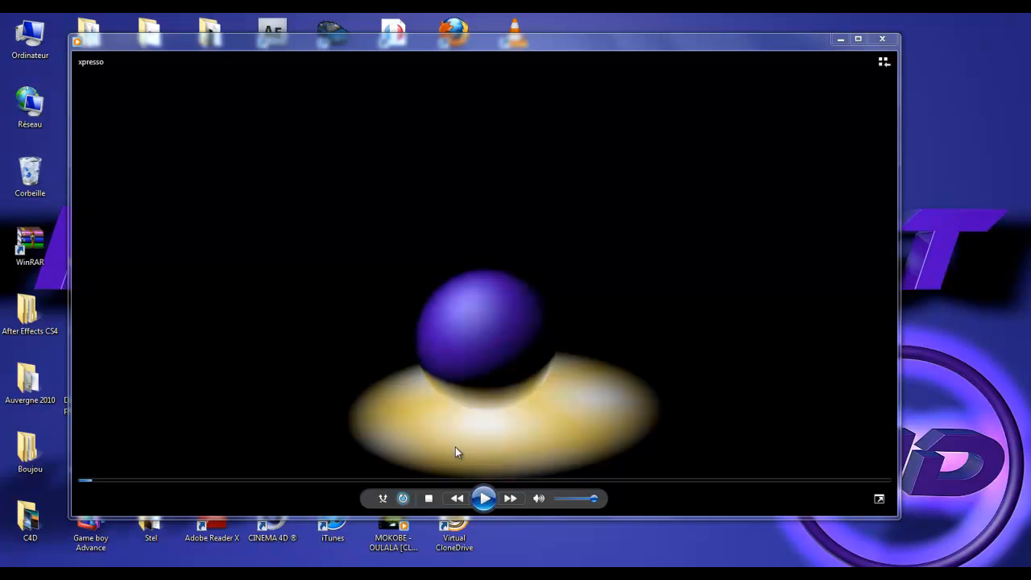
Play and pause the xpresso reference video to examine the spiky ball animation, and minimise the player
{"action": "left_click", "coordinate": [484, 498]}
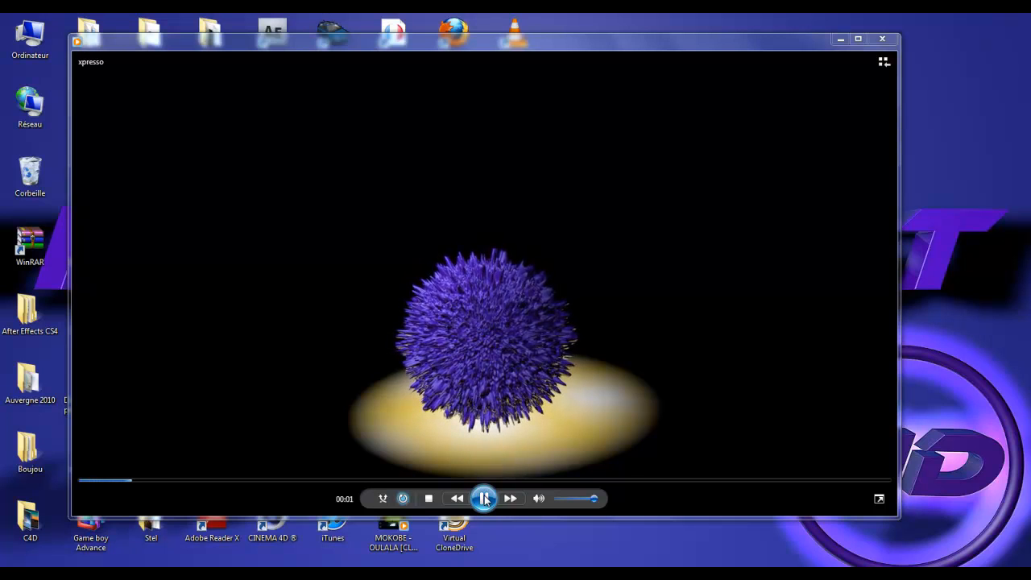
{"action": "left_click", "coordinate": [484, 499]}
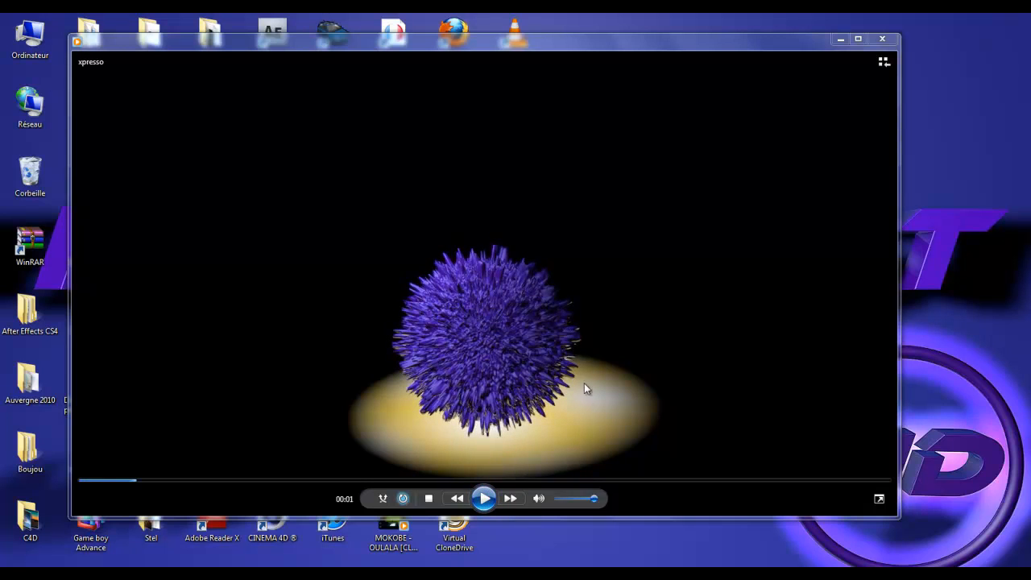
{"action": "left_click", "coordinate": [485, 500]}
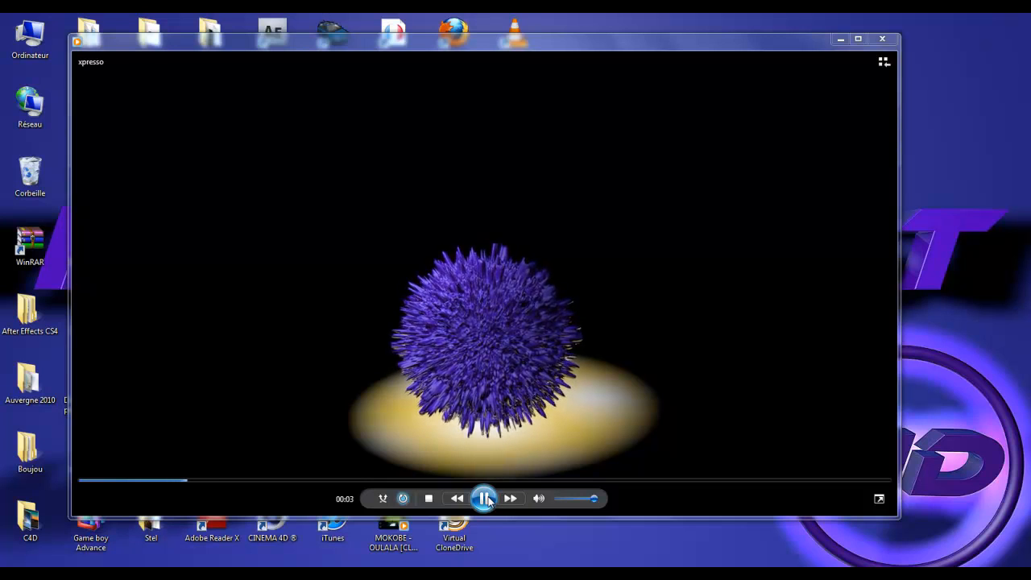
{"action": "left_click", "coordinate": [485, 498]}
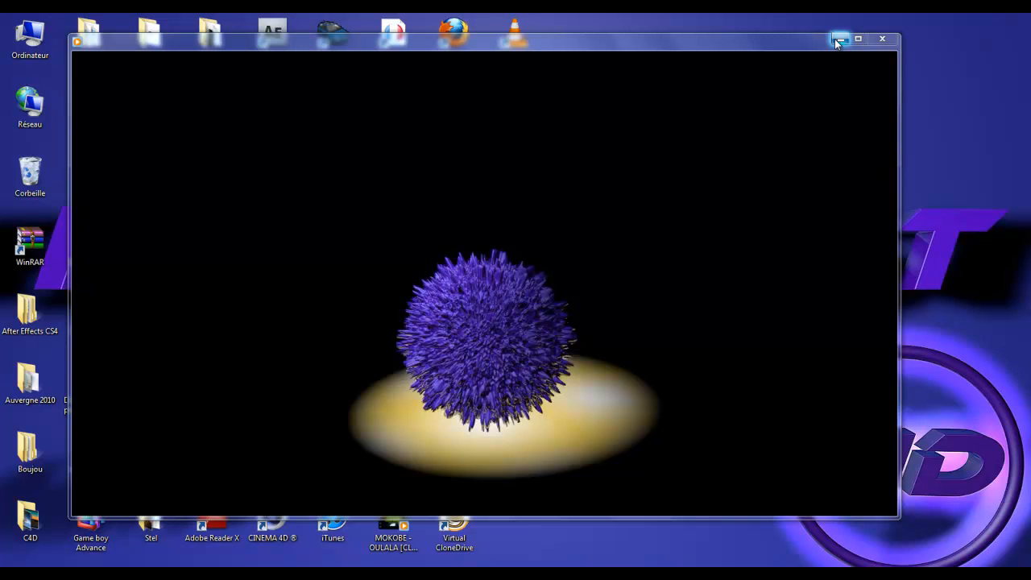
{"action": "left_click", "coordinate": [837, 40]}
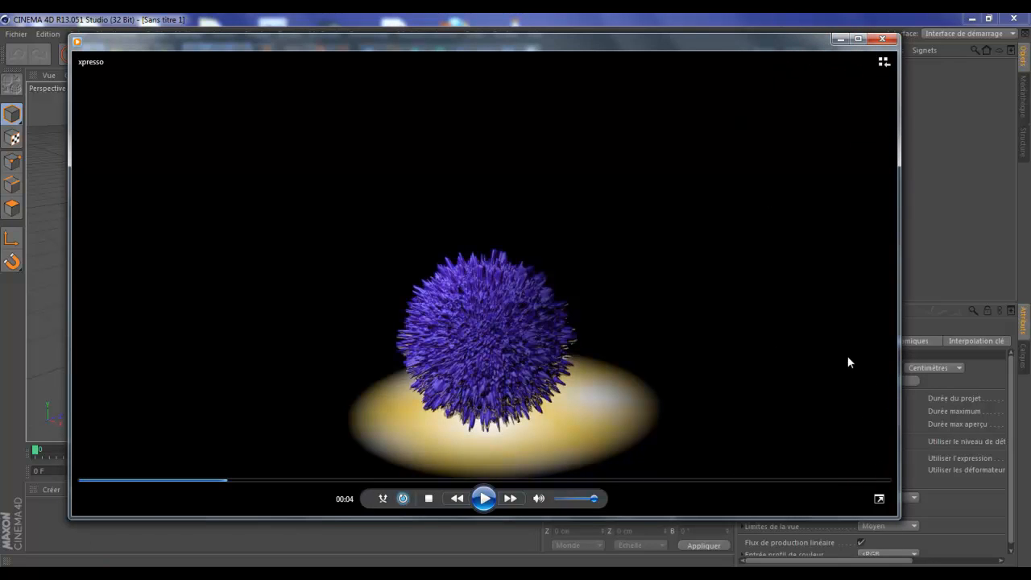
{"action": "left_click", "coordinate": [840, 38]}
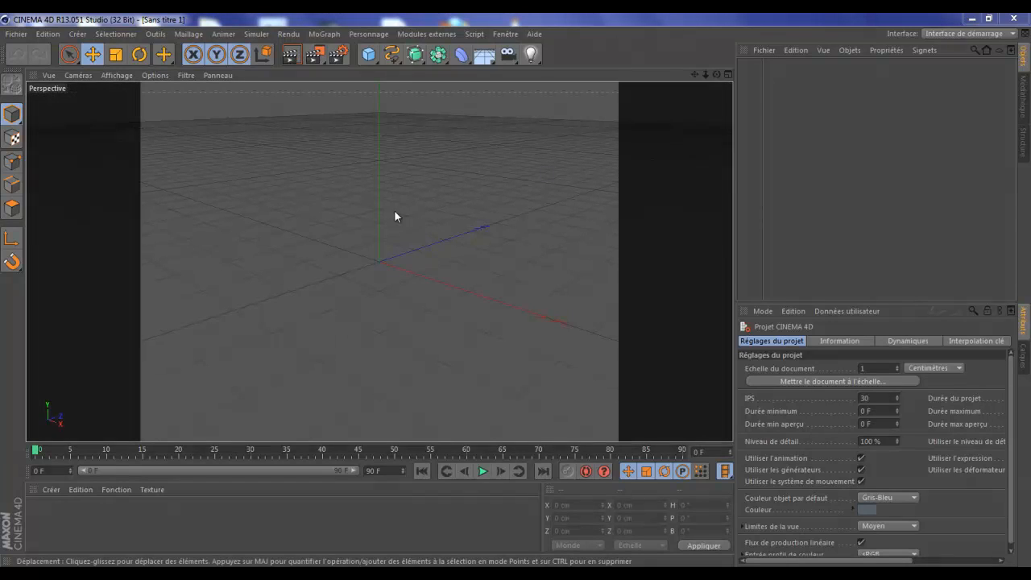
Set the render output preset to the Film/Vidéo format HDV/HDTV 720 29.97
{"action": "left_click", "coordinate": [342, 59]}
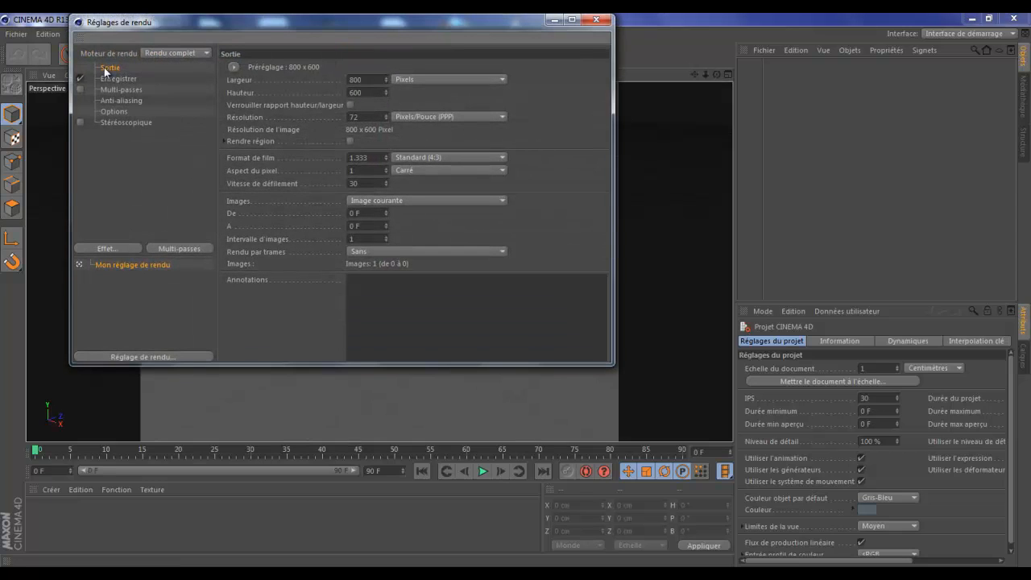
{"action": "left_click", "coordinate": [234, 67]}
{"action": "mouse_move", "coordinate": [255, 109]}
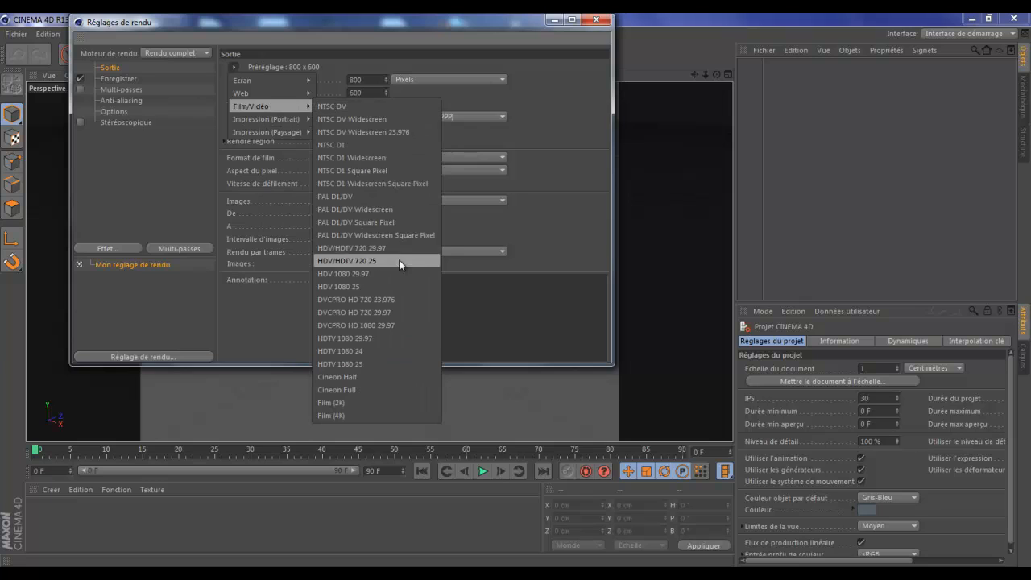
{"action": "left_click", "coordinate": [346, 247]}
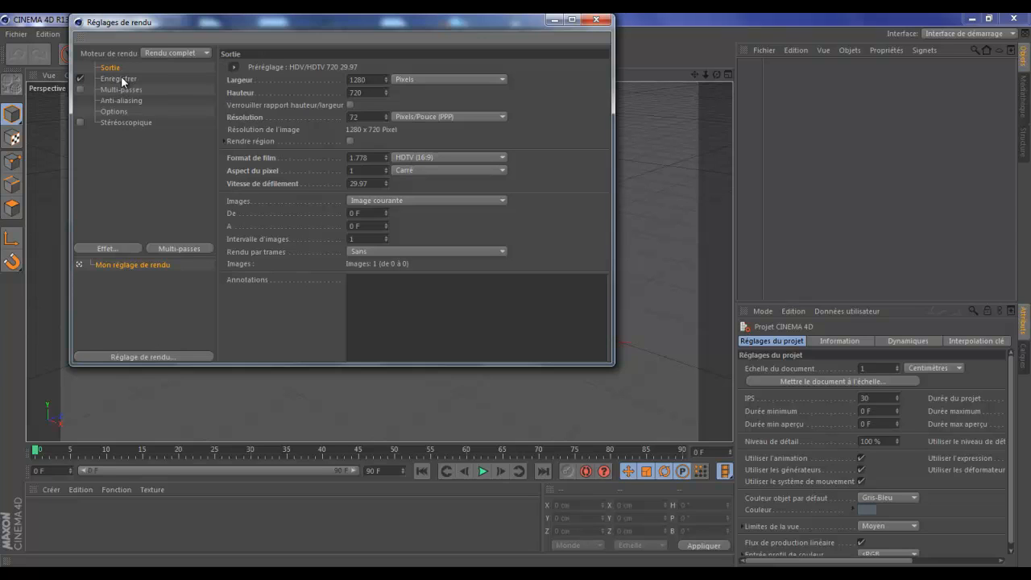
Set the render's save path to a file named "tuto xpresso" in the C4D pictures folder
{"action": "left_click", "coordinate": [125, 79]}
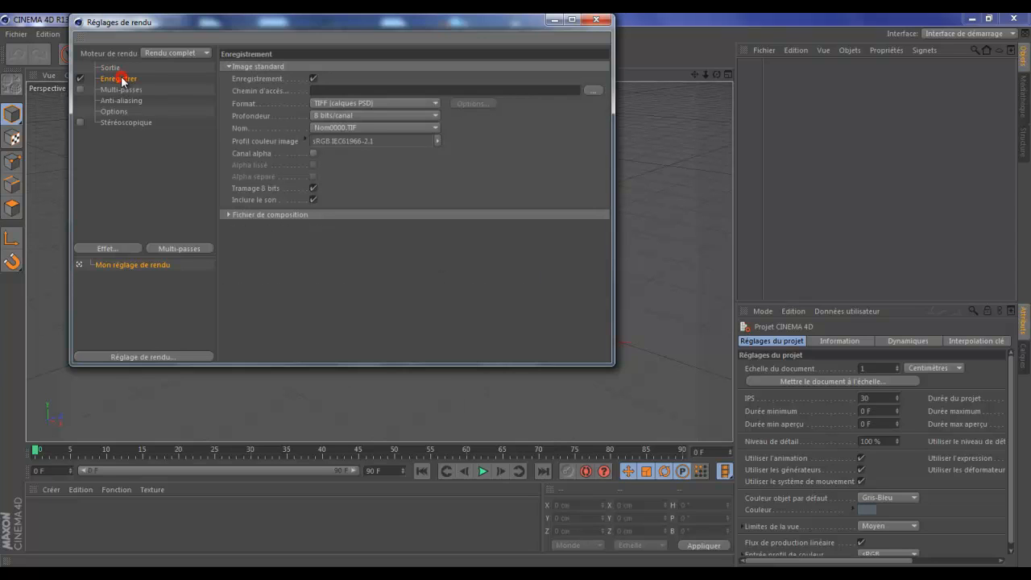
{"action": "left_click", "coordinate": [592, 90]}
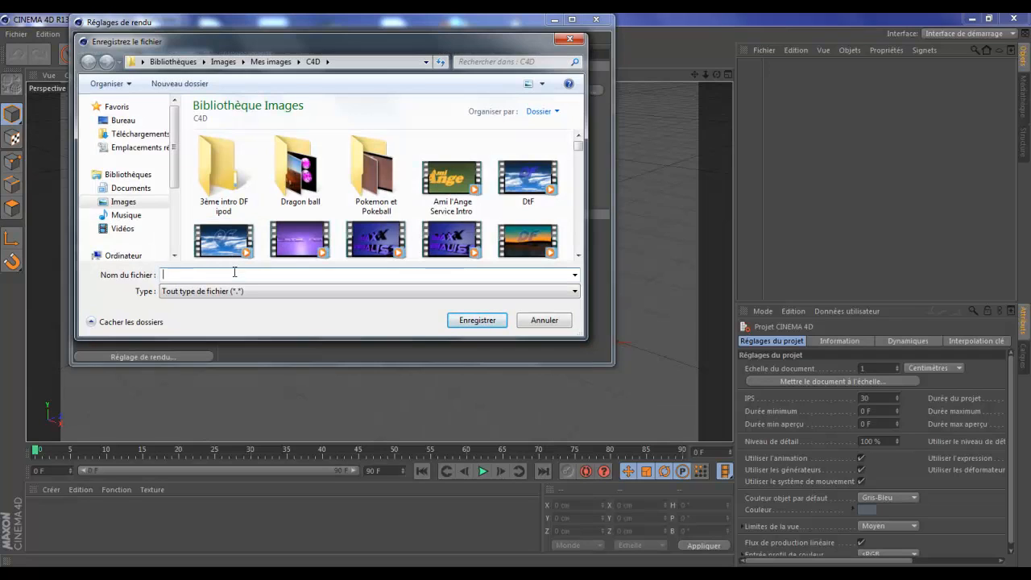
{"action": "type", "text": "tuto"}
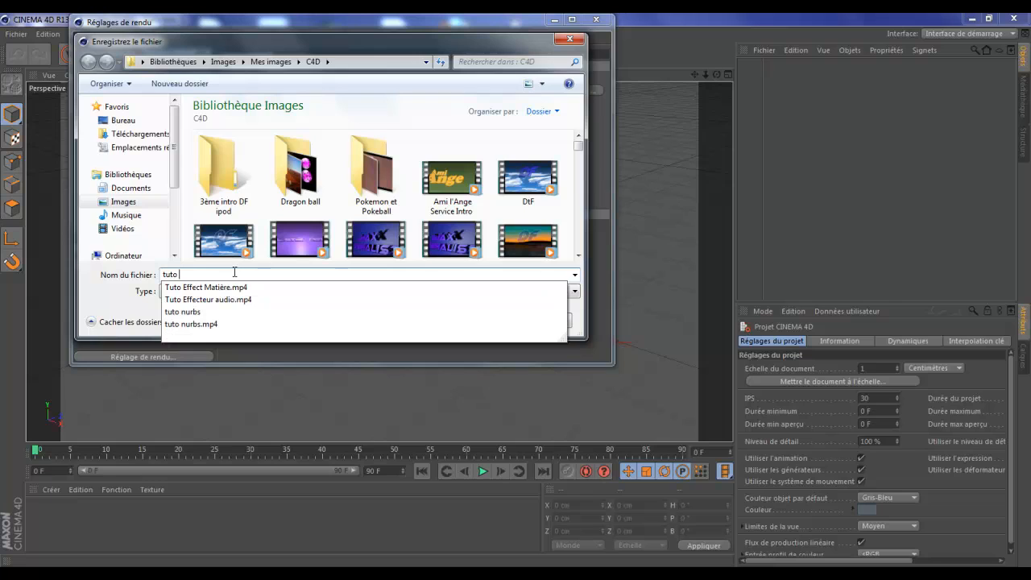
{"action": "type", "text": " xpresso"}
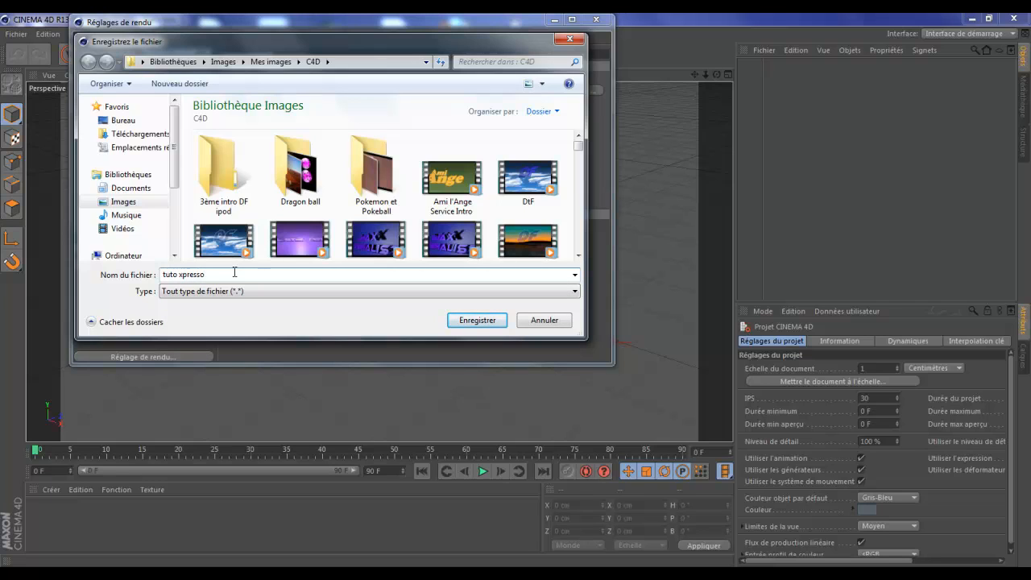
{"action": "key", "text": "Return"}
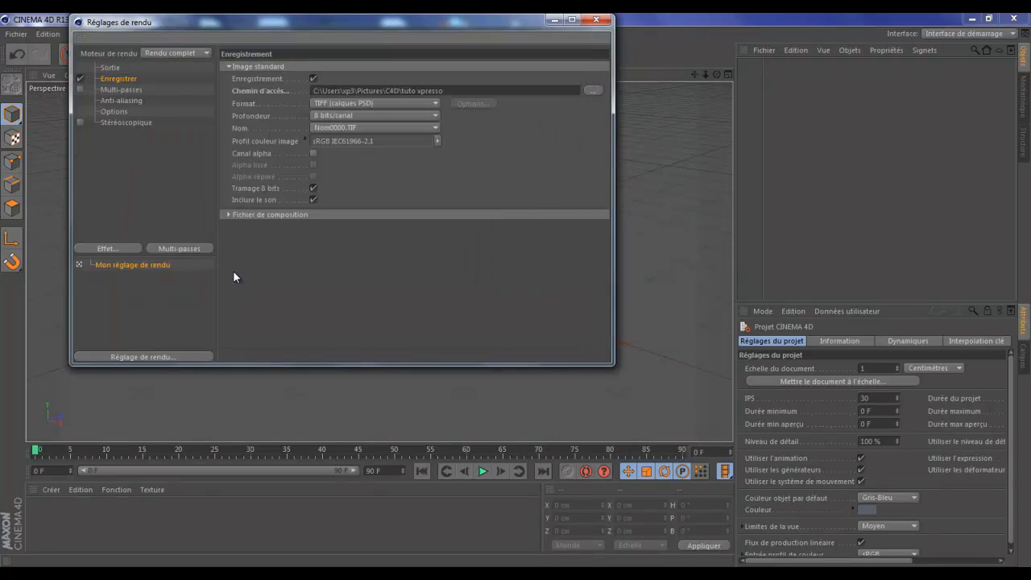
Set the saved render's image format to JPEG
{"action": "left_click", "coordinate": [410, 104]}
{"action": "left_click", "coordinate": [374, 164]}
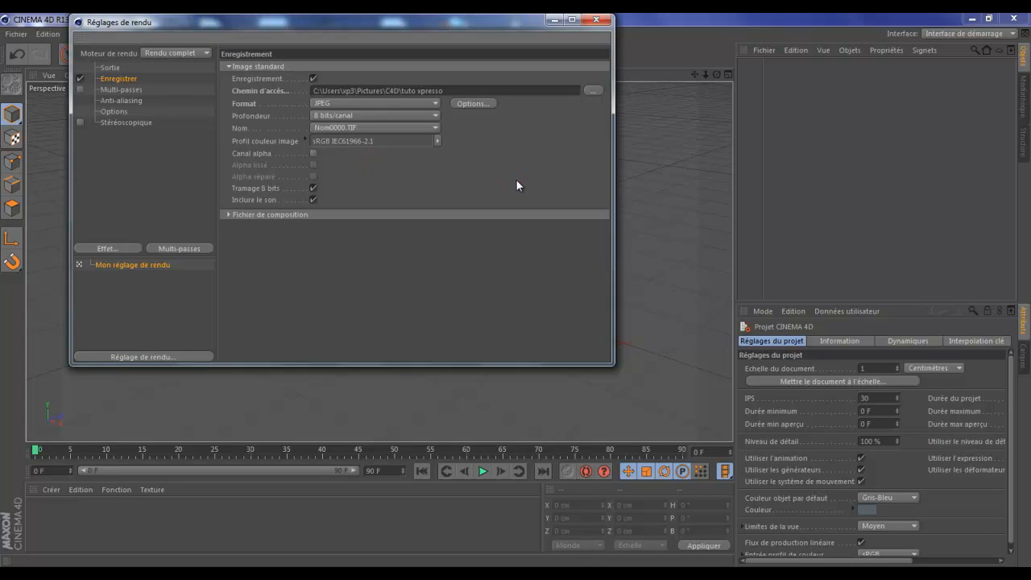
{"action": "left_click", "coordinate": [356, 101]}
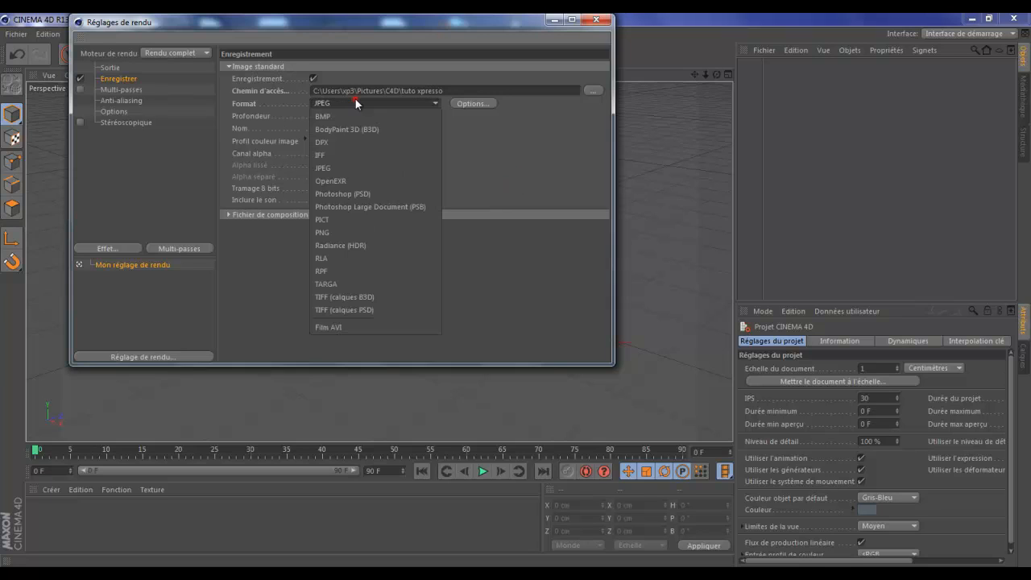
{"action": "left_click", "coordinate": [509, 161]}
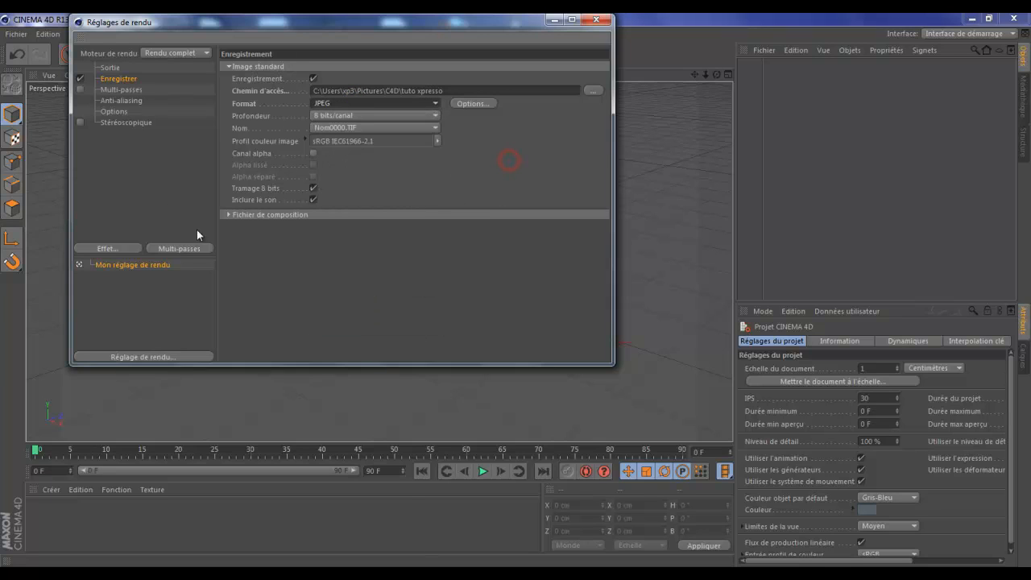
Set the render's anti-aliasing to Au mieux with a minimum level of 2x2, and close the render settings
{"action": "left_click", "coordinate": [124, 101]}
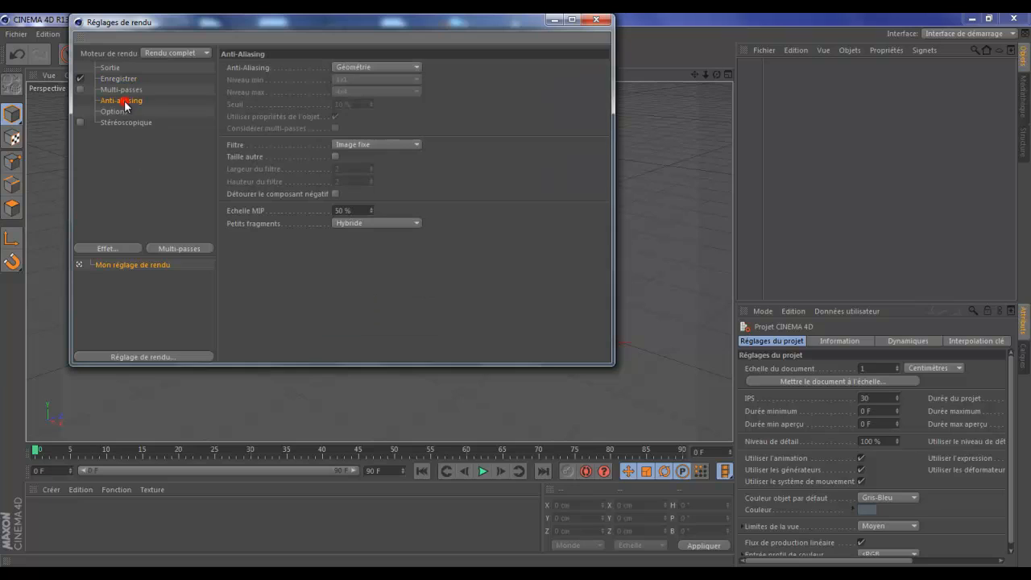
{"action": "left_click", "coordinate": [392, 67]}
{"action": "left_click", "coordinate": [398, 106]}
{"action": "left_click", "coordinate": [401, 80]}
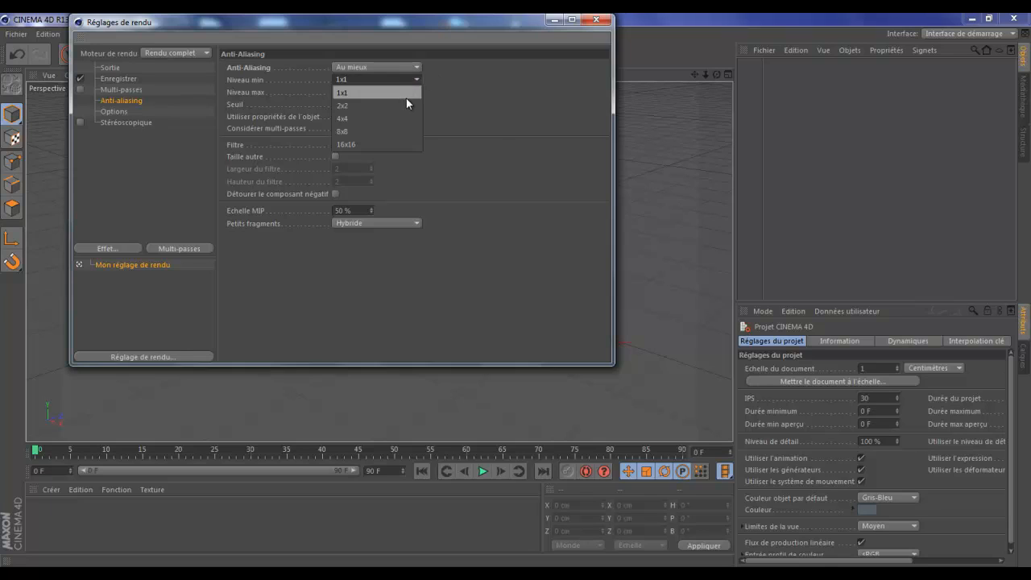
{"action": "left_click", "coordinate": [406, 99]}
{"action": "left_click", "coordinate": [395, 80]}
{"action": "left_click", "coordinate": [416, 110]}
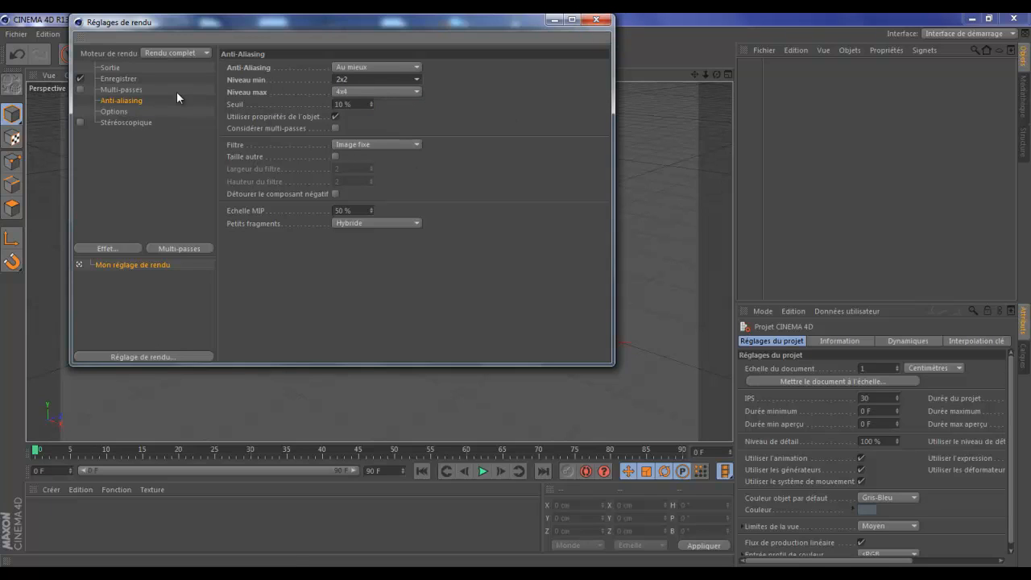
{"action": "left_click", "coordinate": [382, 69]}
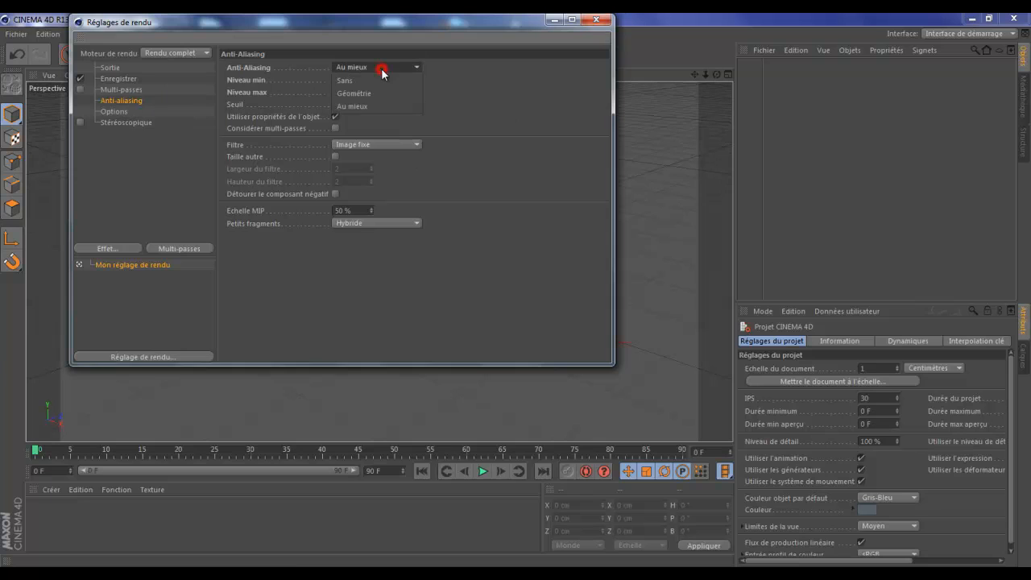
{"action": "left_click", "coordinate": [383, 66]}
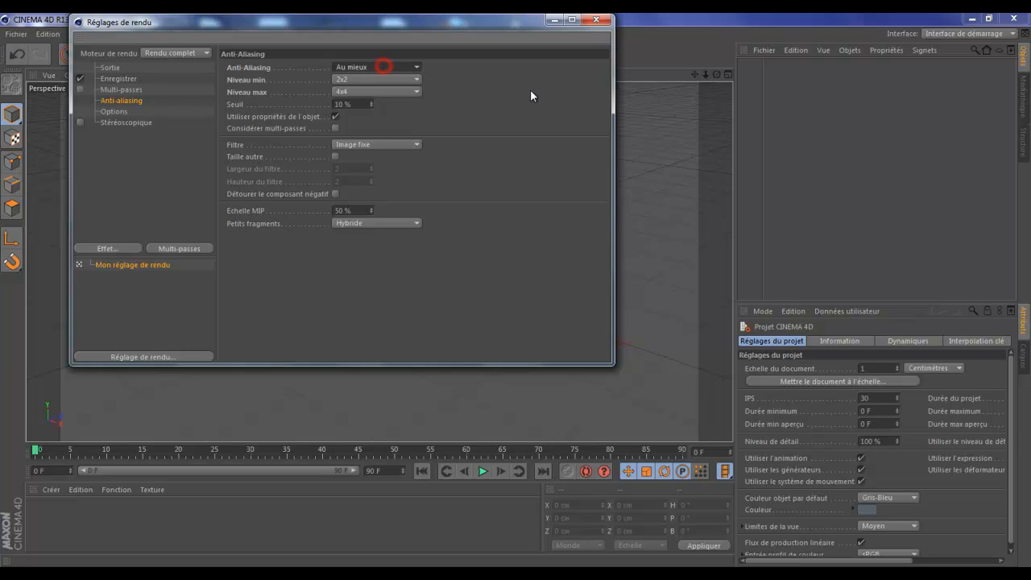
{"action": "left_click", "coordinate": [596, 20]}
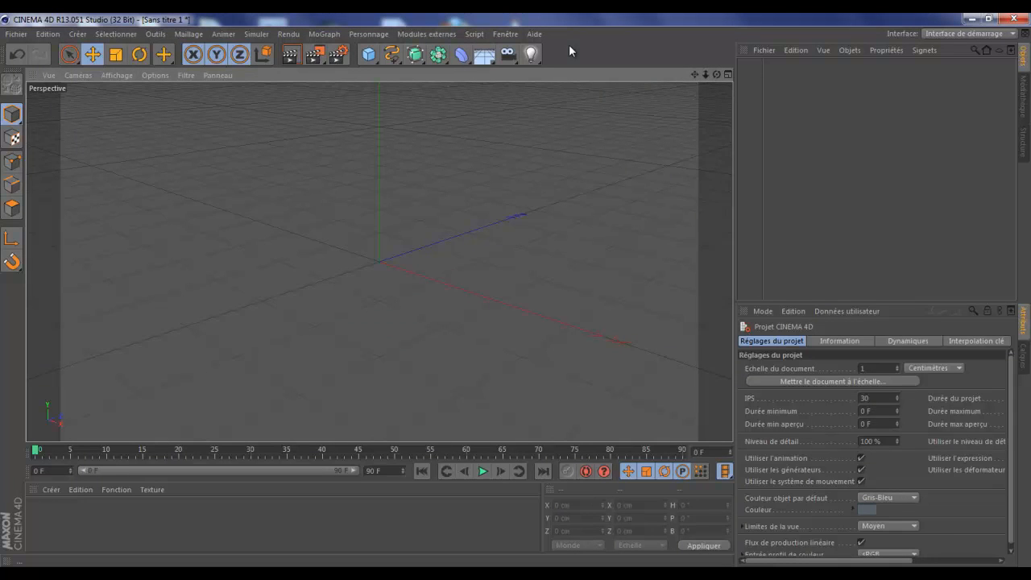
Add a floor object (Sol) to the scene and check it against the xpresso reference video
{"action": "left_click", "coordinate": [486, 55]}
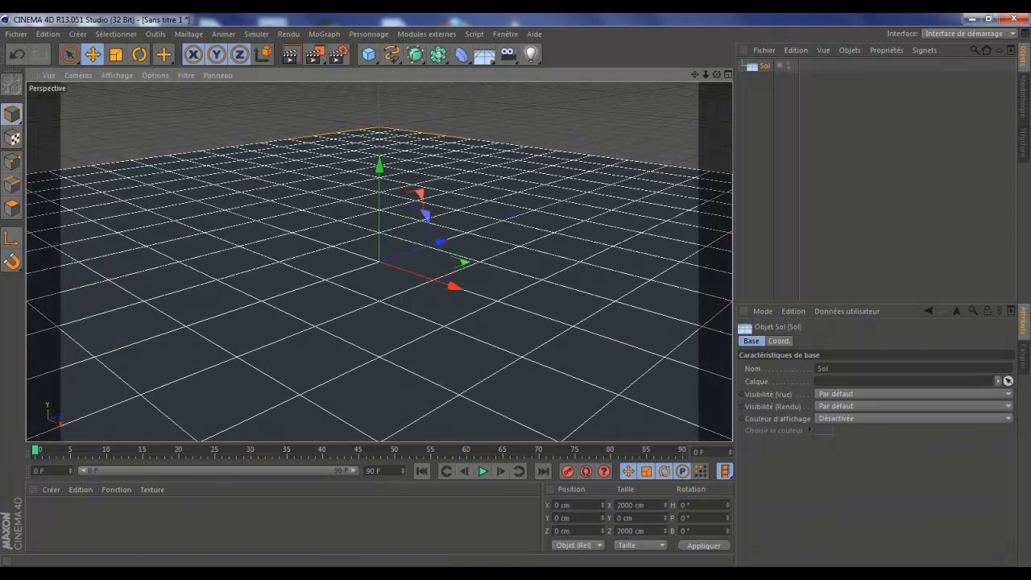
{"action": "left_click", "coordinate": [161, 574]}
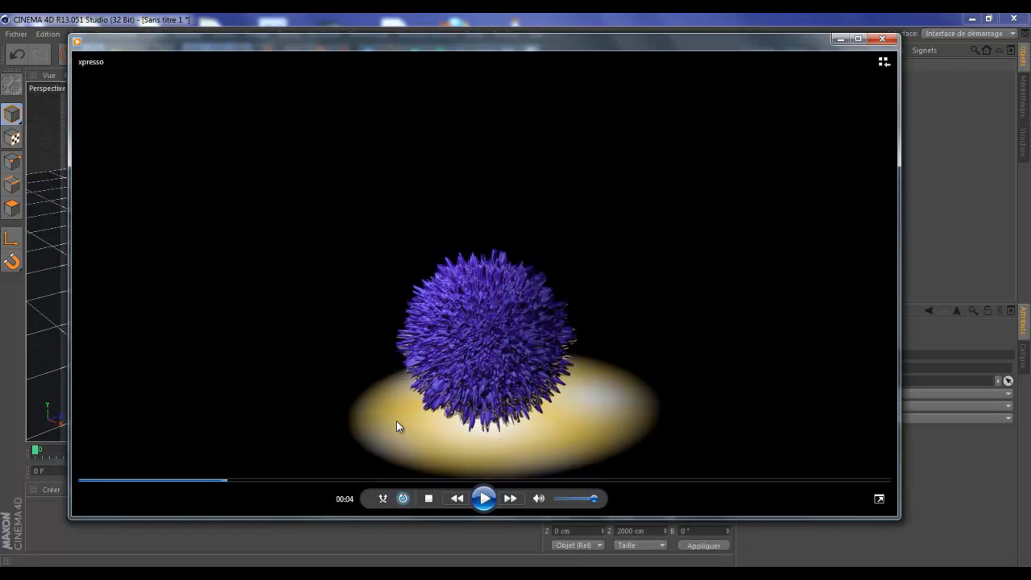
{"action": "left_click", "coordinate": [832, 39]}
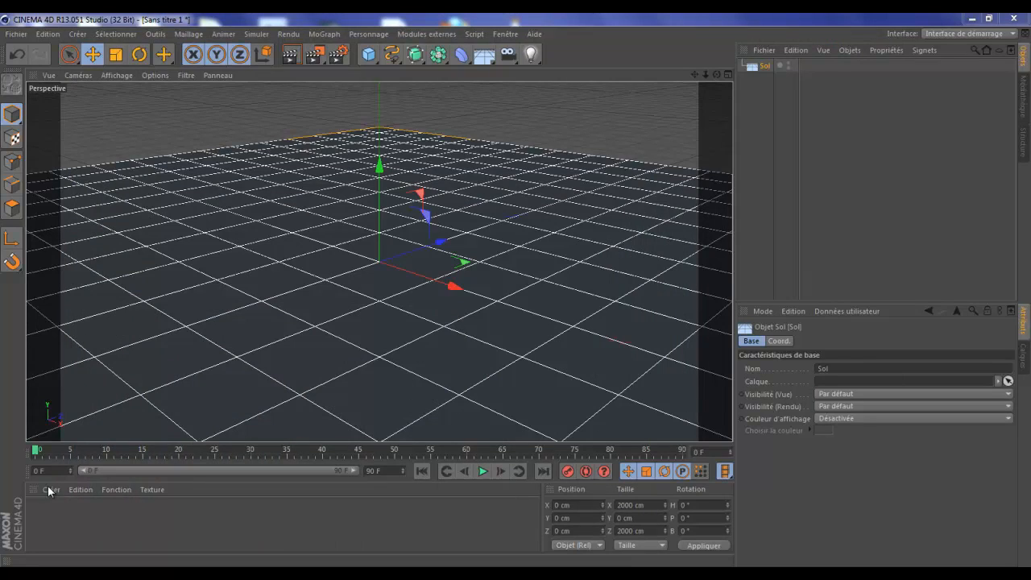
Create a new material, load a Dégradé texture into its Couleur channel, and open the gradient's settings
{"action": "left_click", "coordinate": [48, 488]}
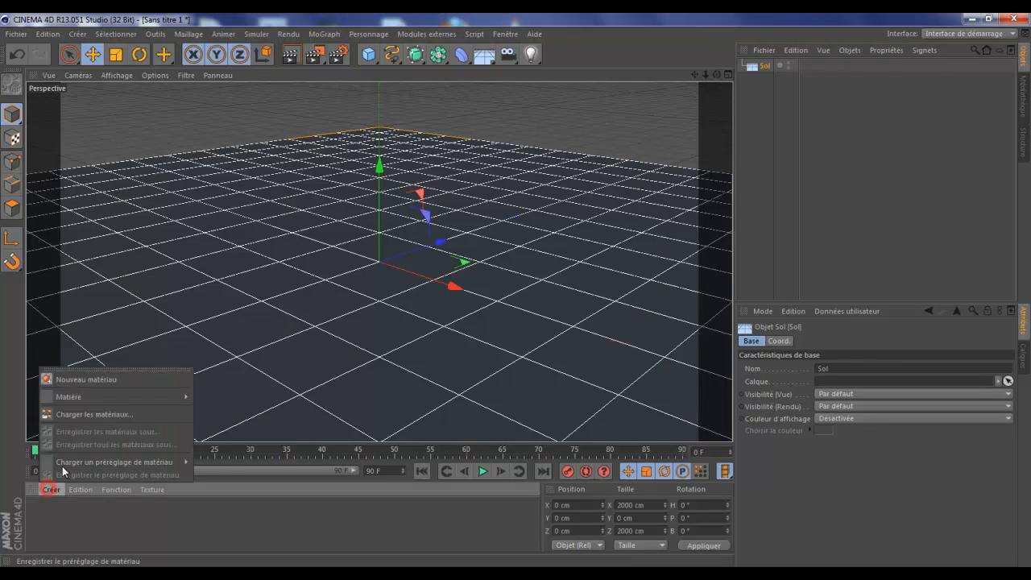
{"action": "left_click", "coordinate": [75, 379]}
{"action": "double_click", "coordinate": [41, 523]}
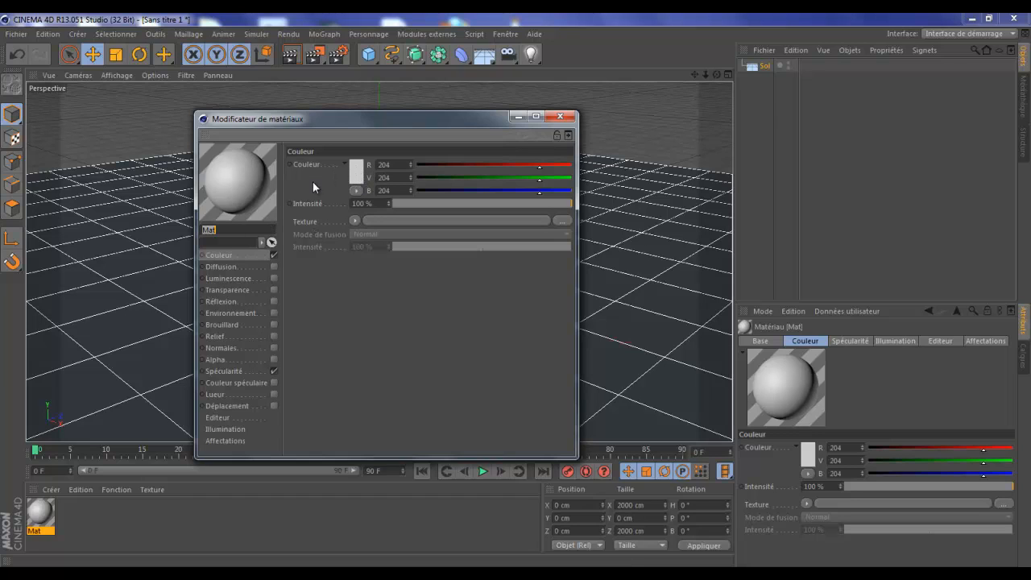
{"action": "left_click", "coordinate": [355, 221]}
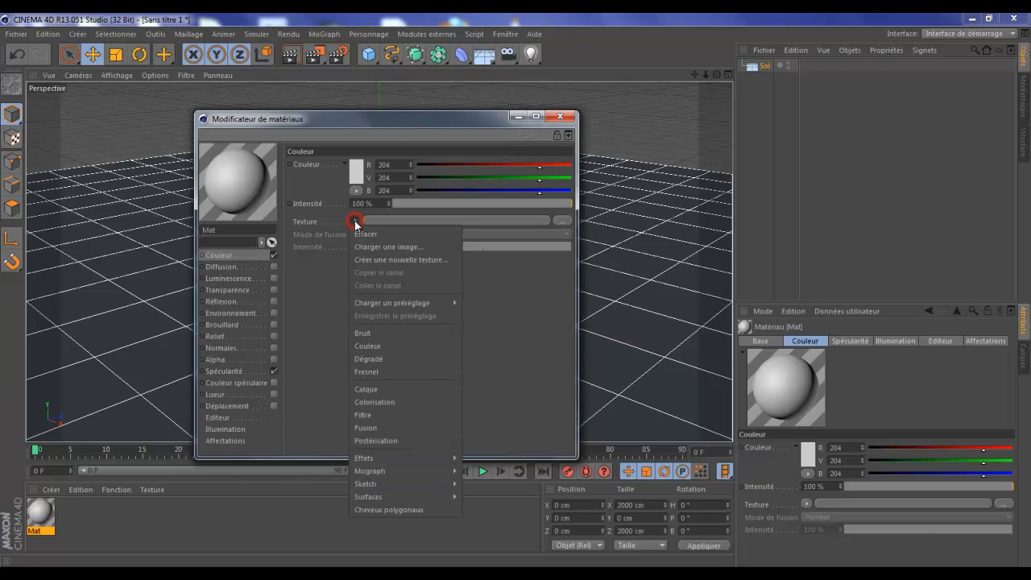
{"action": "left_click", "coordinate": [371, 359]}
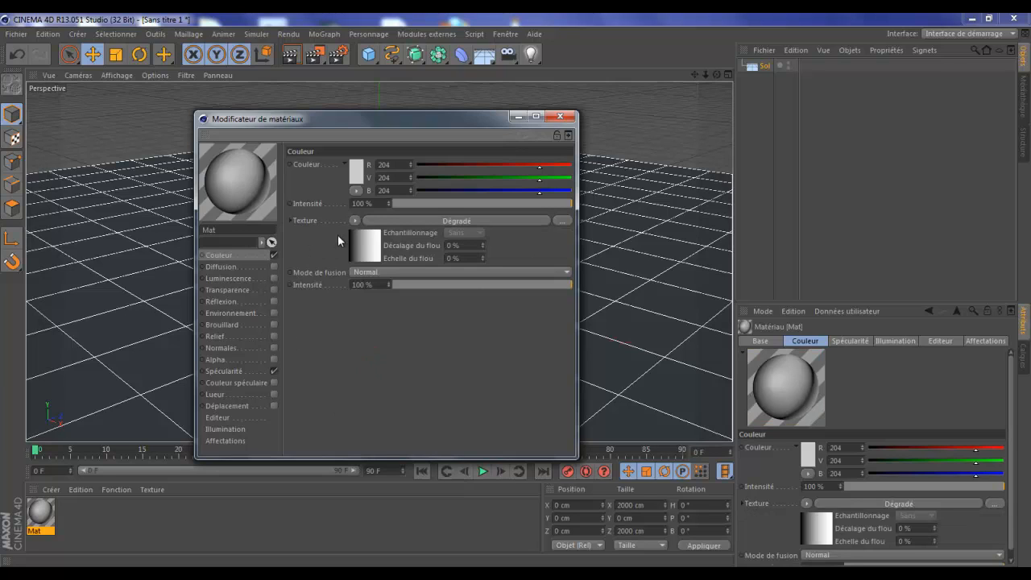
{"action": "left_click", "coordinate": [462, 220]}
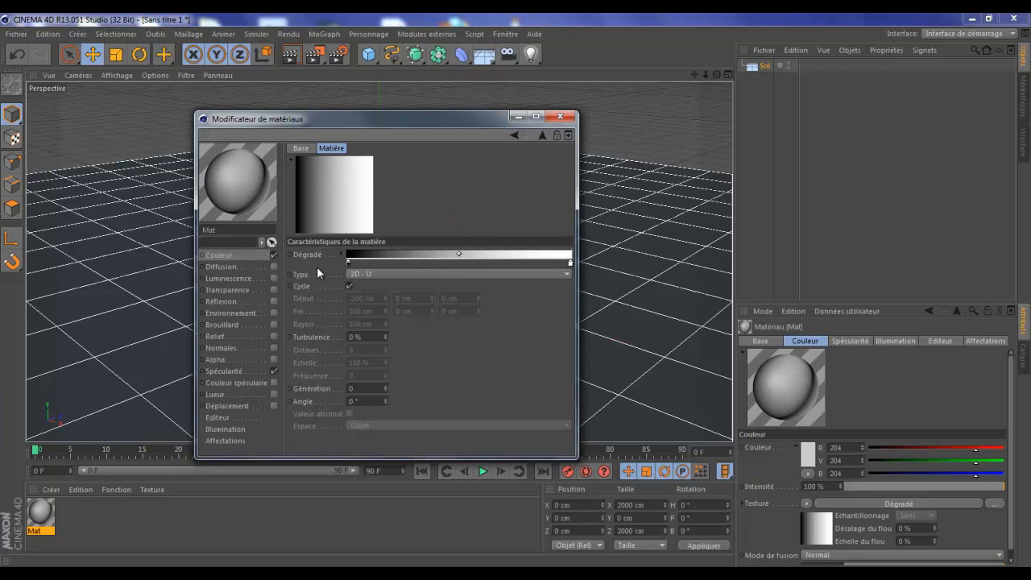
Try the 3D - Linéaire, 2D - V, Diagonal, Radial, Circulaire, Boîte and Etoile gradient types in turn
{"action": "left_click", "coordinate": [386, 274]}
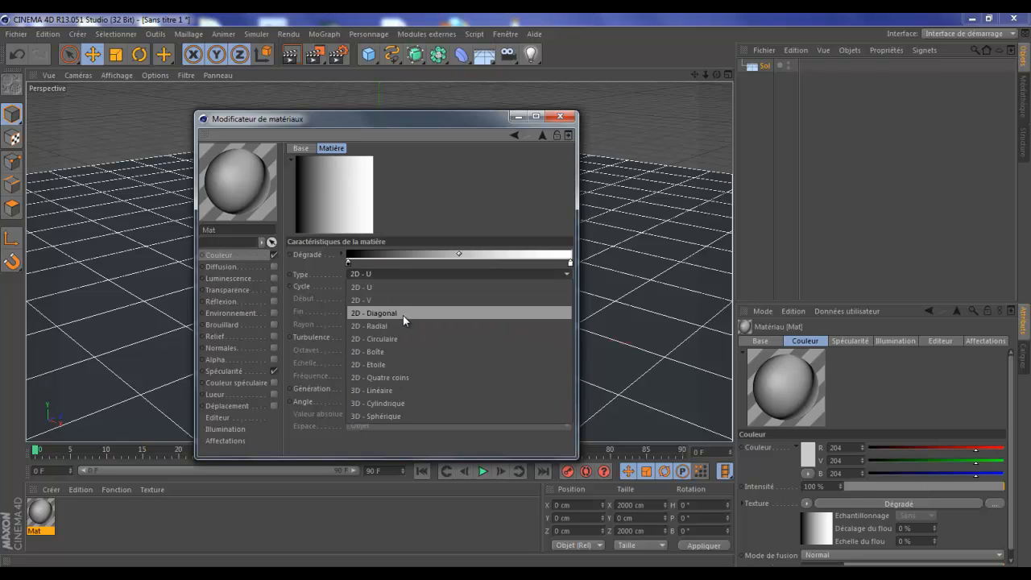
{"action": "left_click", "coordinate": [408, 391]}
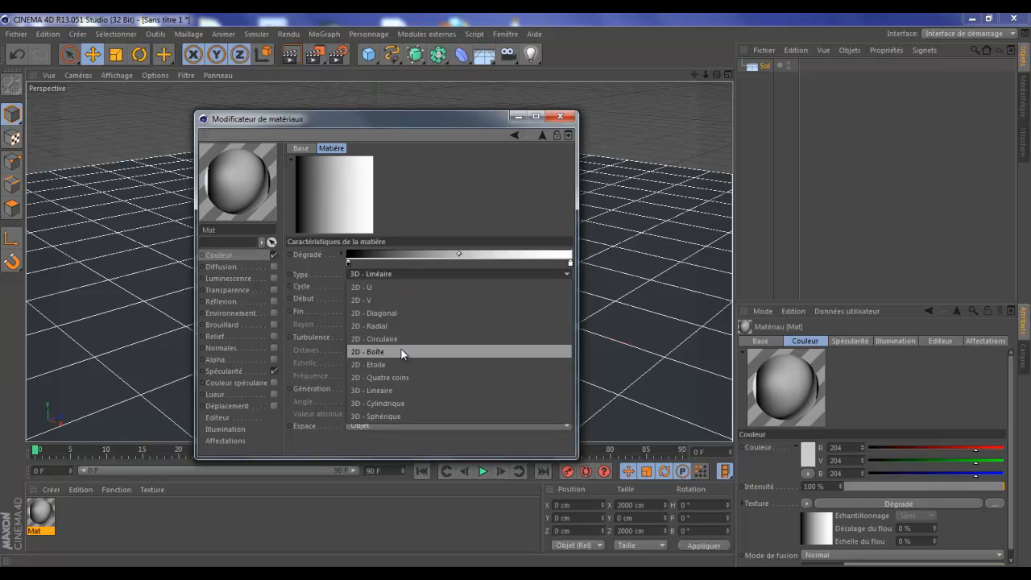
{"action": "left_click", "coordinate": [404, 300]}
{"action": "left_click", "coordinate": [403, 274]}
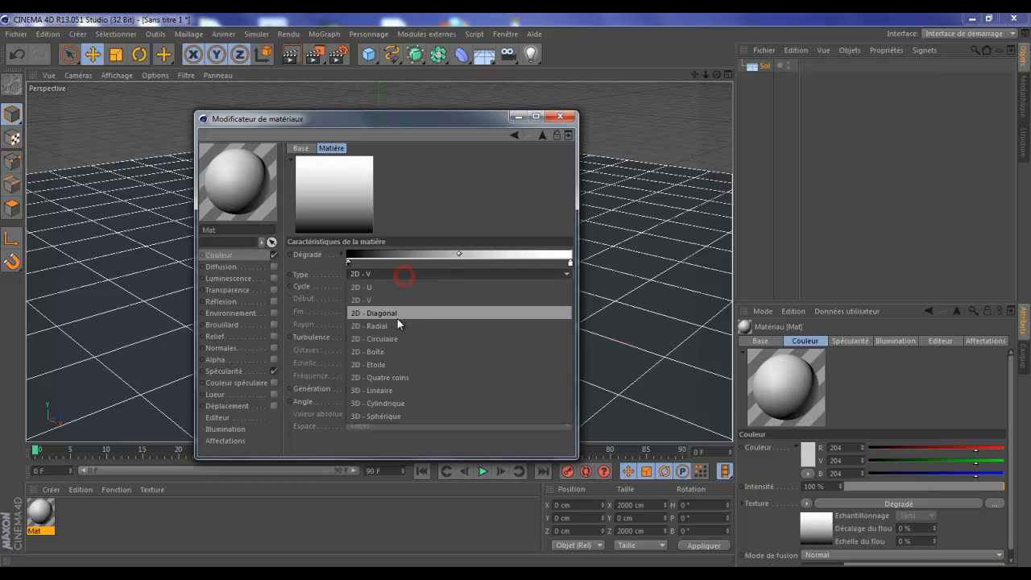
{"action": "left_click", "coordinate": [398, 318]}
{"action": "left_click", "coordinate": [396, 272]}
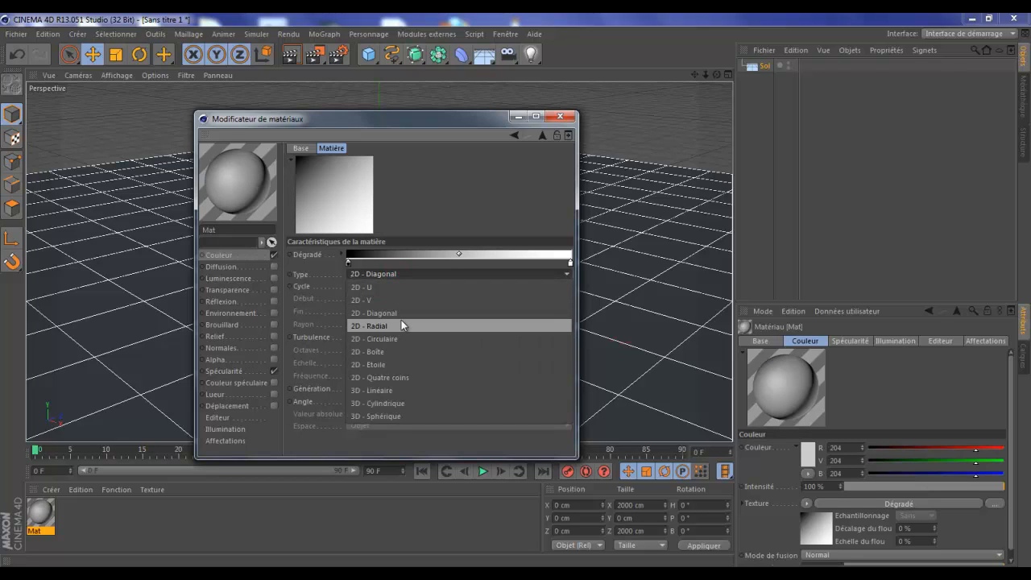
{"action": "left_click", "coordinate": [402, 320]}
{"action": "left_click", "coordinate": [400, 276]}
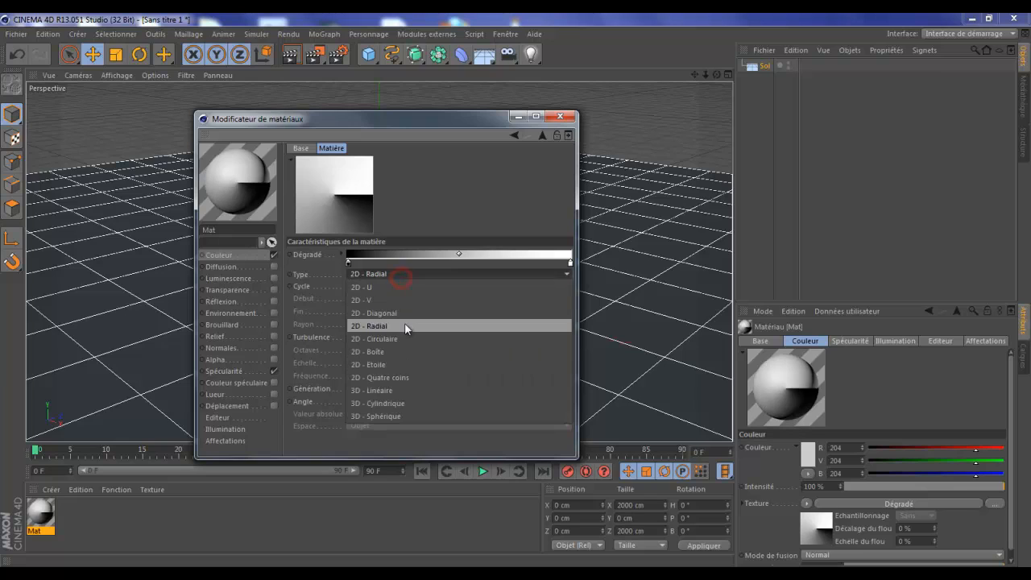
{"action": "left_click", "coordinate": [405, 333]}
{"action": "left_click", "coordinate": [407, 274]}
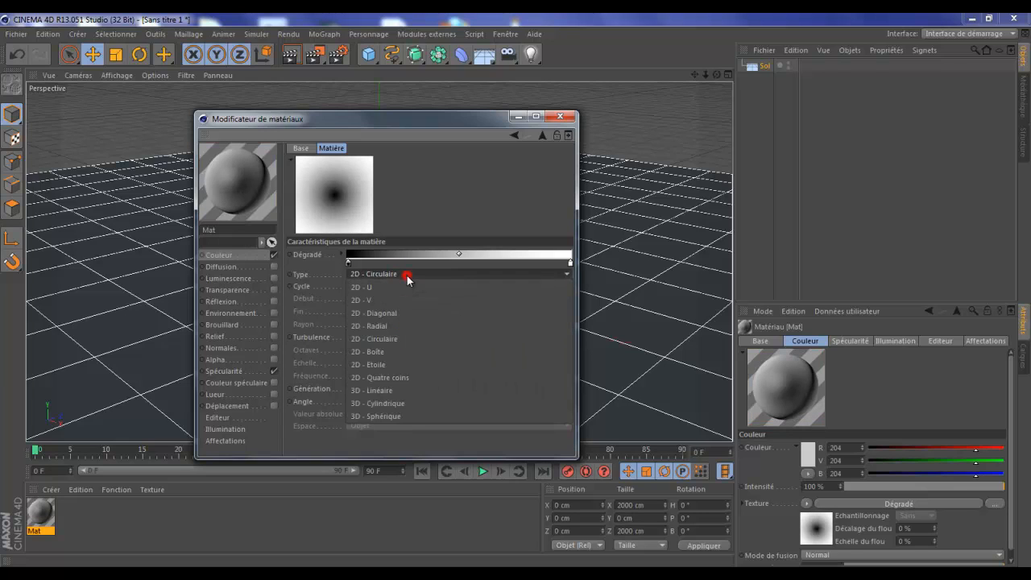
{"action": "left_click", "coordinate": [410, 350]}
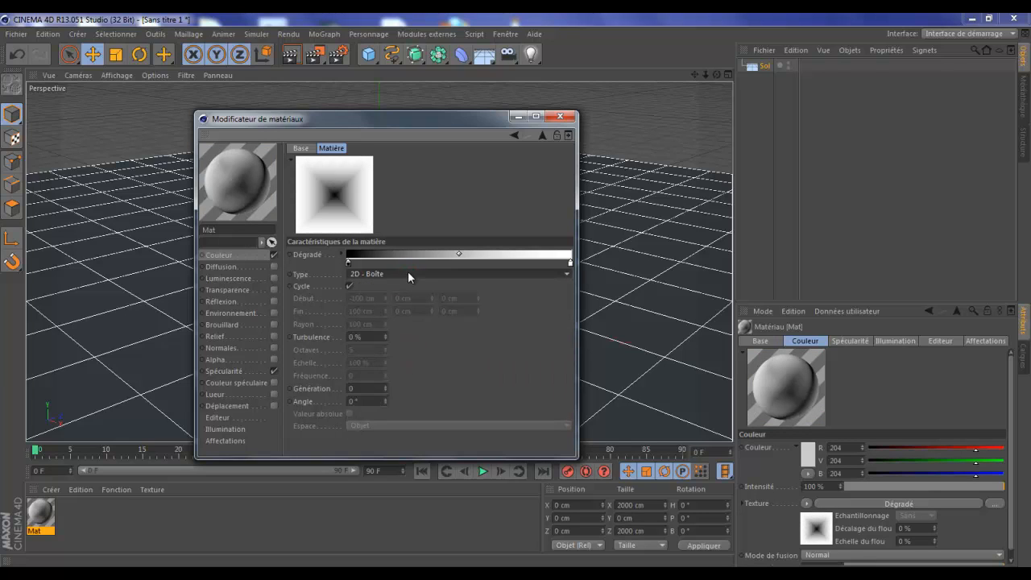
{"action": "left_click", "coordinate": [407, 274]}
{"action": "left_click", "coordinate": [407, 363]}
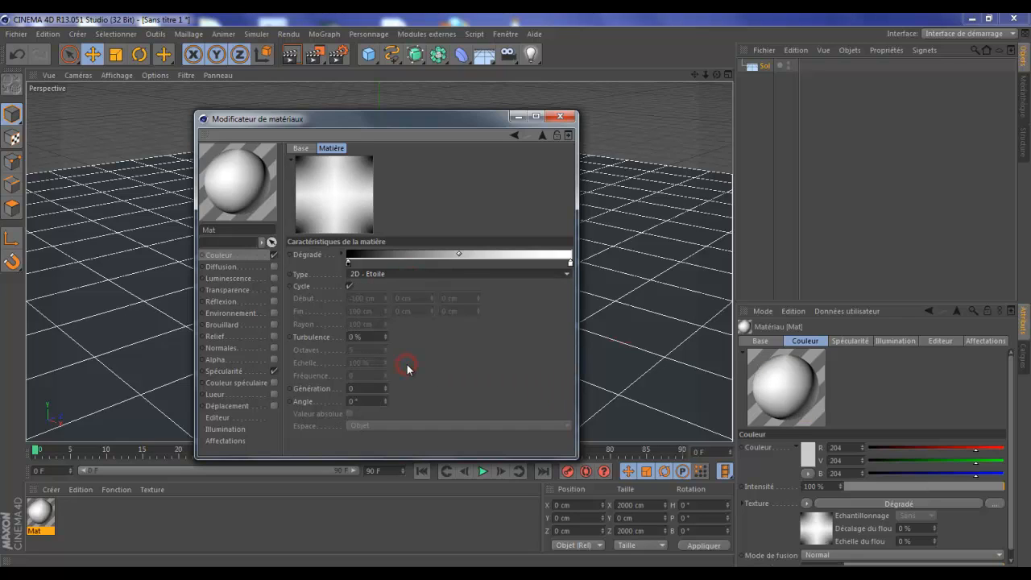
Set the gradient type to 2D - Circulaire and colour its white end knot pale yellow (R 234, V 213, B 130)
{"action": "left_click", "coordinate": [410, 277]}
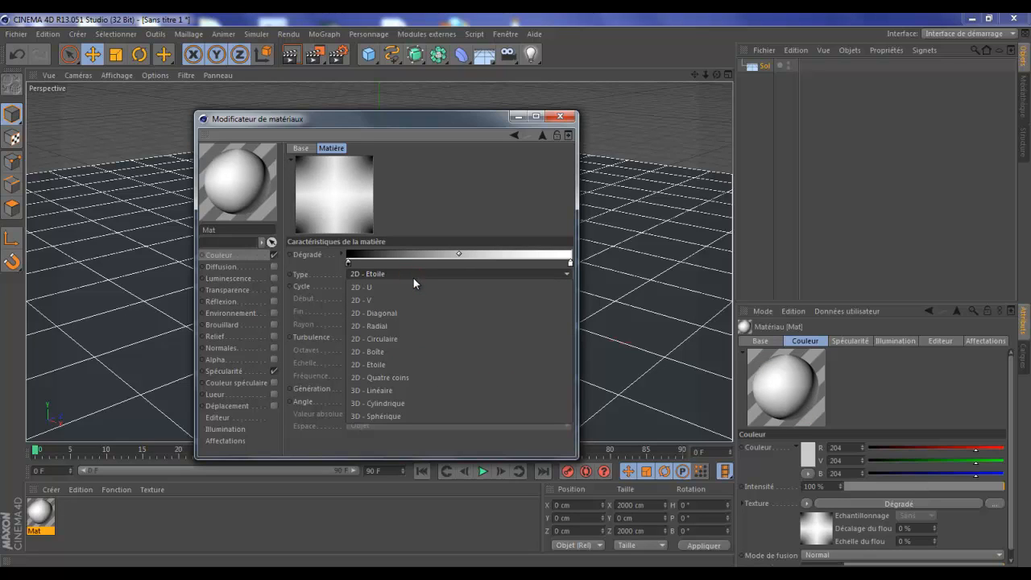
{"action": "left_click", "coordinate": [403, 339]}
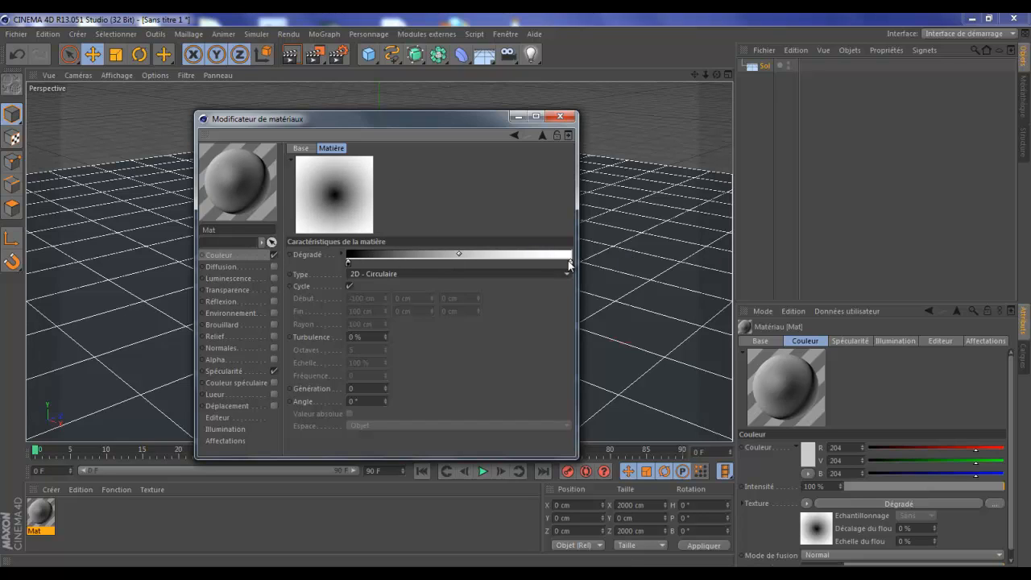
{"action": "double_click", "coordinate": [569, 264]}
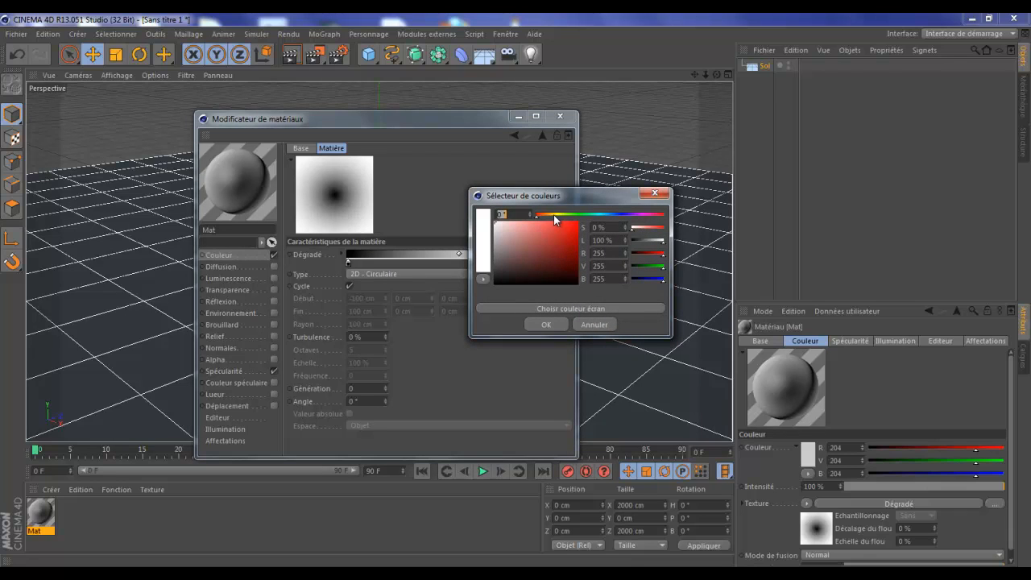
{"action": "left_click", "coordinate": [553, 215]}
{"action": "left_click", "coordinate": [531, 227]}
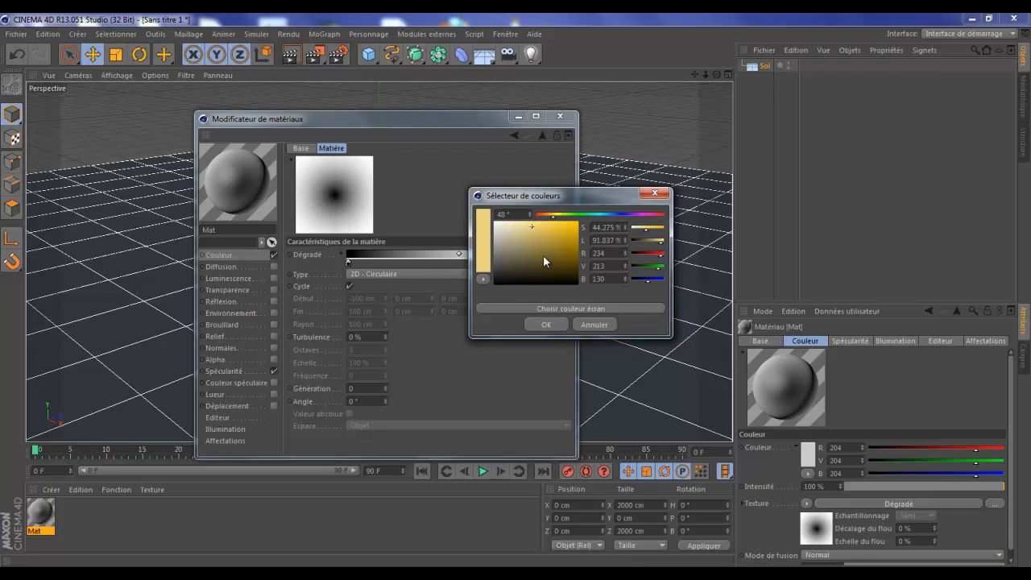
{"action": "left_click", "coordinate": [549, 323]}
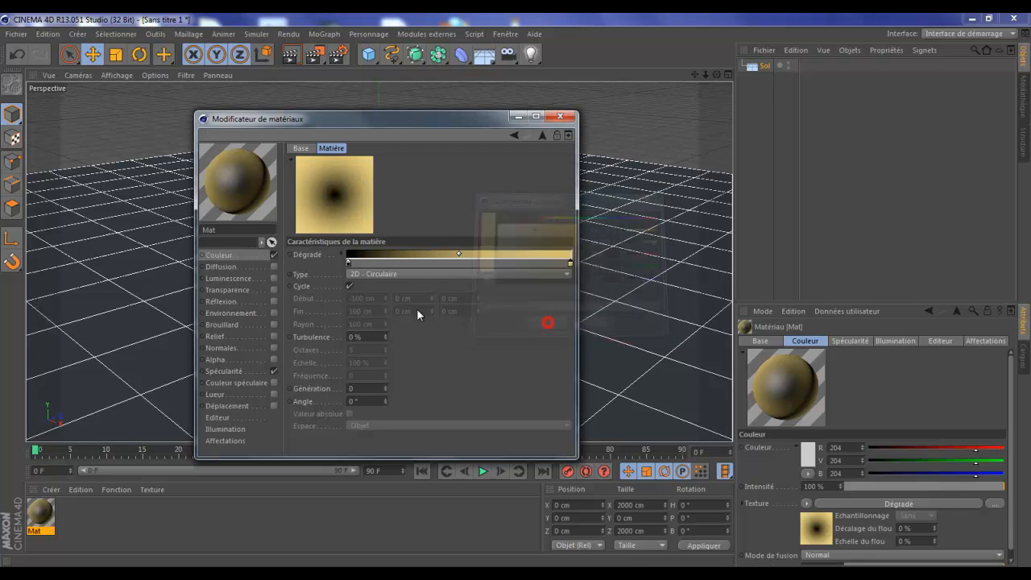
Change the gradient's black start knot to white, shift the midpoint towards the white end, and close the material editor
{"action": "double_click", "coordinate": [349, 264]}
{"action": "left_click_drag", "start_coordinate": [347, 264], "coordinate": [257, 207]}
{"action": "left_click", "coordinate": [328, 325]}
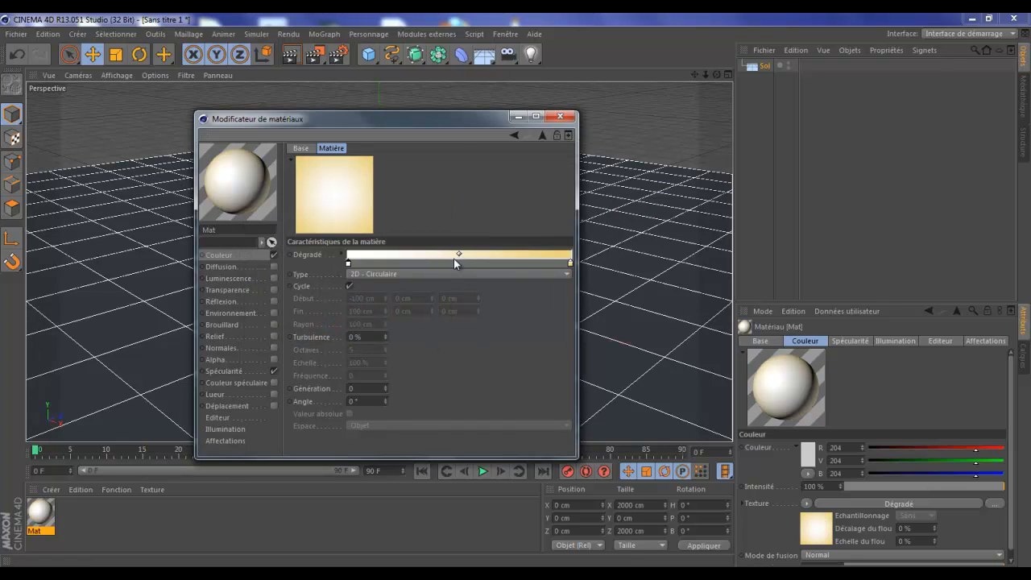
{"action": "left_click_drag", "start_coordinate": [459, 254], "coordinate": [407, 256]}
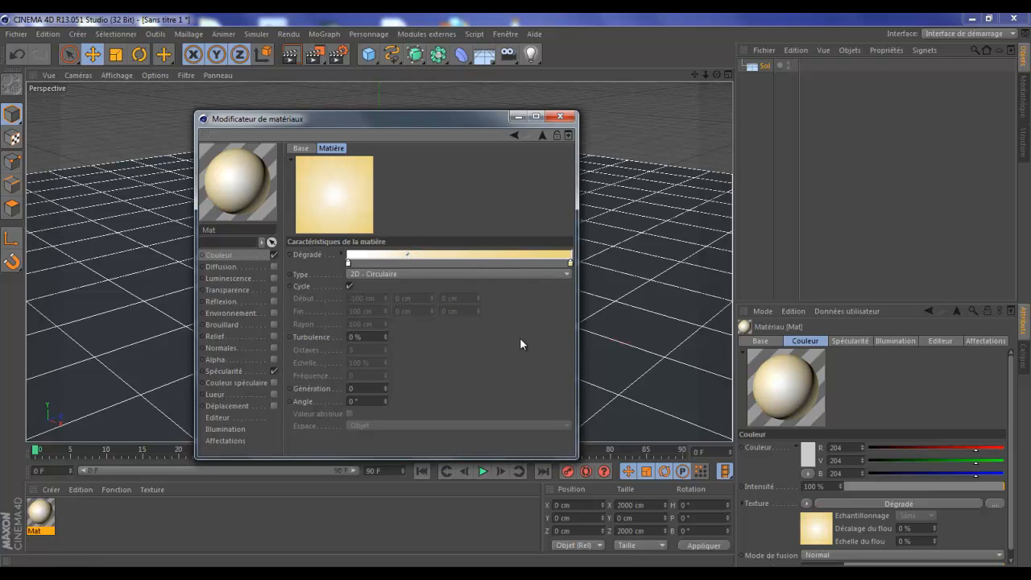
{"action": "left_click", "coordinate": [559, 116]}
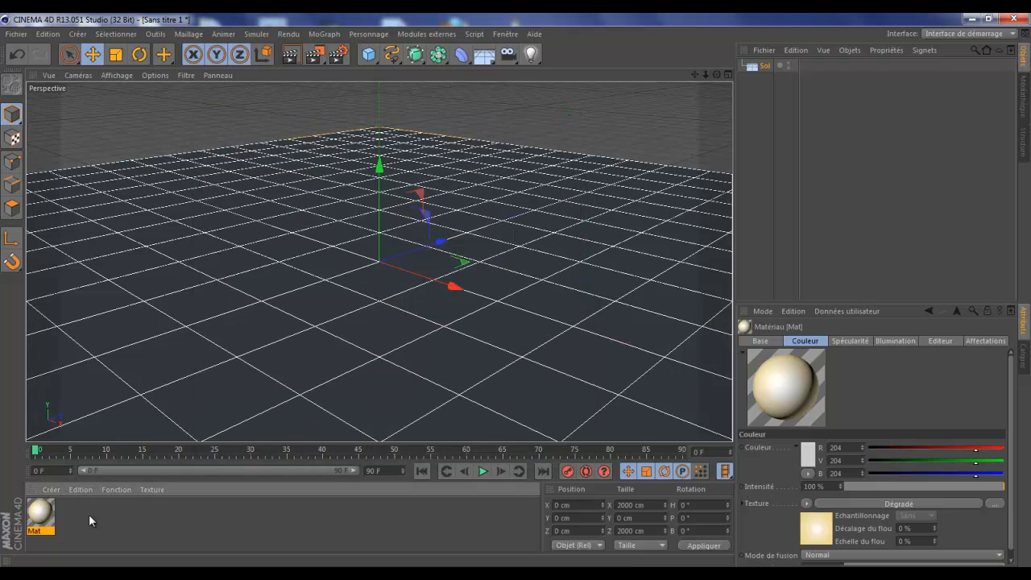
Apply the gradient material to the floor and check its rendered look against the xpresso reference video
{"action": "left_click_drag", "start_coordinate": [43, 521], "coordinate": [169, 357]}
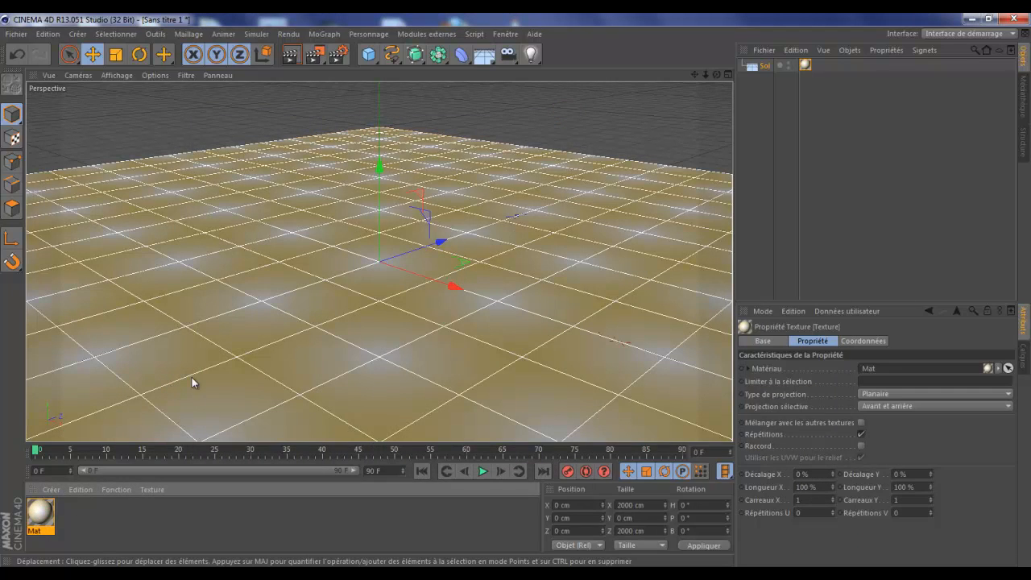
{"action": "left_click", "coordinate": [291, 54]}
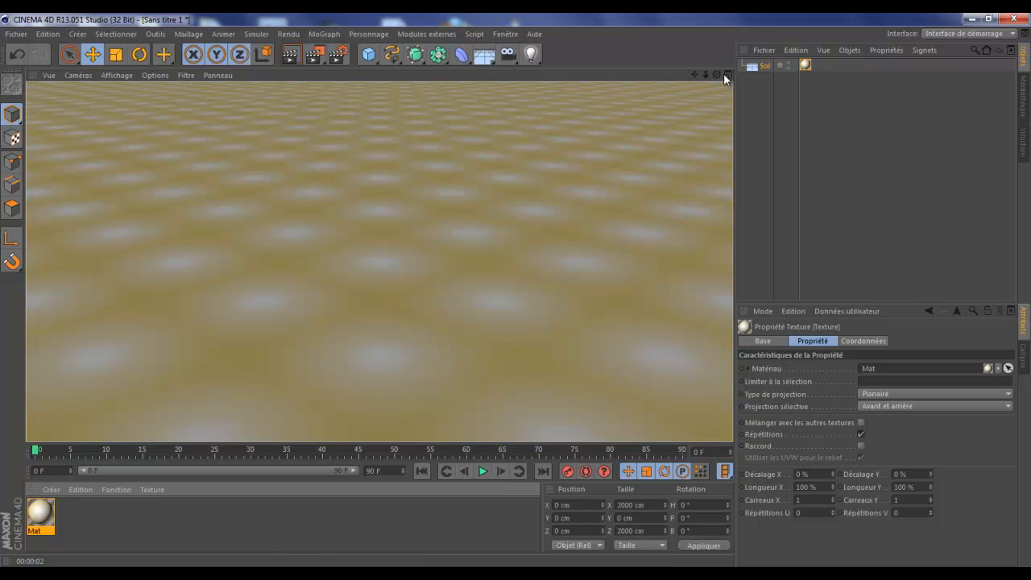
{"action": "left_click_drag", "start_coordinate": [715, 75], "coordinate": [516, 286]}
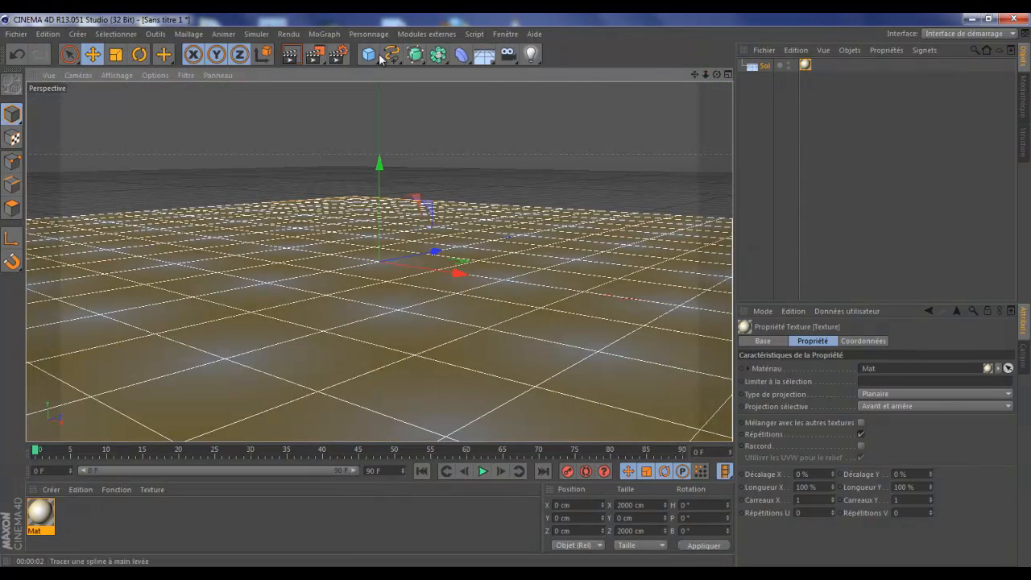
{"action": "left_click", "coordinate": [288, 55]}
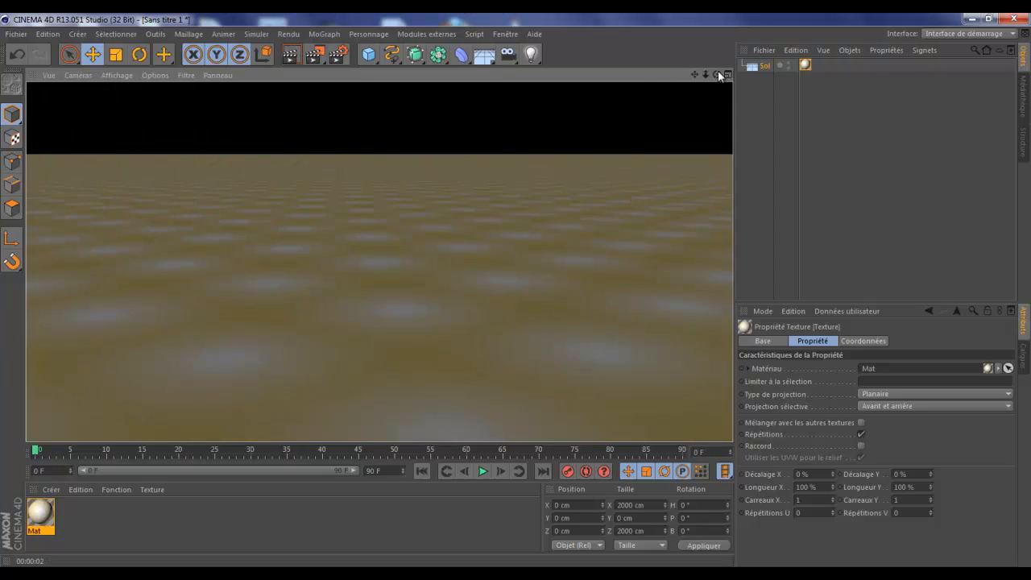
{"action": "left_click_drag", "start_coordinate": [716, 74], "coordinate": [517, 292]}
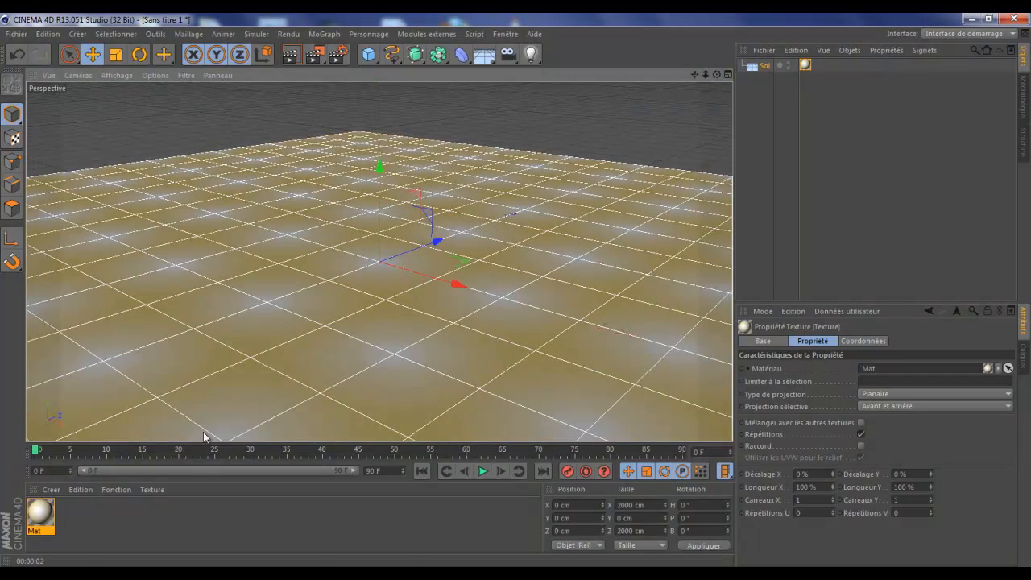
{"action": "left_click", "coordinate": [136, 574]}
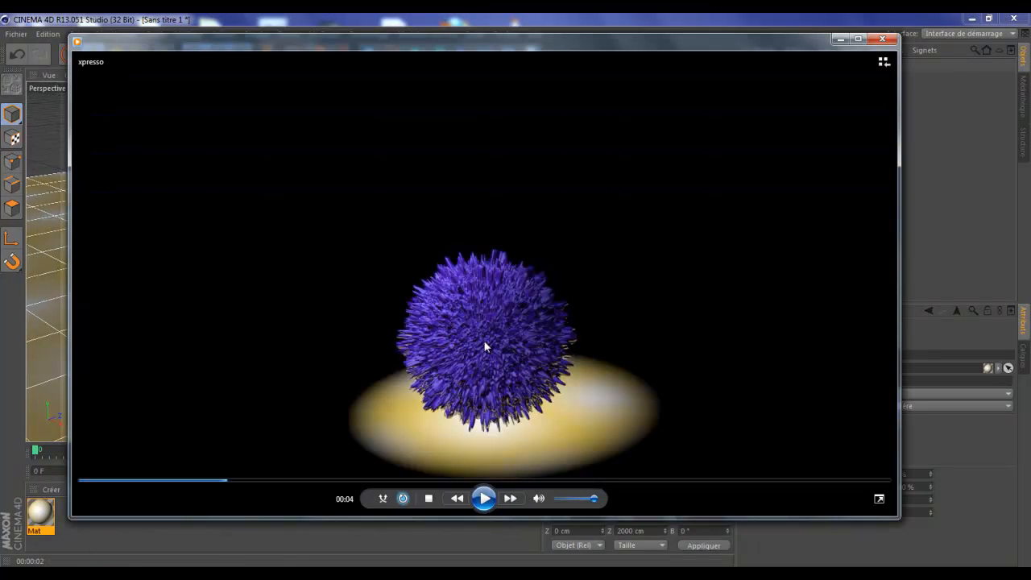
{"action": "left_click", "coordinate": [139, 573]}
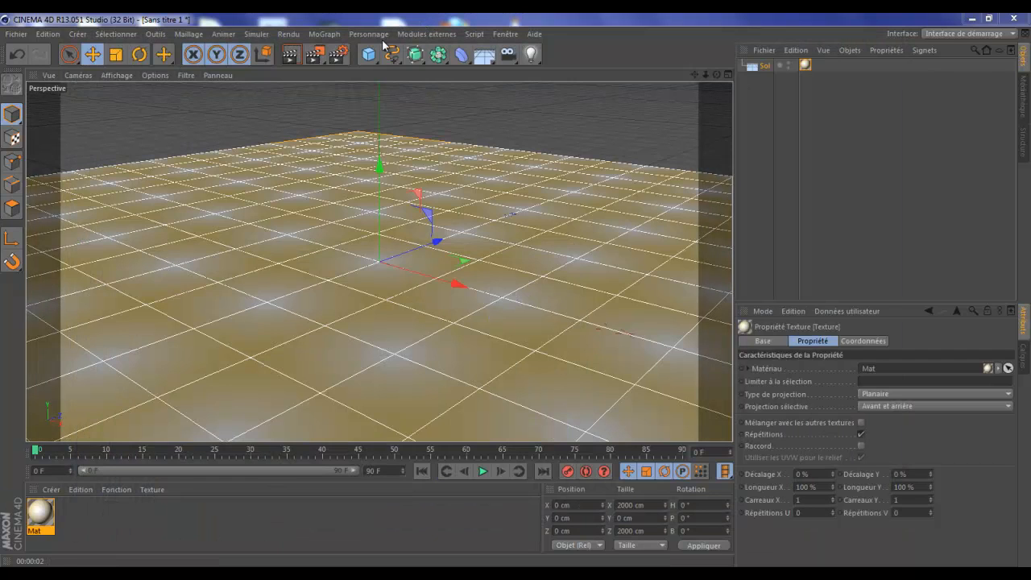
Add a sphere (Sphère) and raise it above the floor to a Y position of about 112 cm
{"action": "left_click_drag", "start_coordinate": [369, 55], "coordinate": [383, 96]}
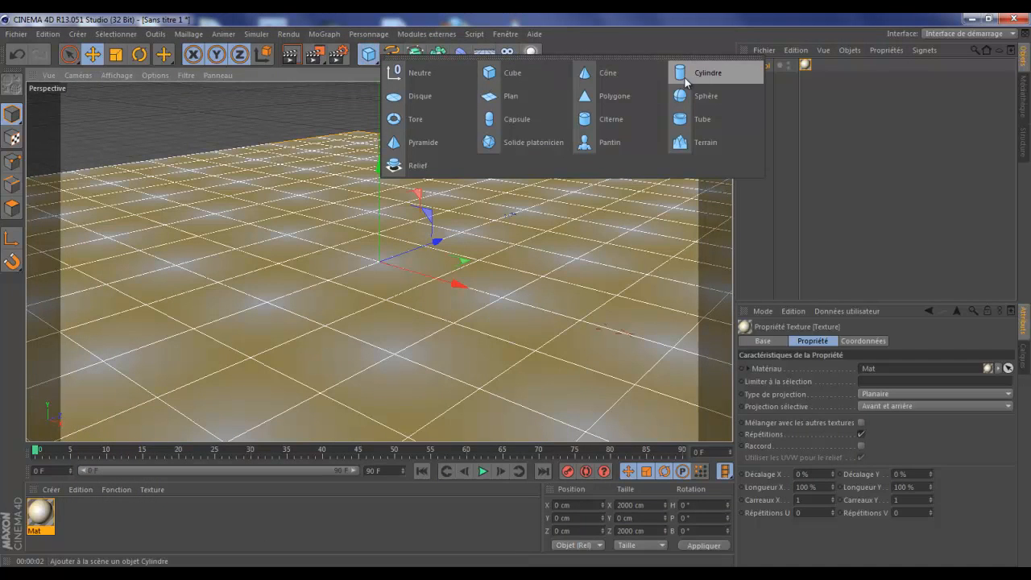
{"action": "left_click", "coordinate": [704, 95]}
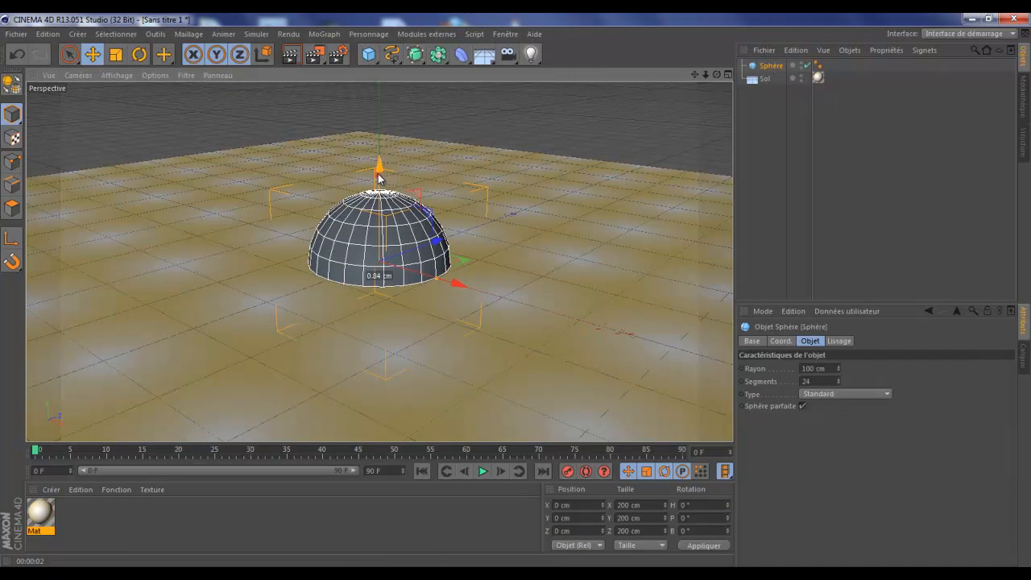
{"action": "left_click_drag", "start_coordinate": [374, 169], "coordinate": [373, 97]}
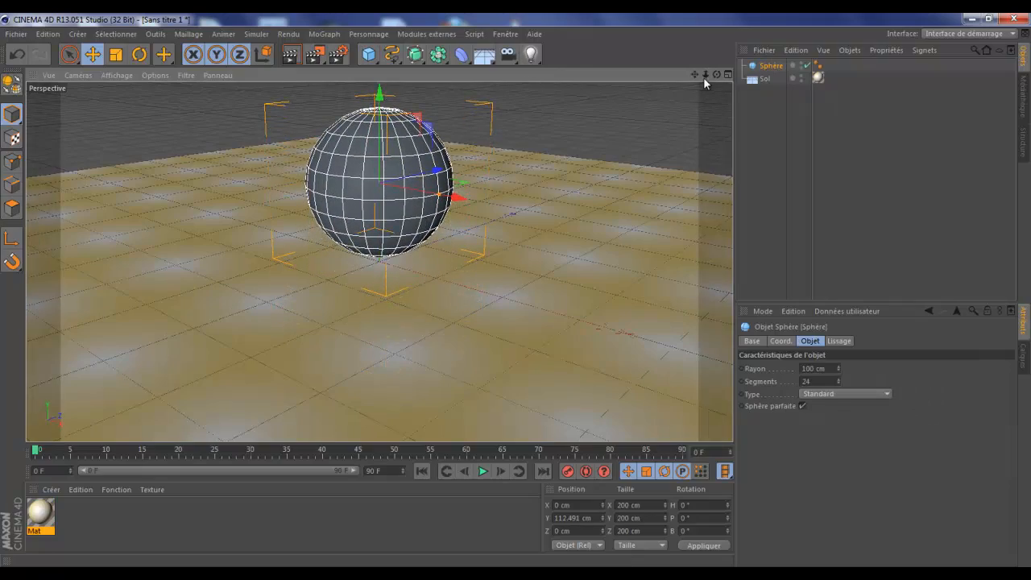
{"action": "left_click_drag", "start_coordinate": [717, 75], "coordinate": [517, 292]}
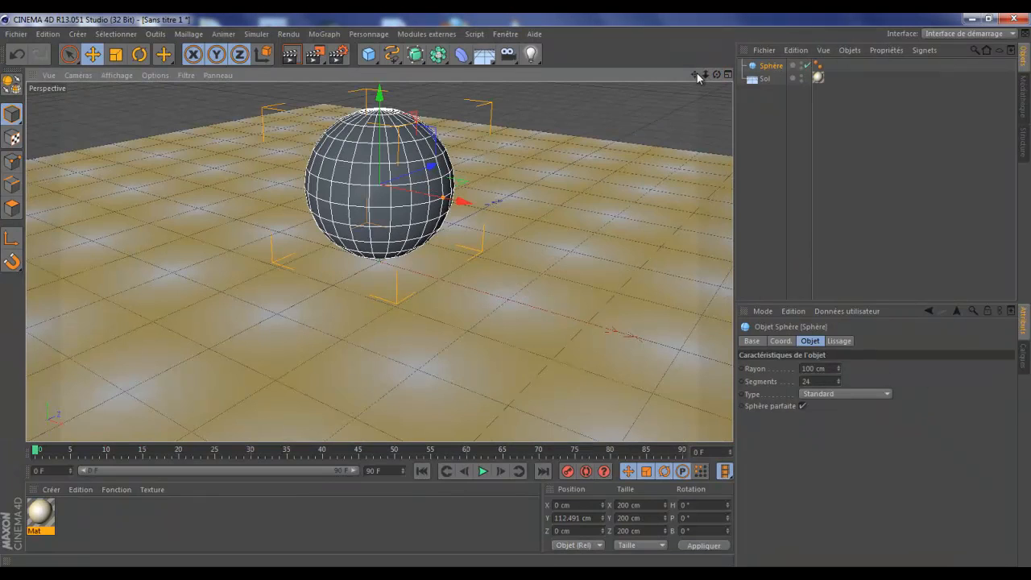
{"action": "left_click_drag", "start_coordinate": [694, 74], "coordinate": [509, 279]}
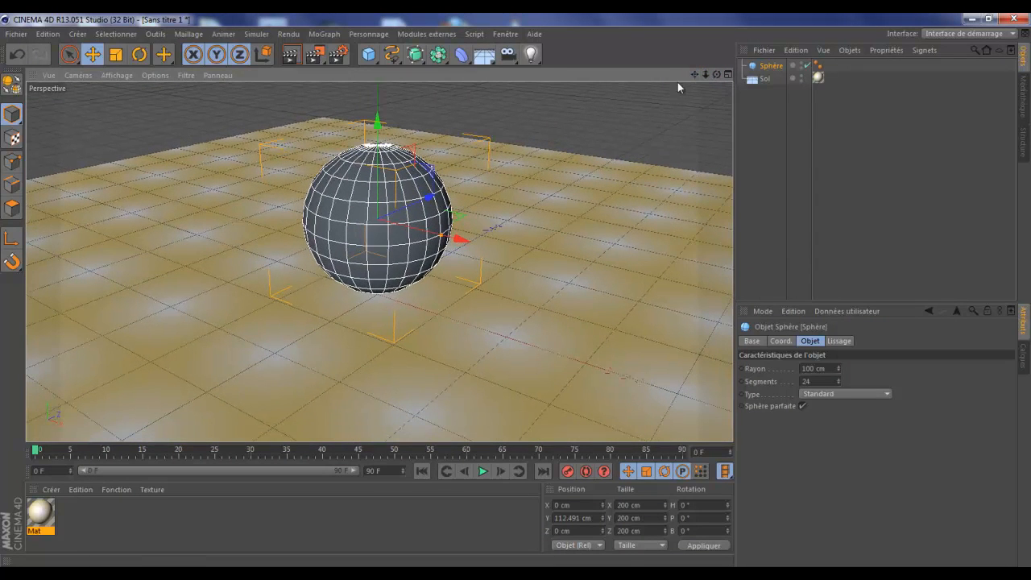
Create a second material and set its Couleur channel to violet (R 119, V 0, B 255)
{"action": "left_click", "coordinate": [55, 493]}
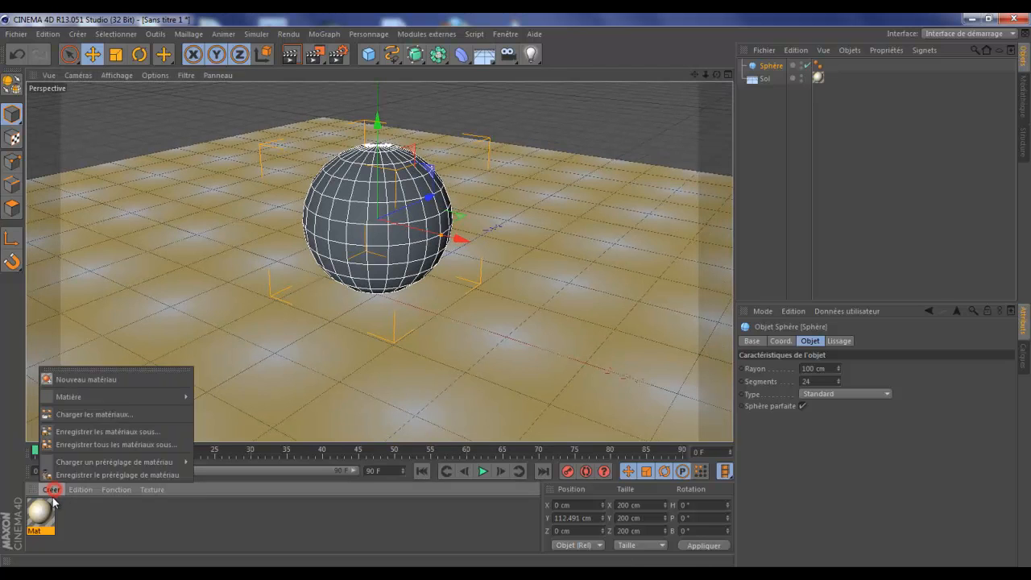
{"action": "left_click", "coordinate": [87, 380]}
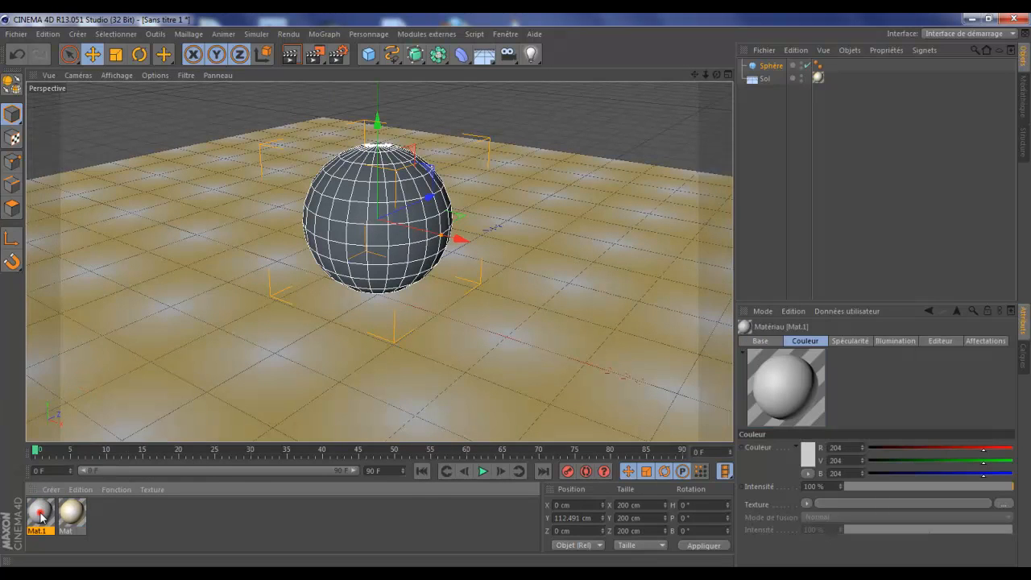
{"action": "double_click", "coordinate": [41, 511]}
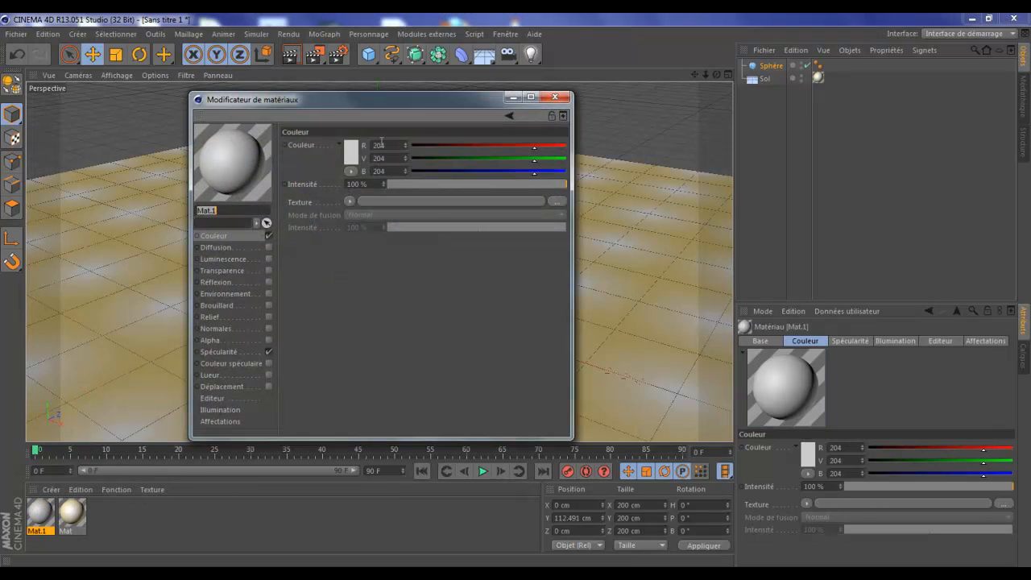
{"action": "left_click", "coordinate": [351, 153]}
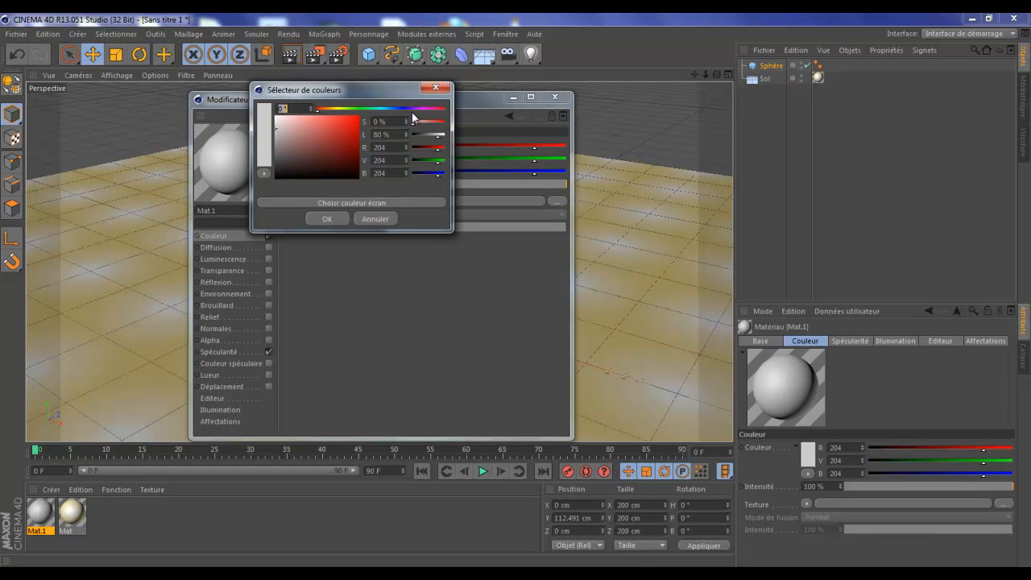
{"action": "left_click", "coordinate": [412, 108]}
{"action": "left_click_drag", "start_coordinate": [341, 137], "coordinate": [358, 116]}
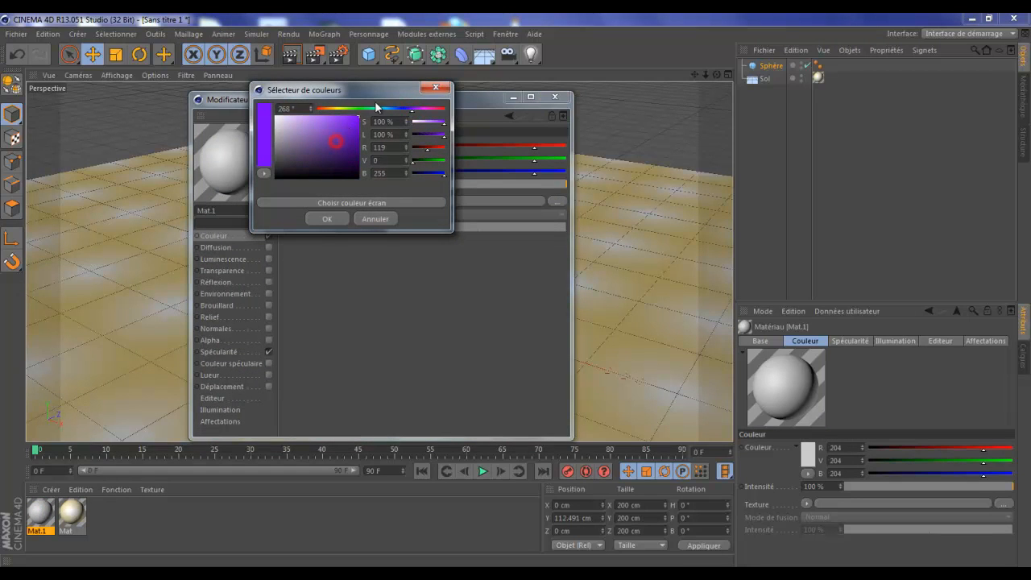
{"action": "left_click", "coordinate": [322, 220]}
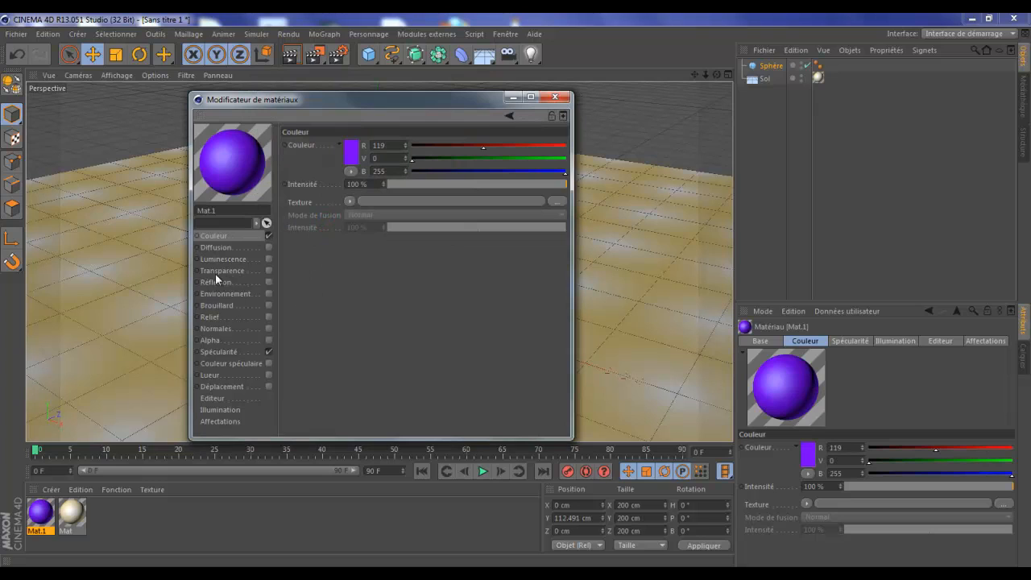
Enable the Réflexion channel of the violet material and load a Fresnel texture into it
{"action": "left_click", "coordinate": [269, 281]}
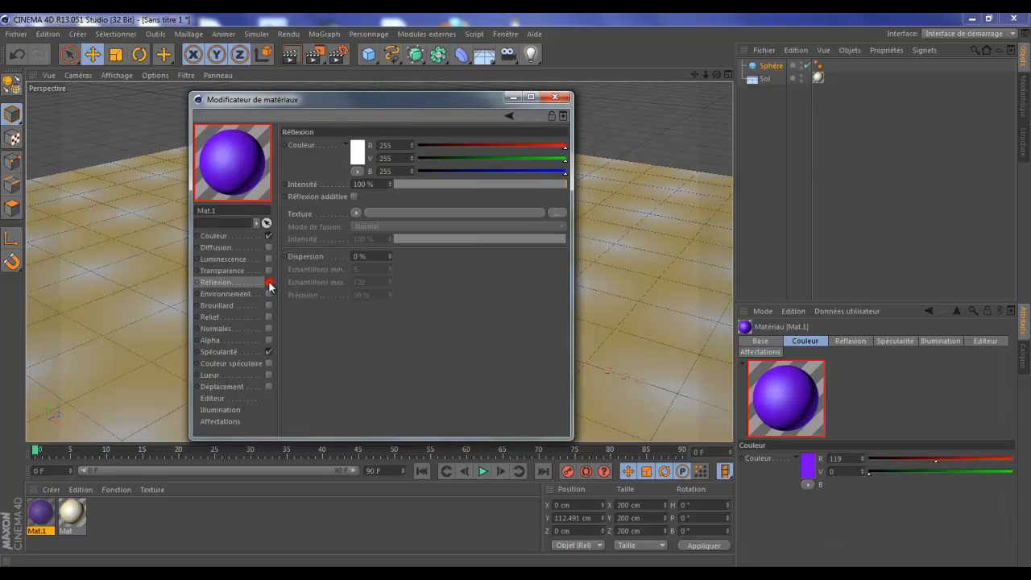
{"action": "left_click", "coordinate": [356, 213]}
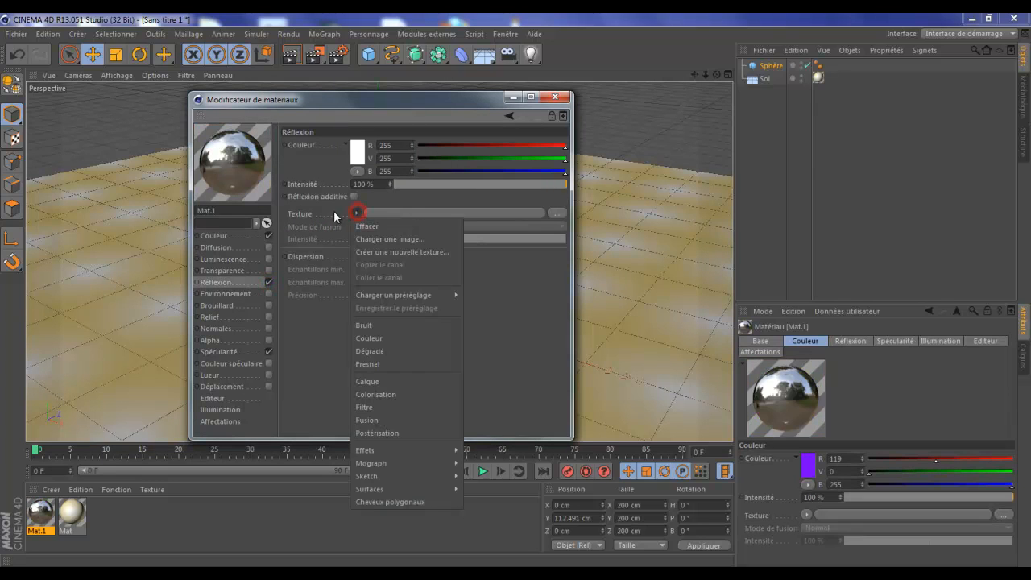
{"action": "left_click", "coordinate": [373, 365]}
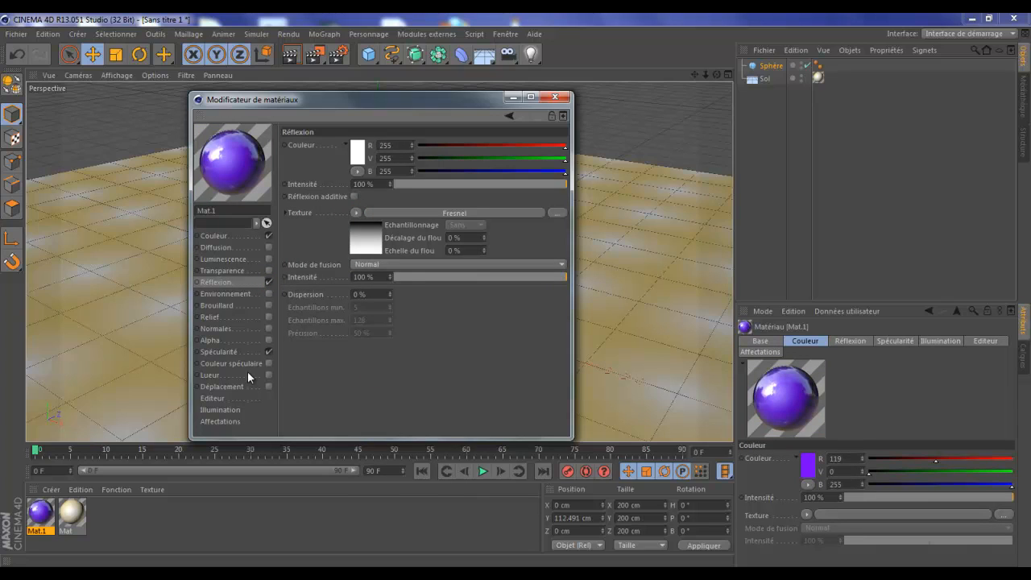
Enable the Déplacement channel of the violet material and load a Bruit texture into it
{"action": "left_click", "coordinate": [216, 387]}
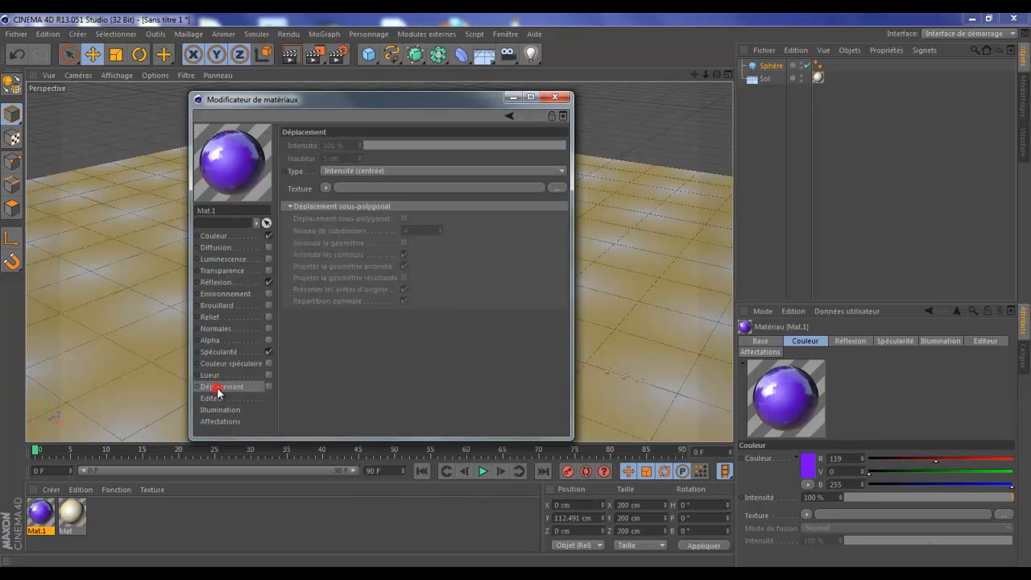
{"action": "left_click", "coordinate": [269, 387]}
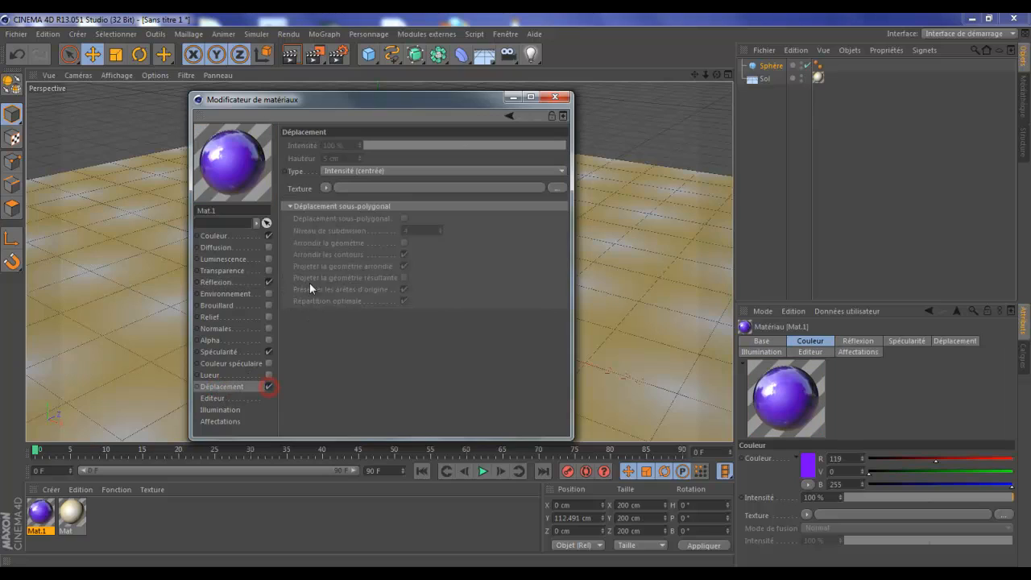
{"action": "left_click", "coordinate": [324, 188]}
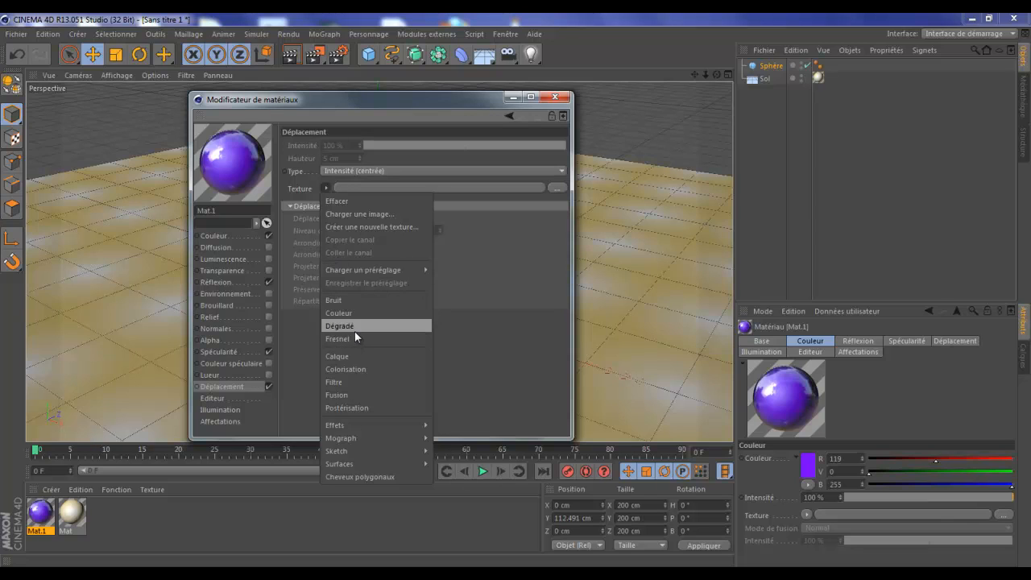
{"action": "left_click", "coordinate": [336, 299]}
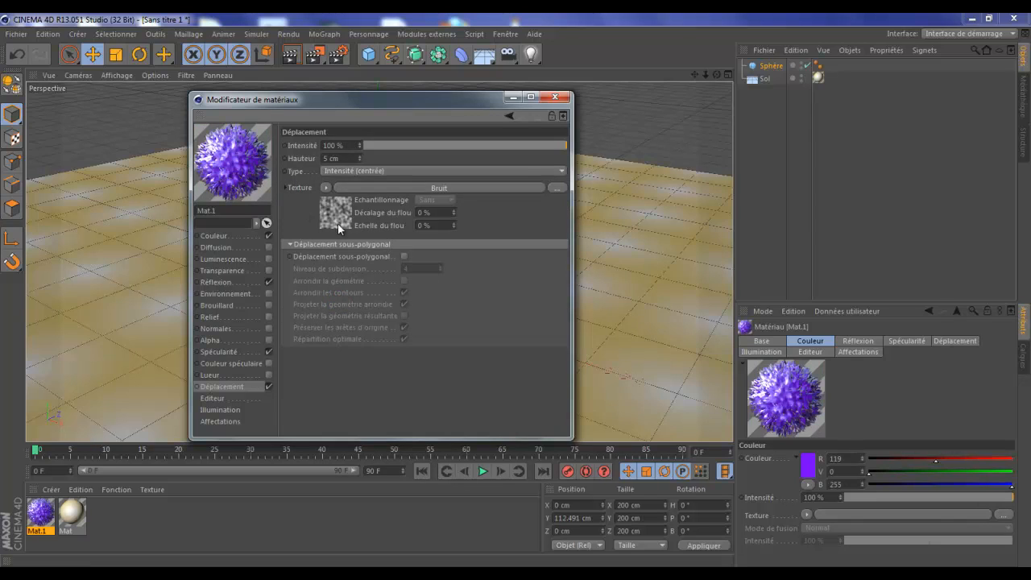
Try the Nutous and Poxo noise types in the displacement's Bruit texture, and settle on Voronoi 1
{"action": "left_click", "coordinate": [438, 188]}
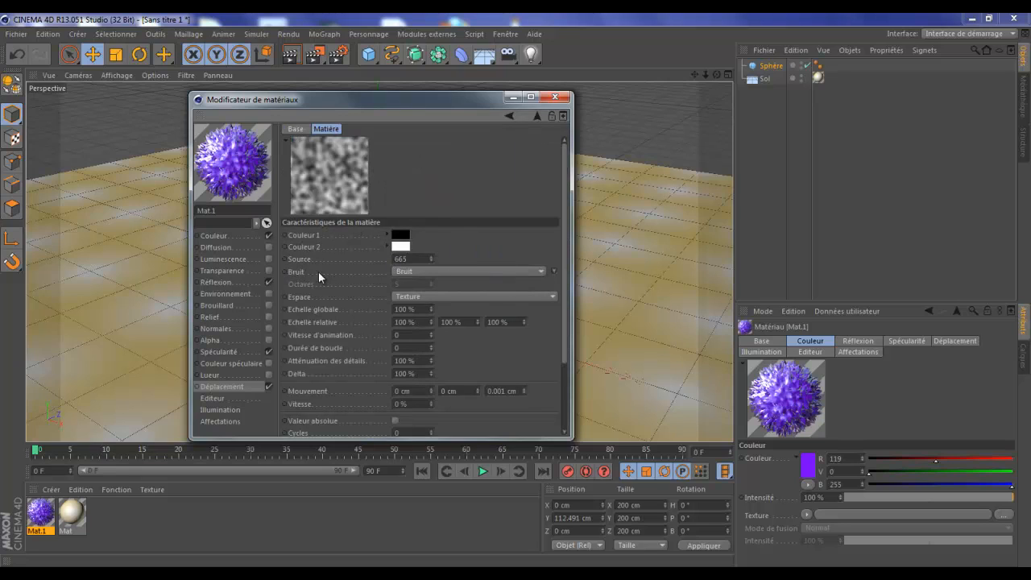
{"action": "left_click", "coordinate": [553, 273]}
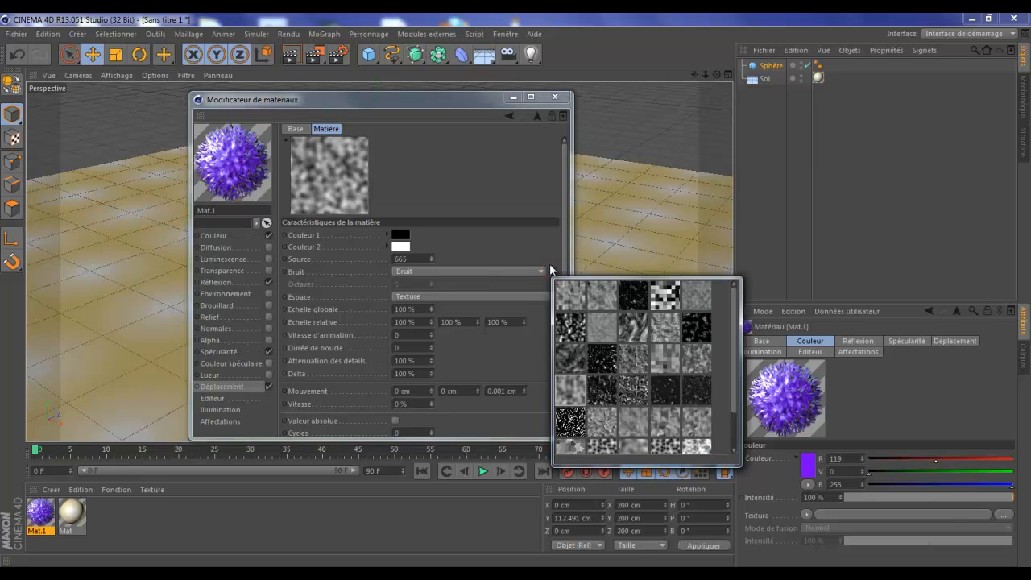
{"action": "scroll", "coordinate": [608, 338], "scroll_direction": "down", "scroll_amount": 2}
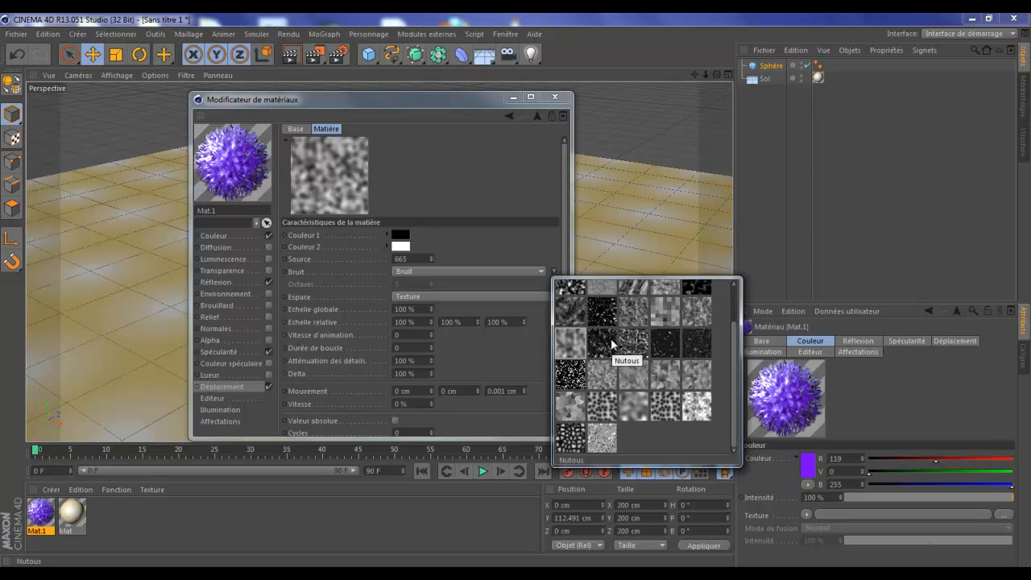
{"action": "left_click", "coordinate": [611, 340]}
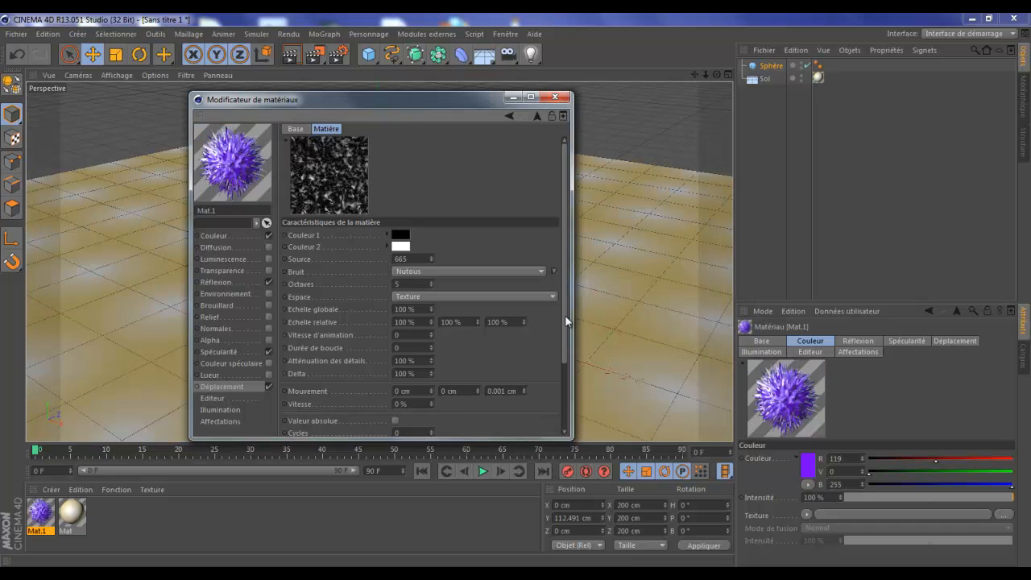
{"action": "left_click", "coordinate": [553, 271]}
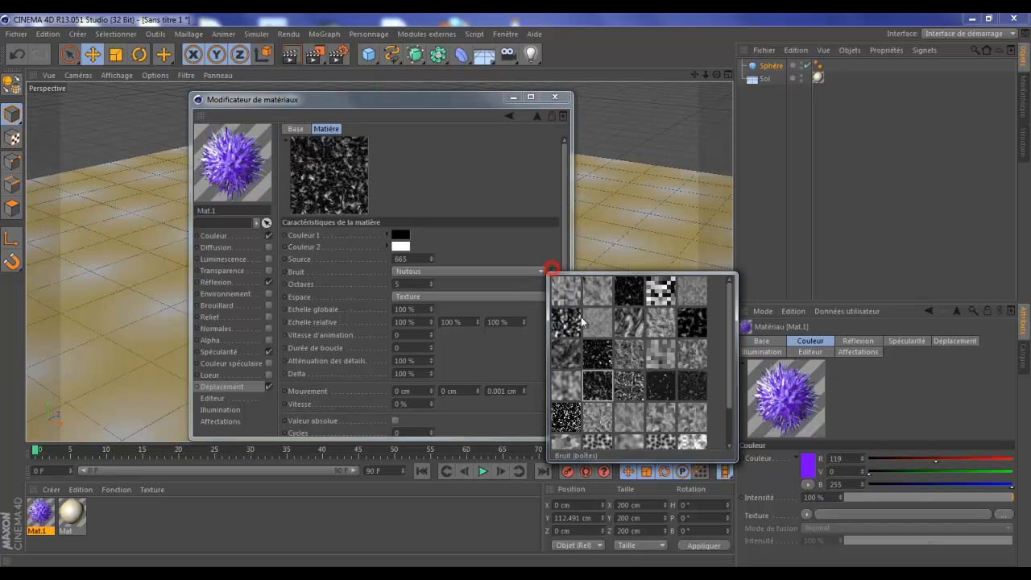
{"action": "left_click", "coordinate": [691, 392]}
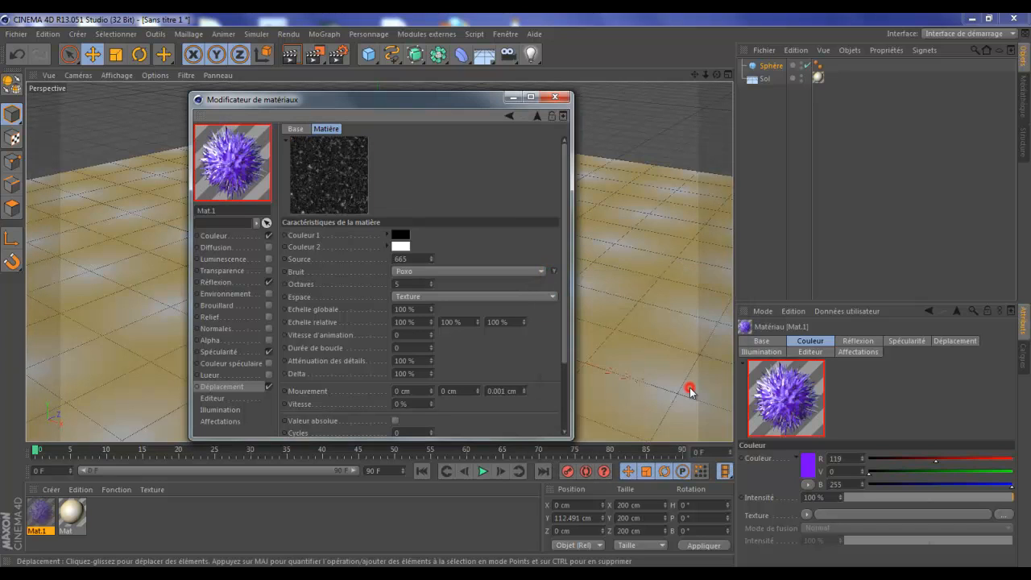
{"action": "left_click", "coordinate": [555, 270]}
{"action": "left_click", "coordinate": [664, 411]}
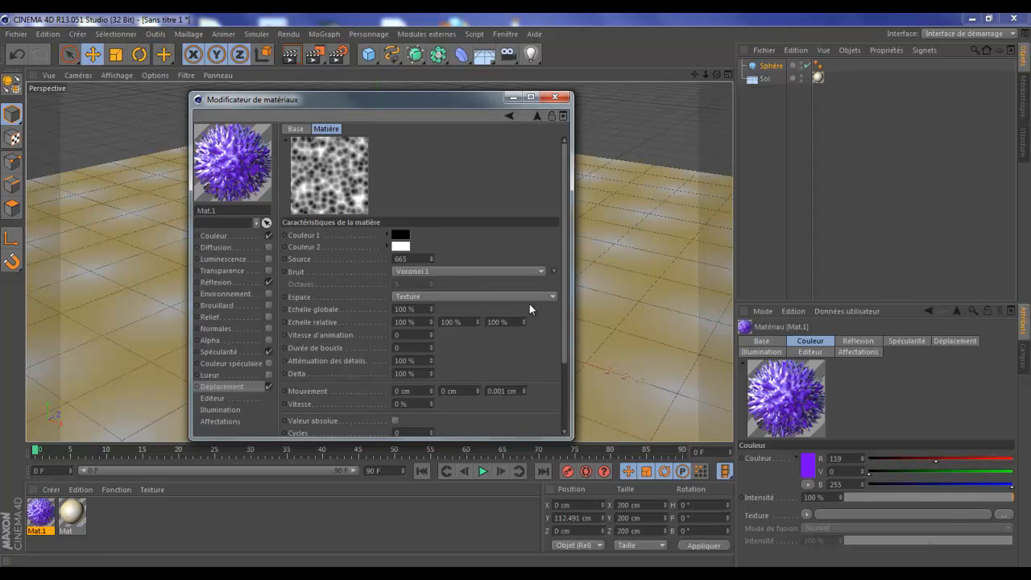
Try the Voronoi déplacé, Sema and Voronoi 2 noise types for the displacement texture, and return to Voronoi 1
{"action": "left_click", "coordinate": [555, 272]}
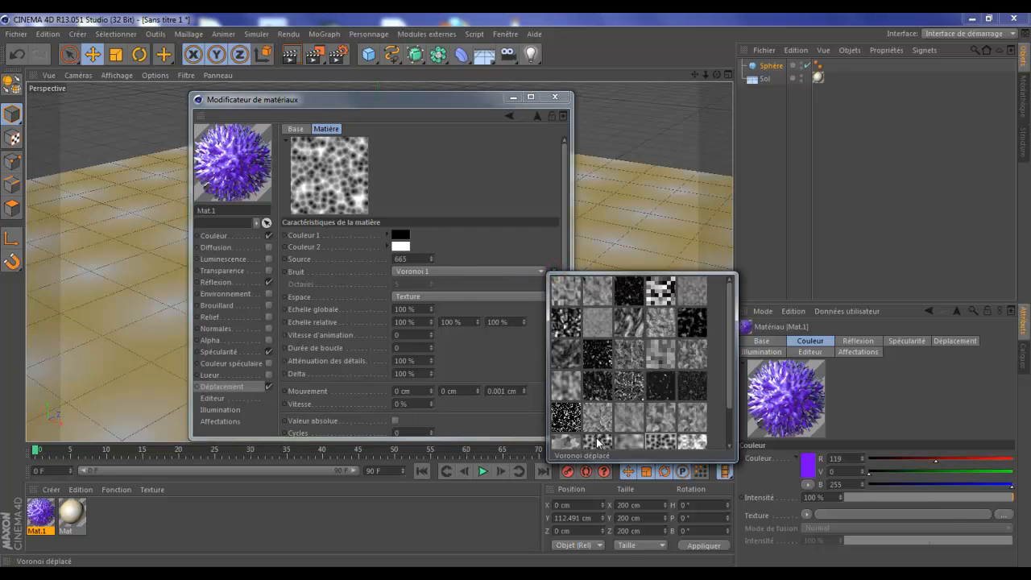
{"action": "left_click", "coordinate": [597, 443]}
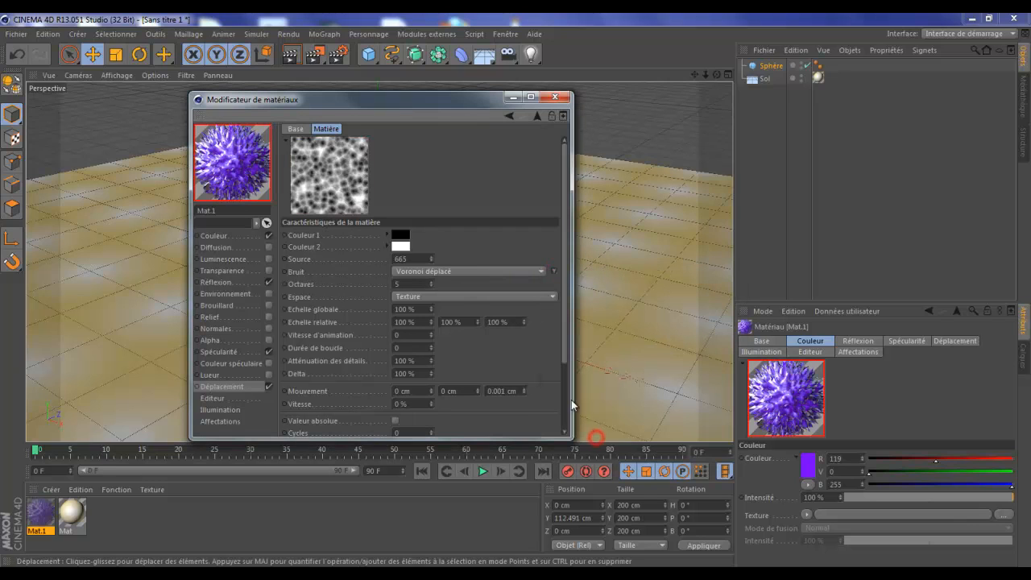
{"action": "left_click", "coordinate": [555, 272]}
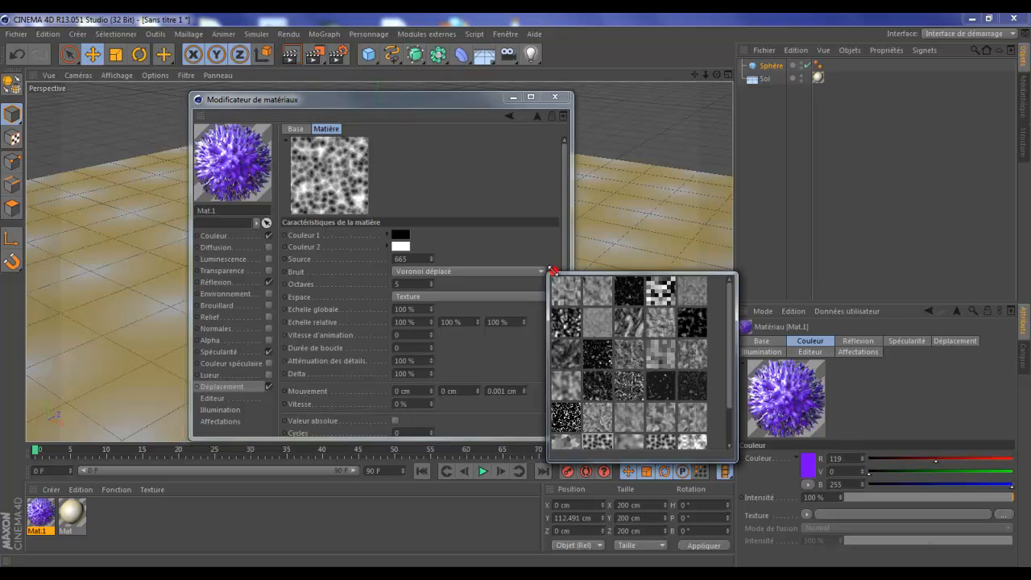
{"action": "left_click", "coordinate": [577, 403]}
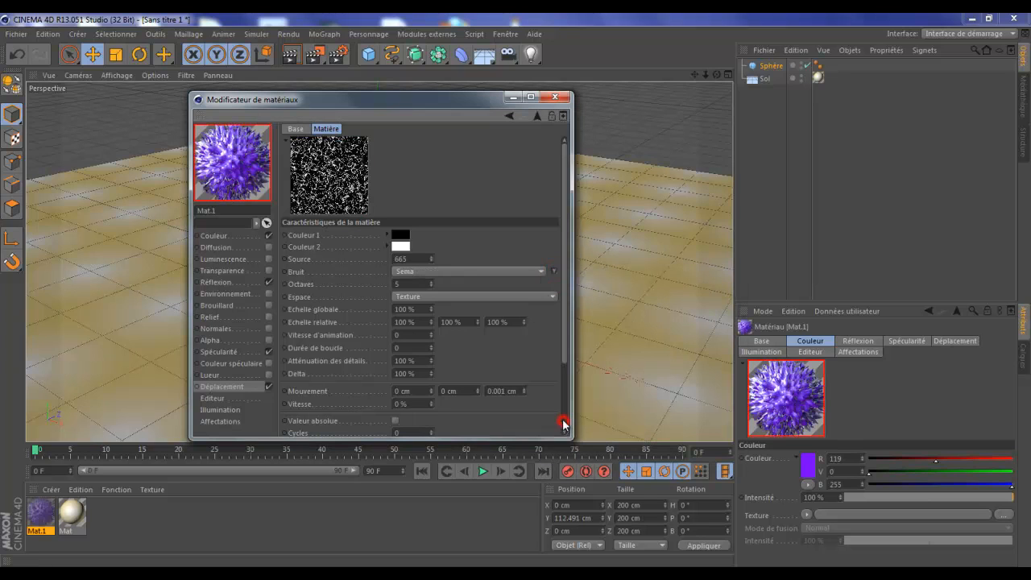
{"action": "left_click", "coordinate": [555, 272]}
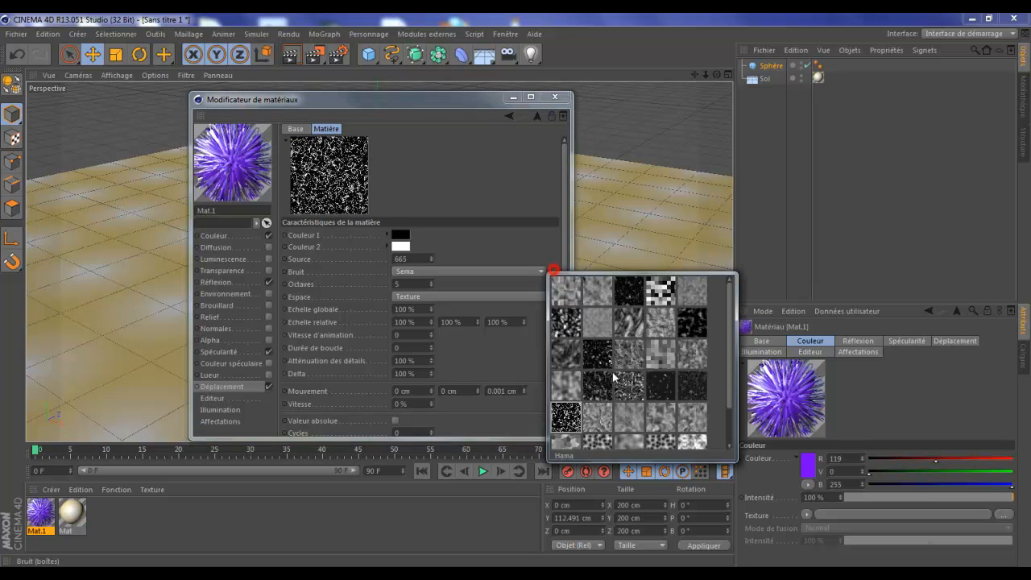
{"action": "left_click", "coordinate": [680, 444]}
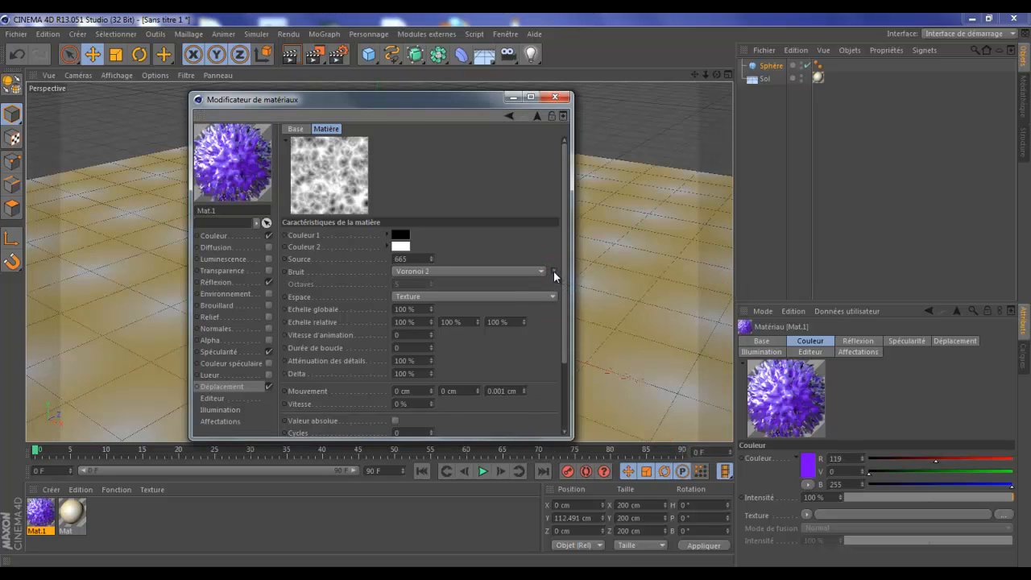
{"action": "left_click", "coordinate": [553, 271]}
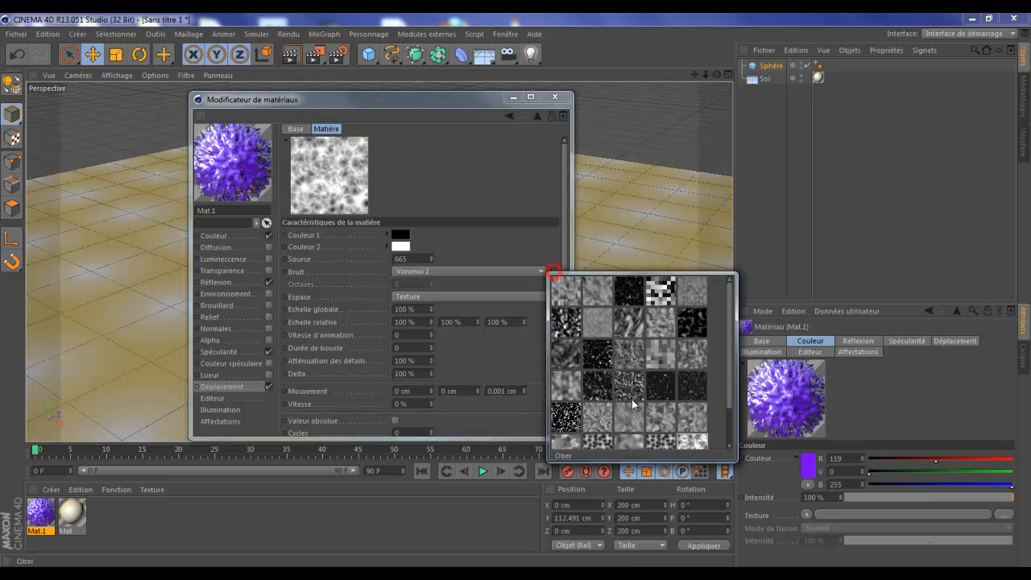
{"action": "left_click", "coordinate": [659, 443]}
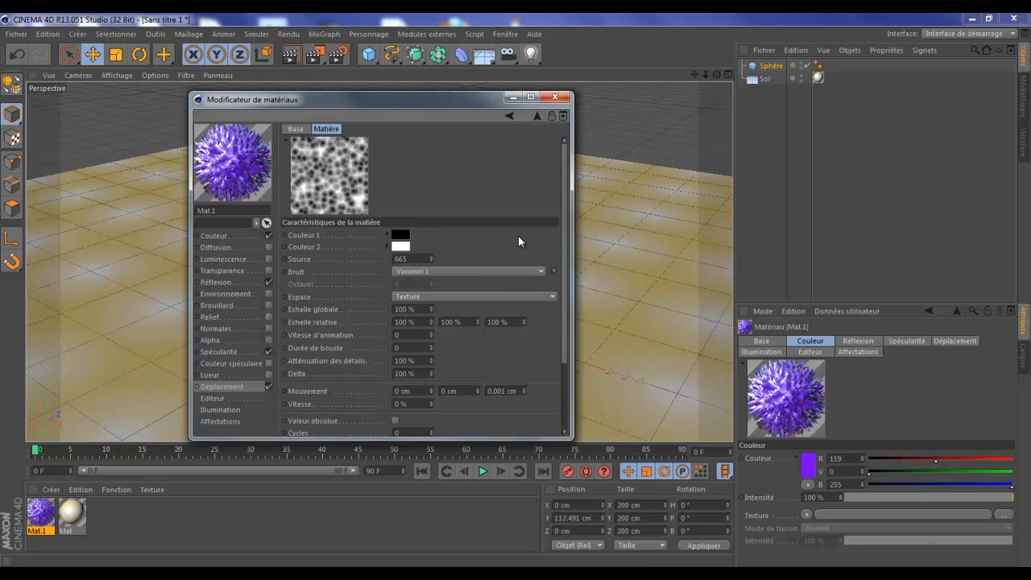
Set the displacement height (Hauteur) to 55 cm, enable Déplacement sous-polygonal, and close the material editor
{"action": "left_click", "coordinate": [223, 388]}
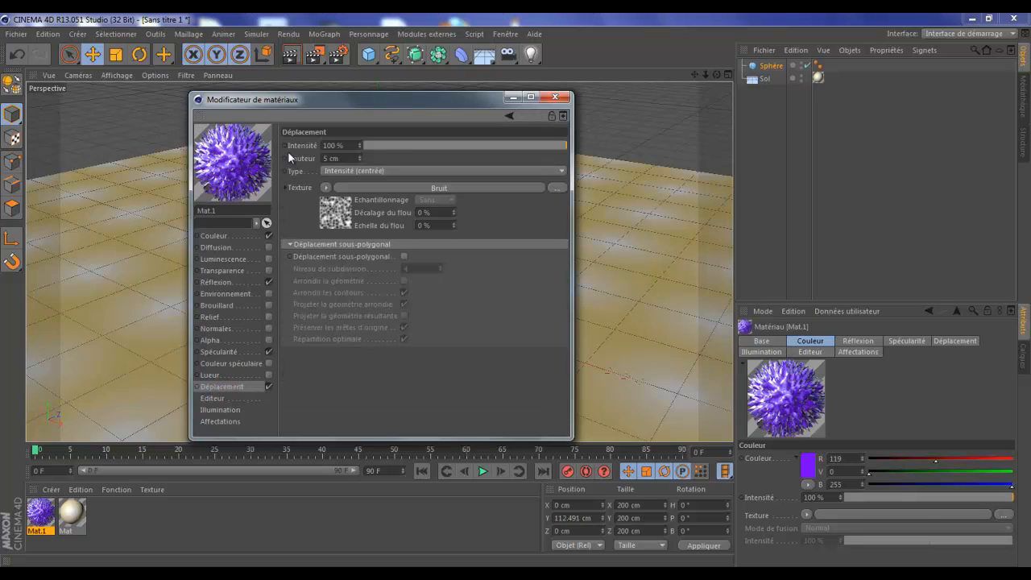
{"action": "left_click", "coordinate": [336, 159]}
{"action": "type", "text": "5"}
{"action": "key", "text": "Return"}
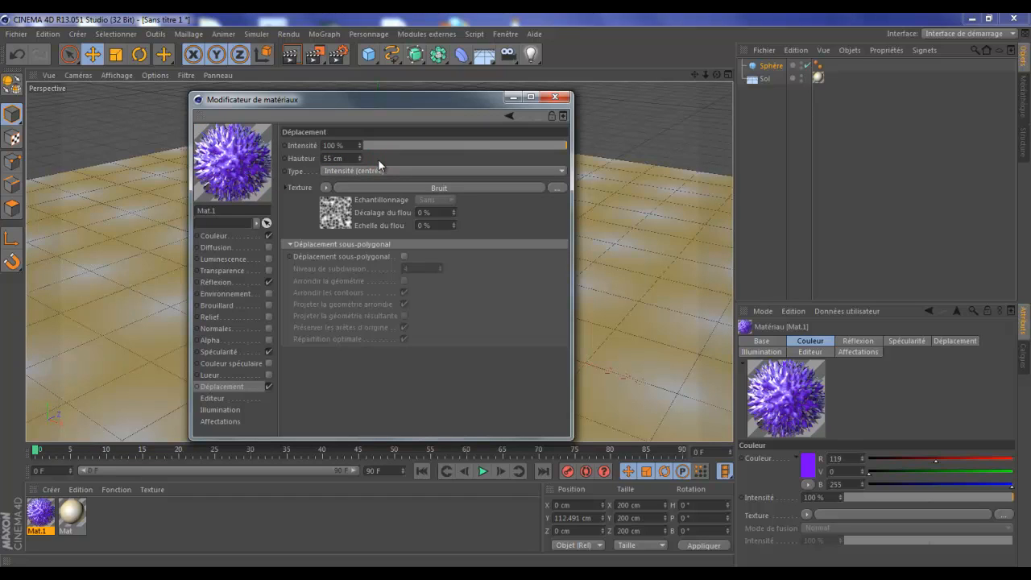
{"action": "left_click", "coordinate": [405, 255]}
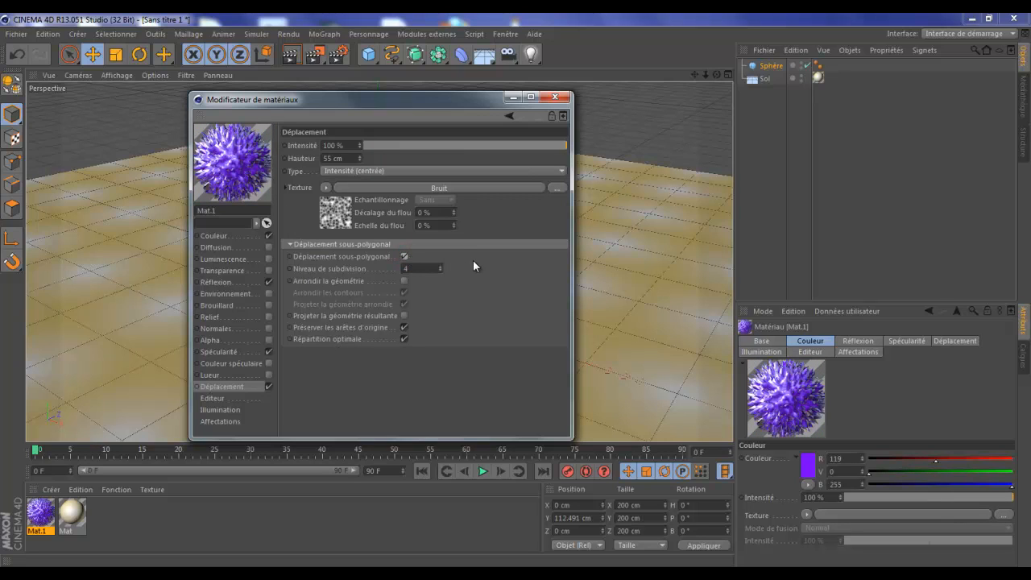
{"action": "left_click", "coordinate": [554, 95]}
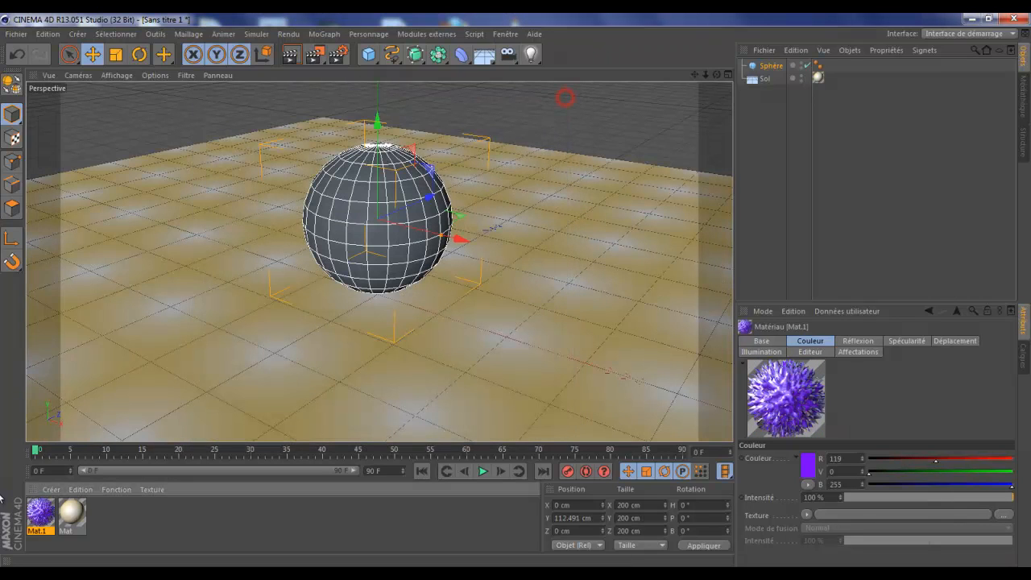
Apply the violet displacement material to the sphere and render the view to check it
{"action": "left_click_drag", "start_coordinate": [39, 520], "coordinate": [64, 491]}
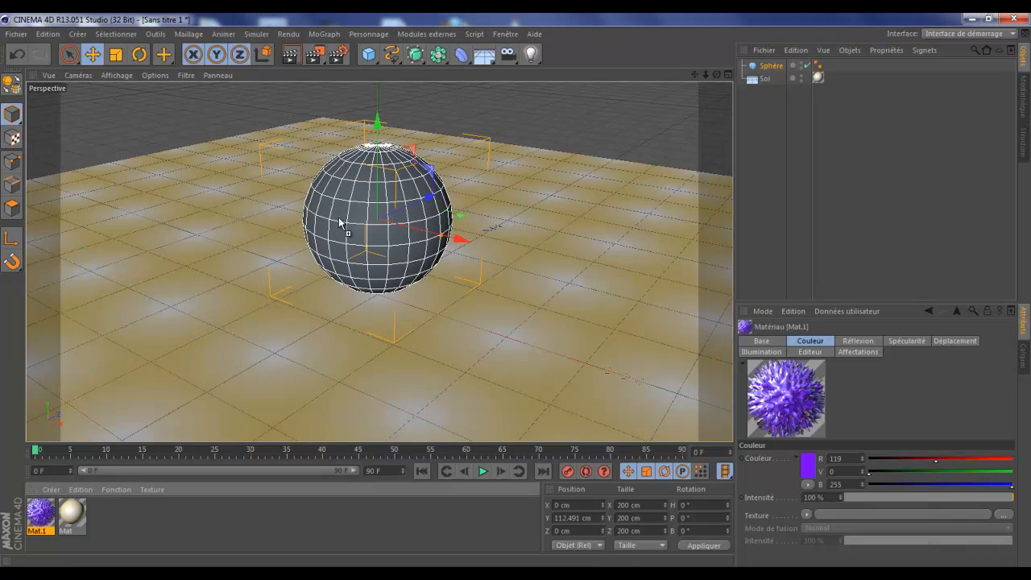
{"action": "left_click_drag", "start_coordinate": [351, 201], "coordinate": [352, 202]}
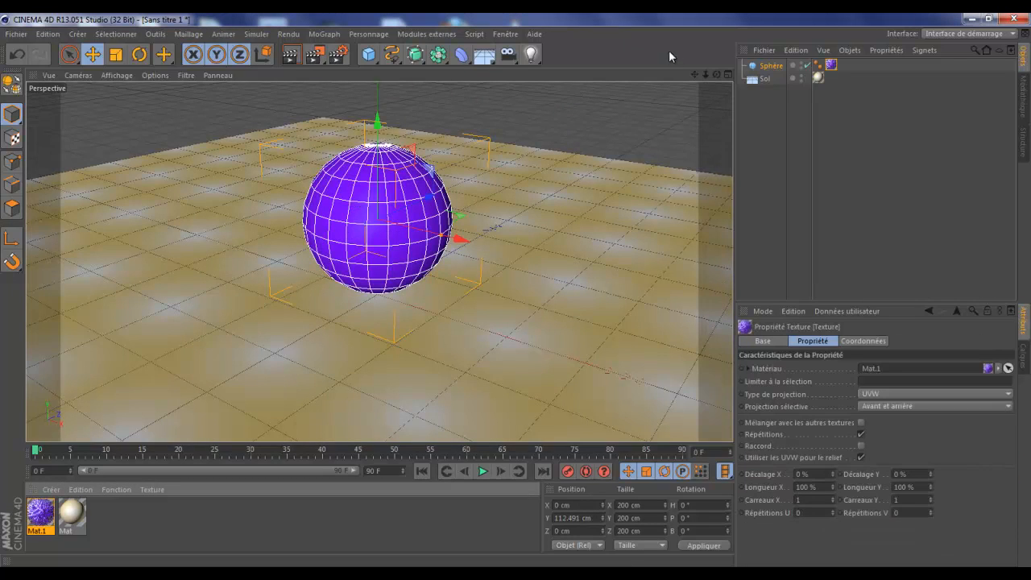
{"action": "left_click", "coordinate": [296, 55]}
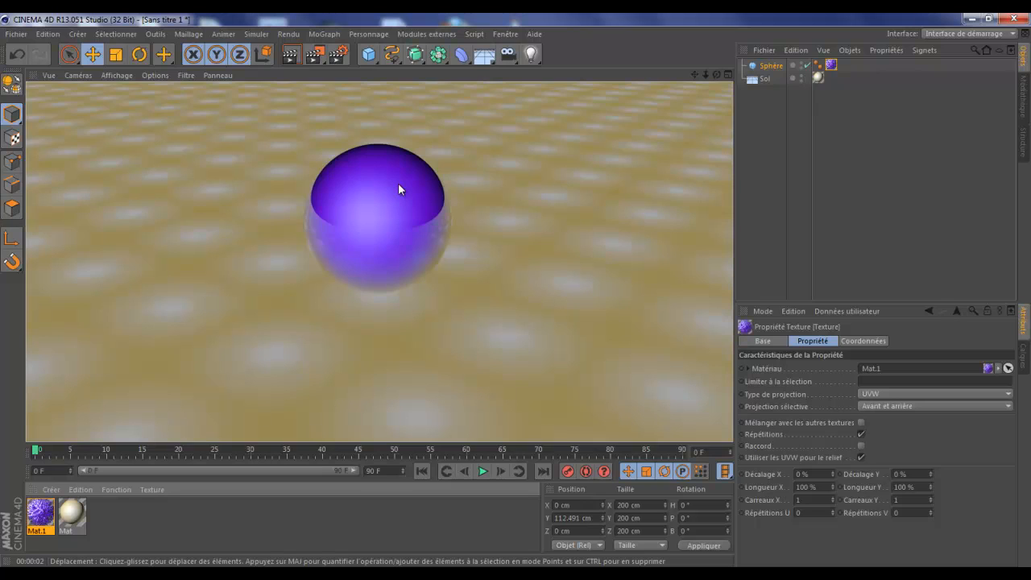
Convert the sphere into an editable polygon object and add a null object (Neutre) to the scene
{"action": "left_click", "coordinate": [766, 67]}
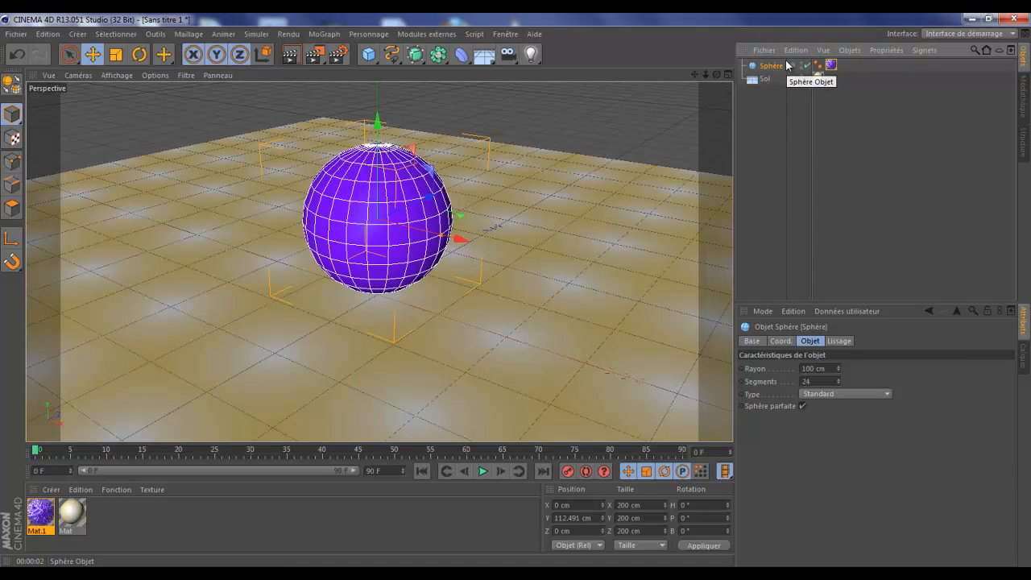
{"action": "key", "text": "c"}
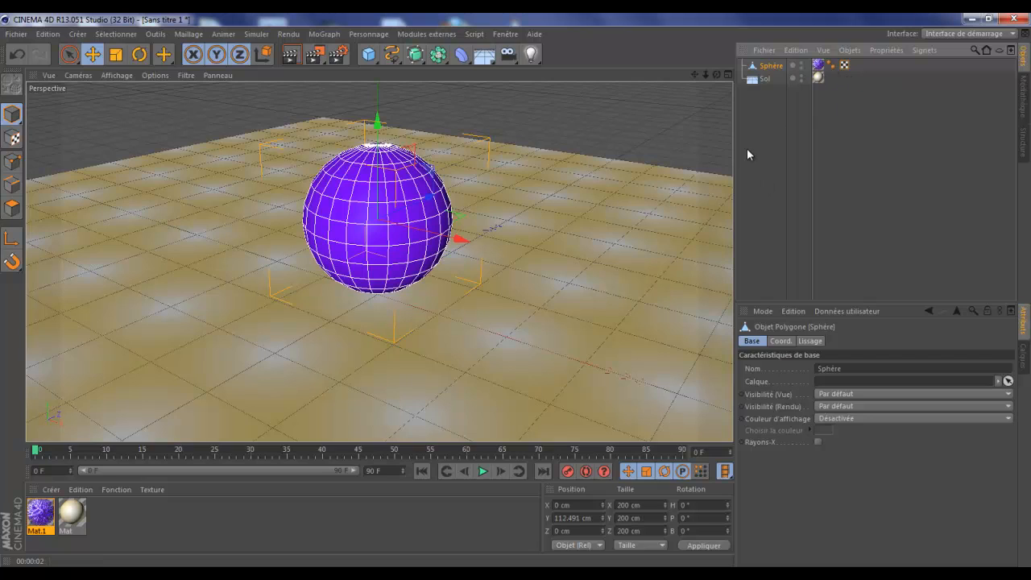
{"action": "left_click", "coordinate": [77, 35]}
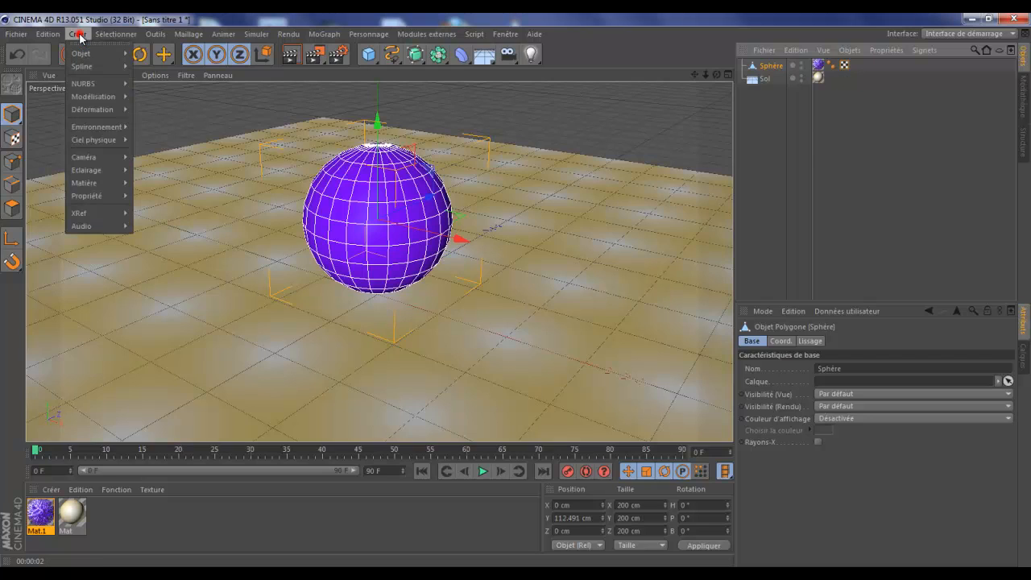
{"action": "mouse_move", "coordinate": [84, 53]}
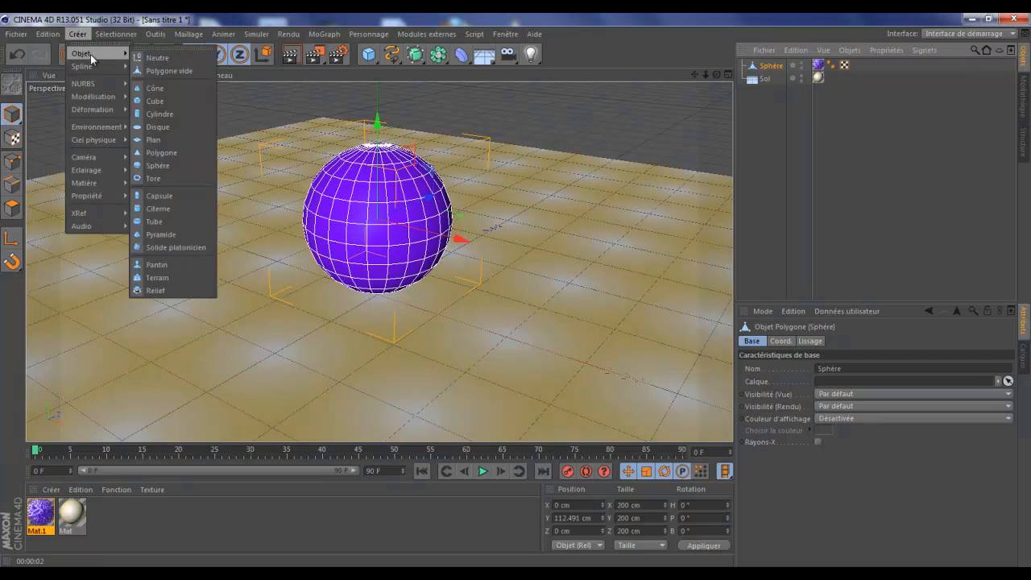
{"action": "left_click", "coordinate": [165, 58]}
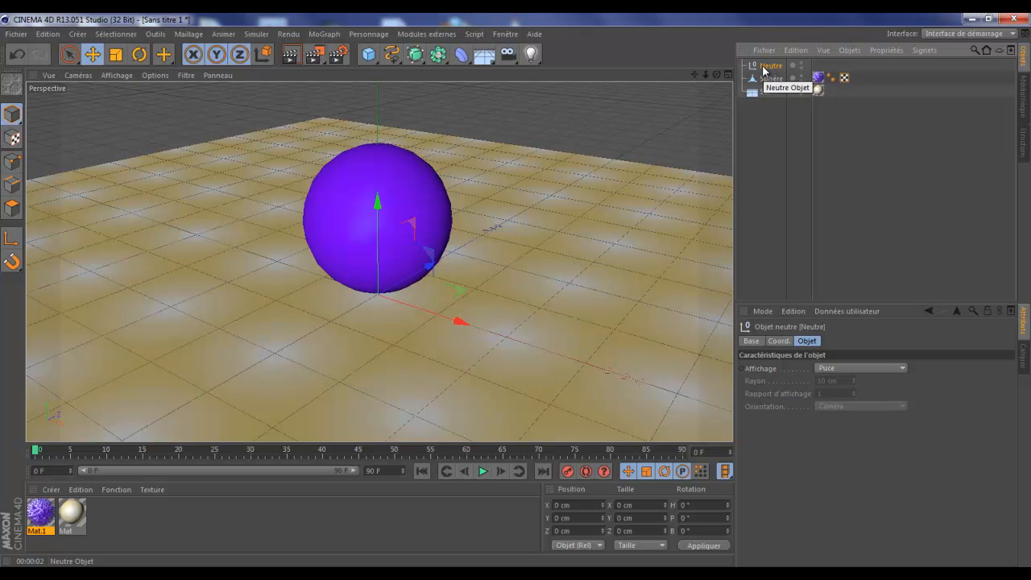
Add an XPresso tag to the Neutre null object and move its editor window clear for working
{"action": "right_click", "coordinate": [769, 69]}
{"action": "mouse_move", "coordinate": [820, 71]}
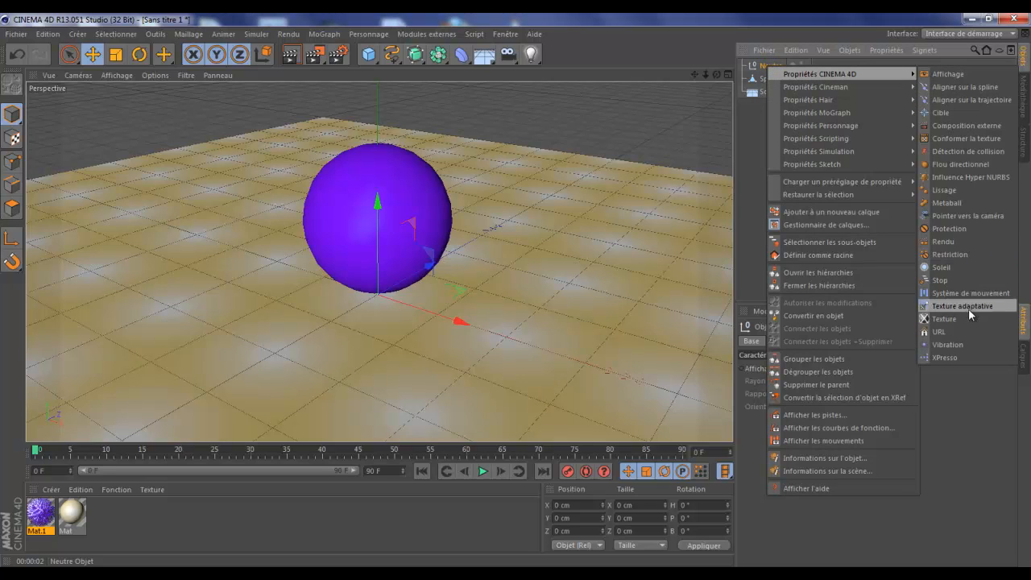
{"action": "left_click", "coordinate": [951, 358]}
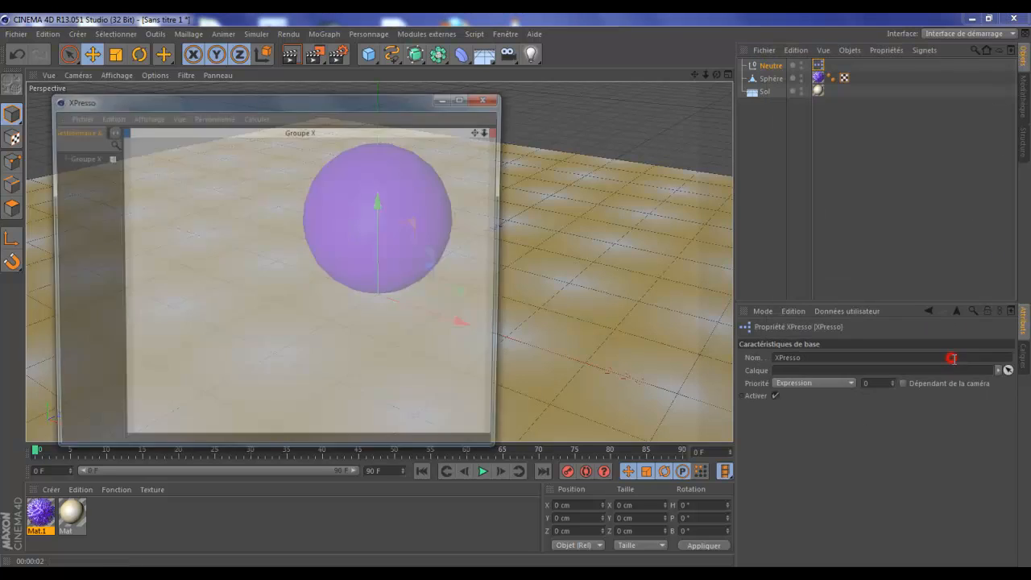
{"action": "left_click_drag", "start_coordinate": [335, 102], "coordinate": [445, 77]}
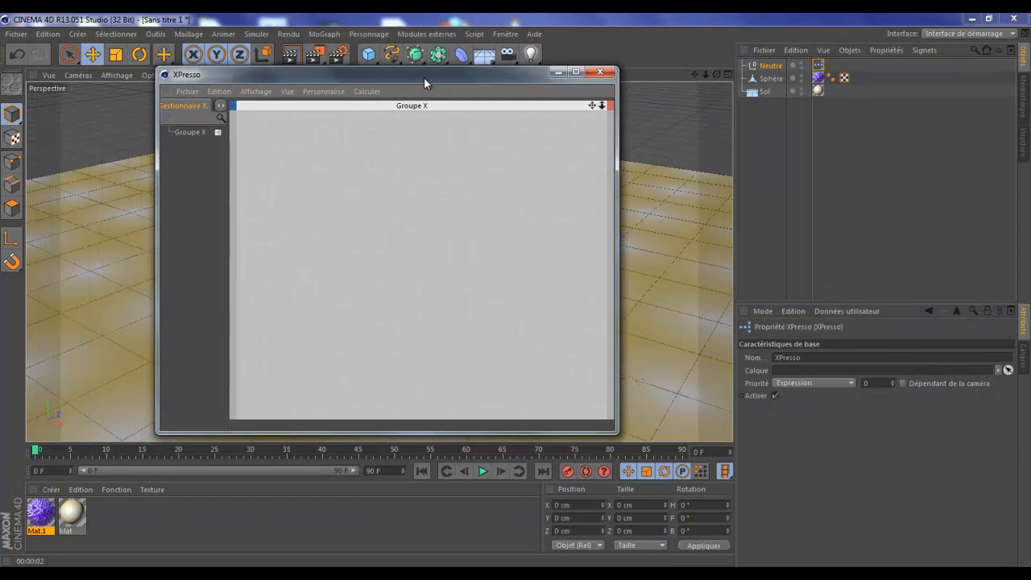
Add a MoGraph Echantillon node to the XPresso graph and give it an Intensité output port
{"action": "left_click", "coordinate": [401, 230]}
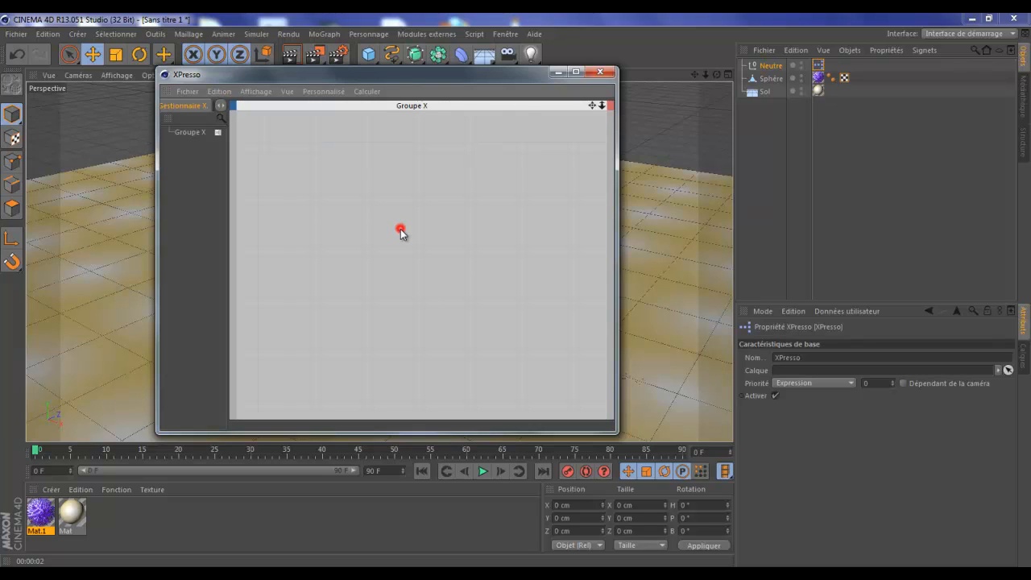
{"action": "left_click", "coordinate": [404, 219]}
{"action": "right_click", "coordinate": [400, 227]}
{"action": "mouse_move", "coordinate": [470, 233]}
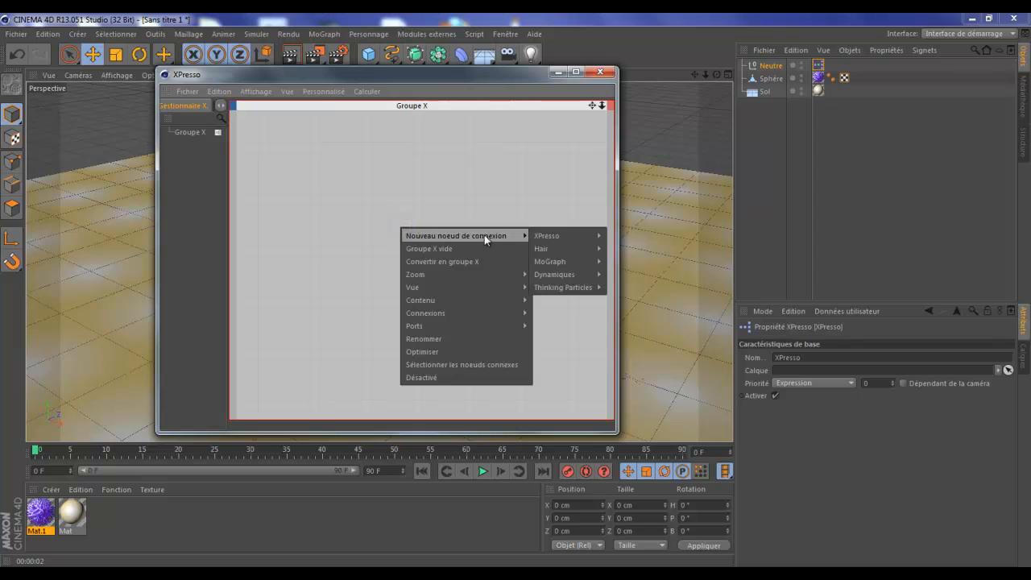
{"action": "mouse_move", "coordinate": [565, 265]}
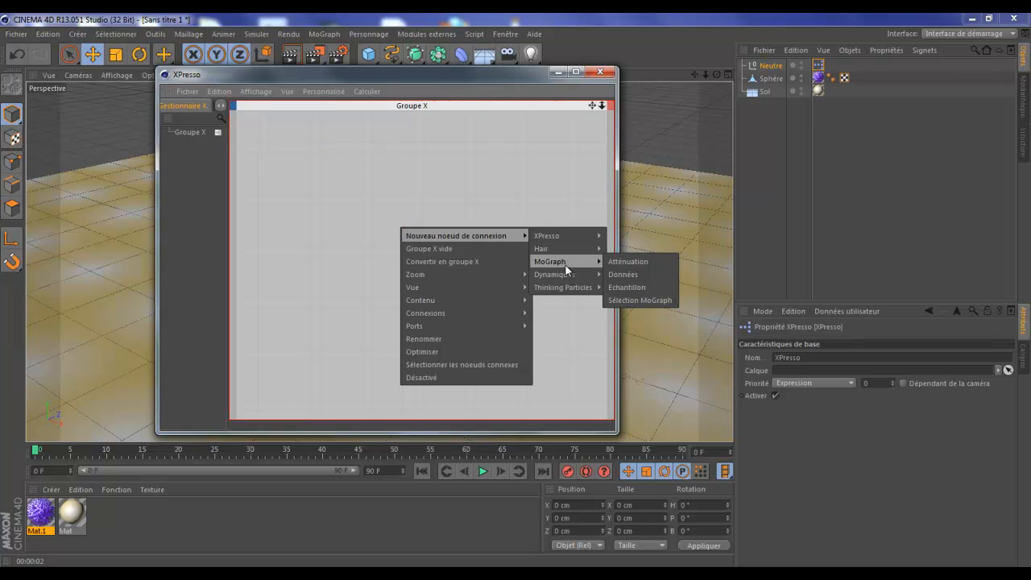
{"action": "left_click", "coordinate": [633, 287]}
{"action": "mouse_move", "coordinate": [416, 216]}
{"action": "left_mouse_down"}
{"action": "mouse_move", "coordinate": [417, 207]}
{"action": "mouse_move", "coordinate": [426, 229]}
{"action": "left_mouse_up"}
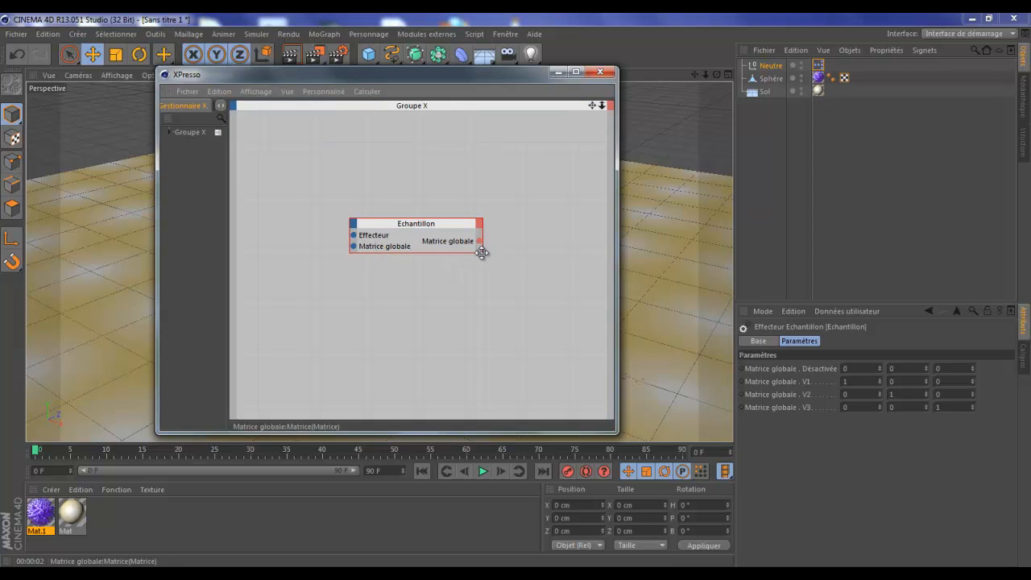
{"action": "left_click", "coordinate": [480, 225]}
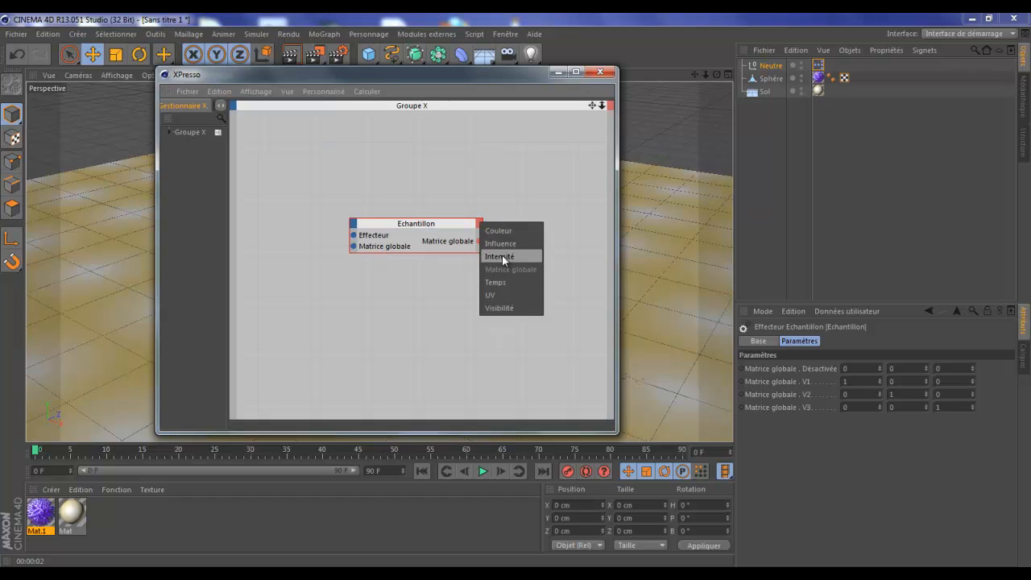
{"action": "left_click", "coordinate": [503, 255]}
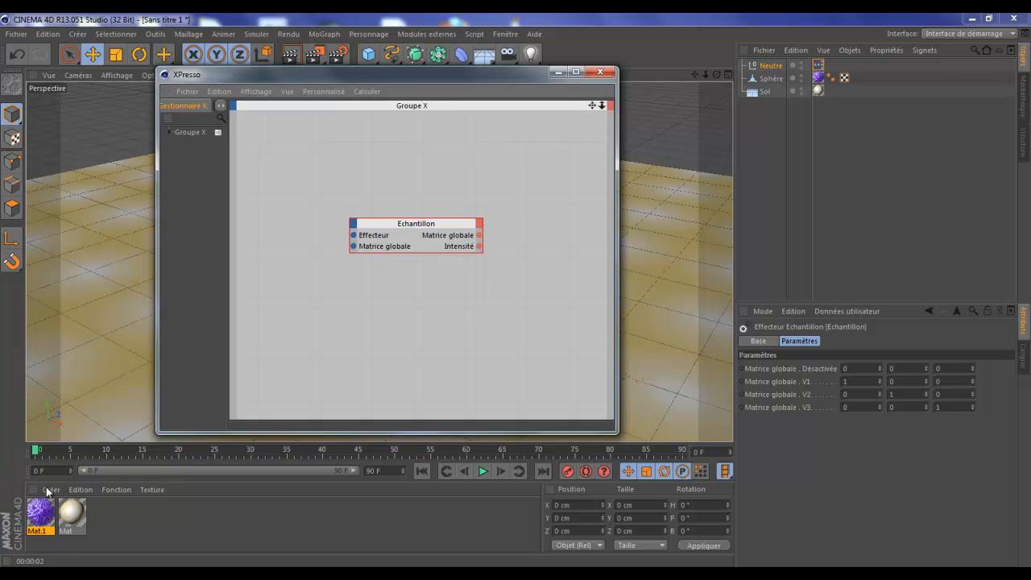
Add the violet material Mat.1 as a node and link its Intensité (Déplacement) input to Echantillon's Intensité output
{"action": "left_click_drag", "start_coordinate": [408, 74], "coordinate": [486, 79]}
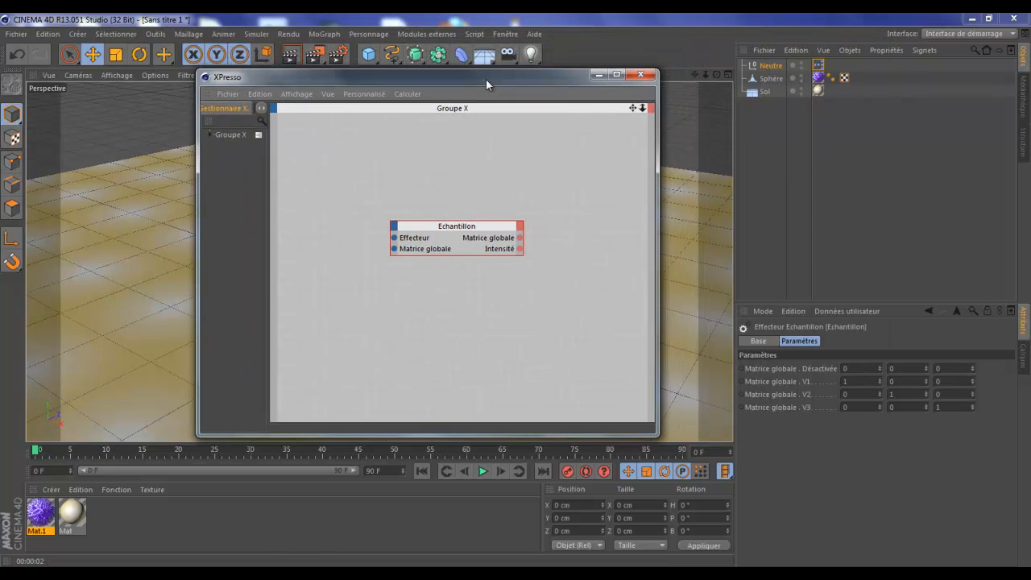
{"action": "left_click_drag", "start_coordinate": [47, 515], "coordinate": [585, 271]}
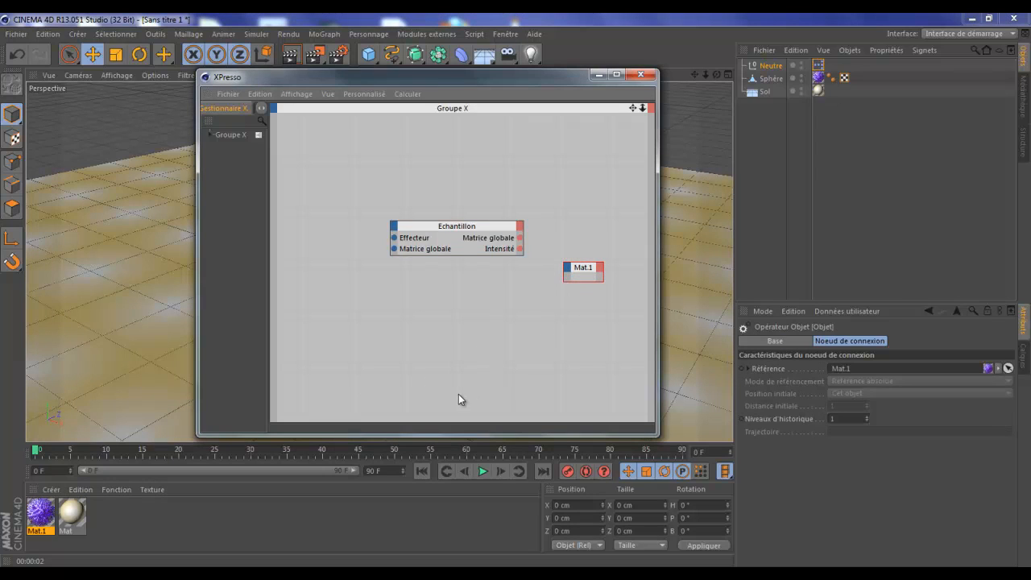
{"action": "left_click", "coordinate": [567, 268]}
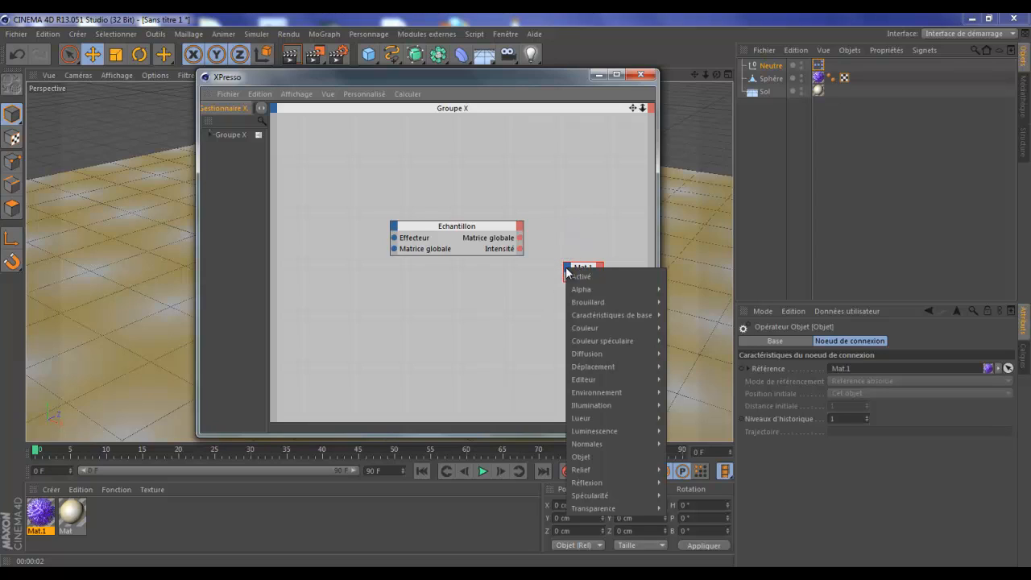
{"action": "mouse_move", "coordinate": [625, 368]}
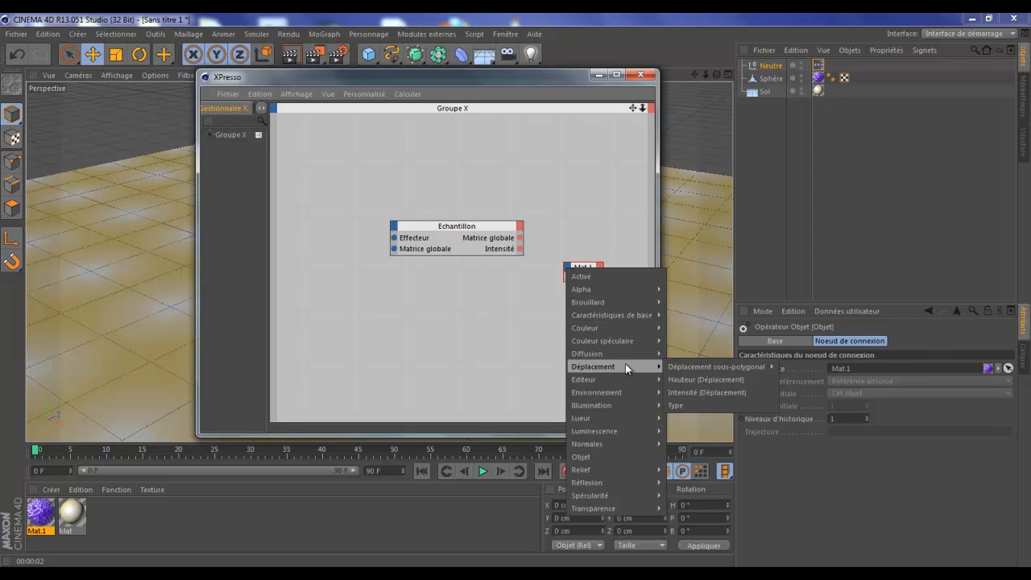
{"action": "left_click", "coordinate": [704, 391]}
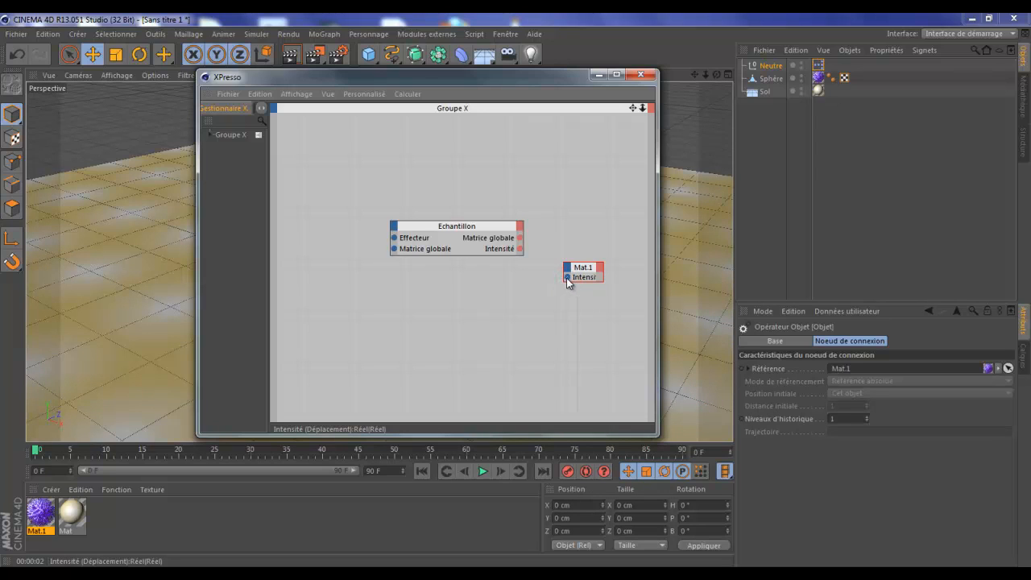
{"action": "left_click_drag", "start_coordinate": [566, 278], "coordinate": [518, 247]}
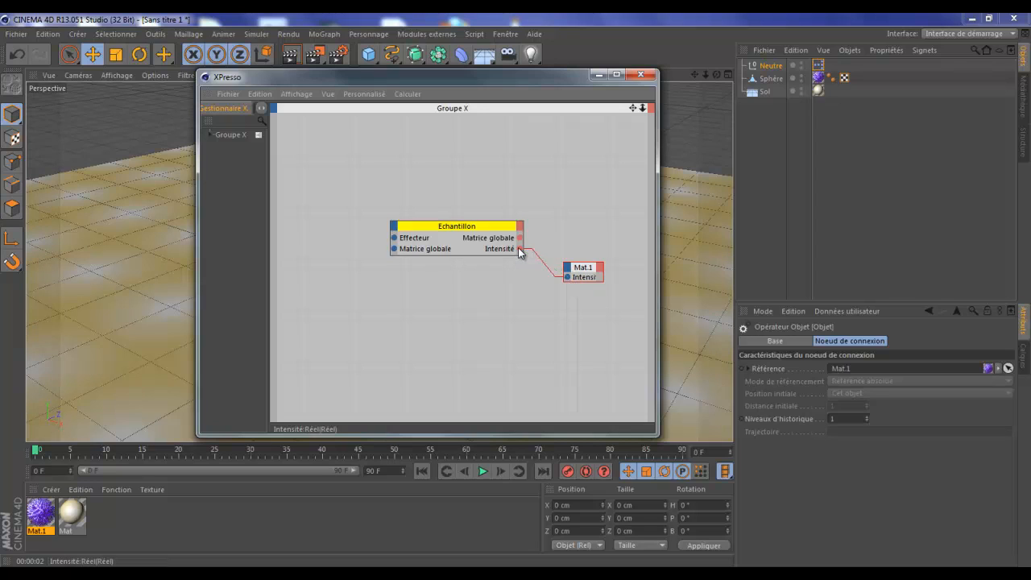
Add a general XPresso Résultat node, connect it to Echantillon's Intensité output, and close the XPresso editor
{"action": "right_click", "coordinate": [577, 164]}
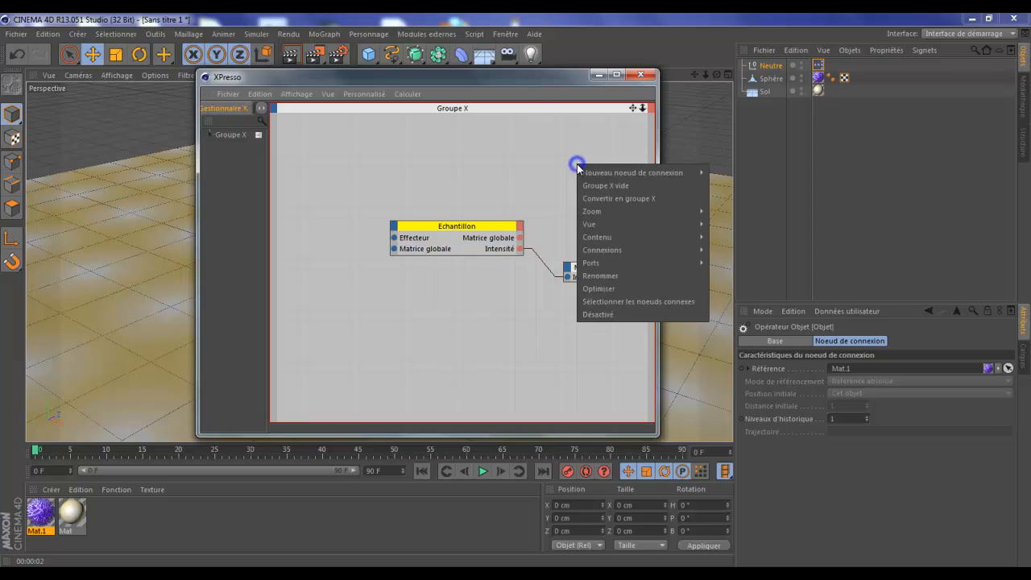
{"action": "mouse_move", "coordinate": [654, 177]}
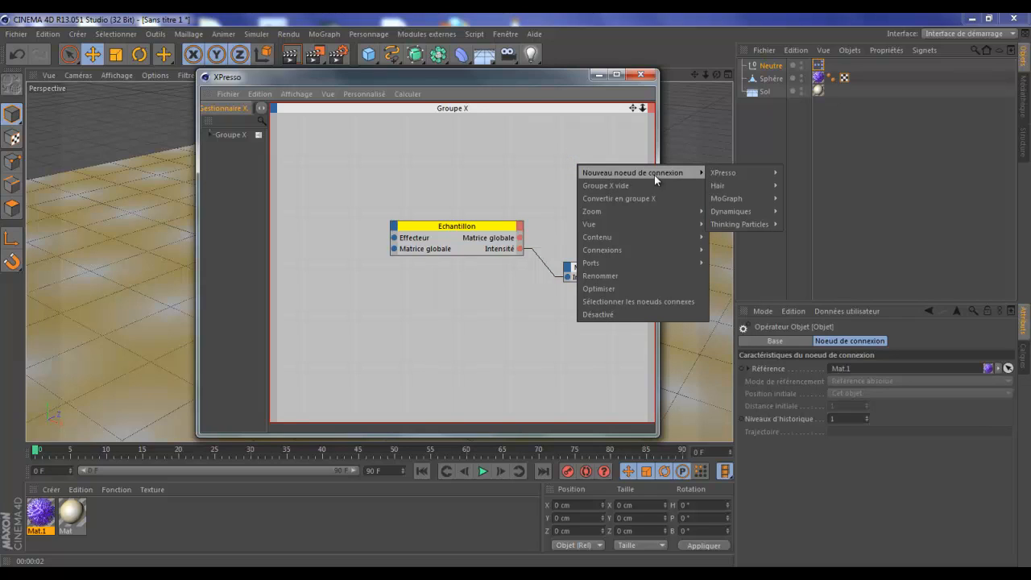
{"action": "mouse_move", "coordinate": [735, 174]}
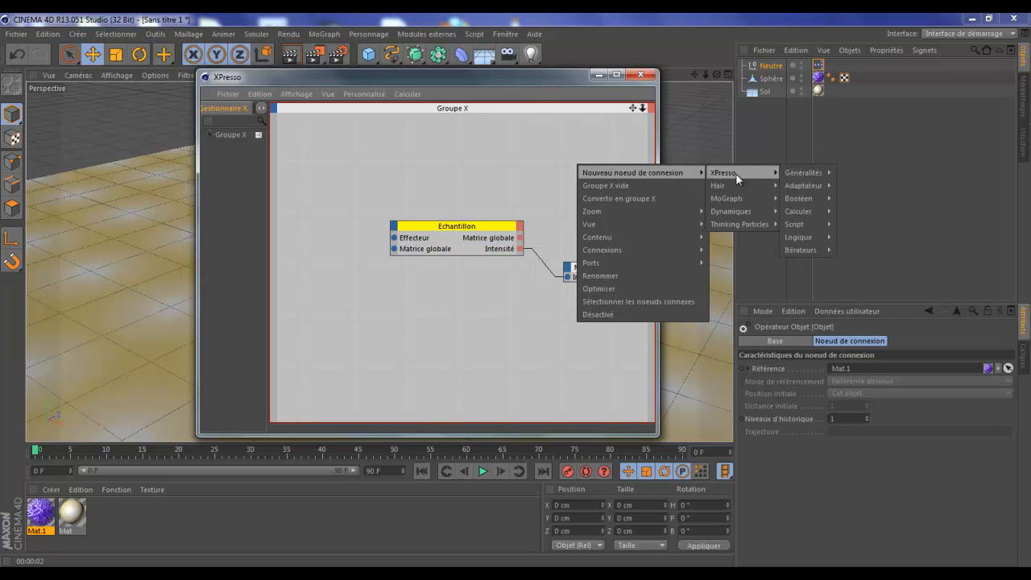
{"action": "mouse_move", "coordinate": [824, 174]}
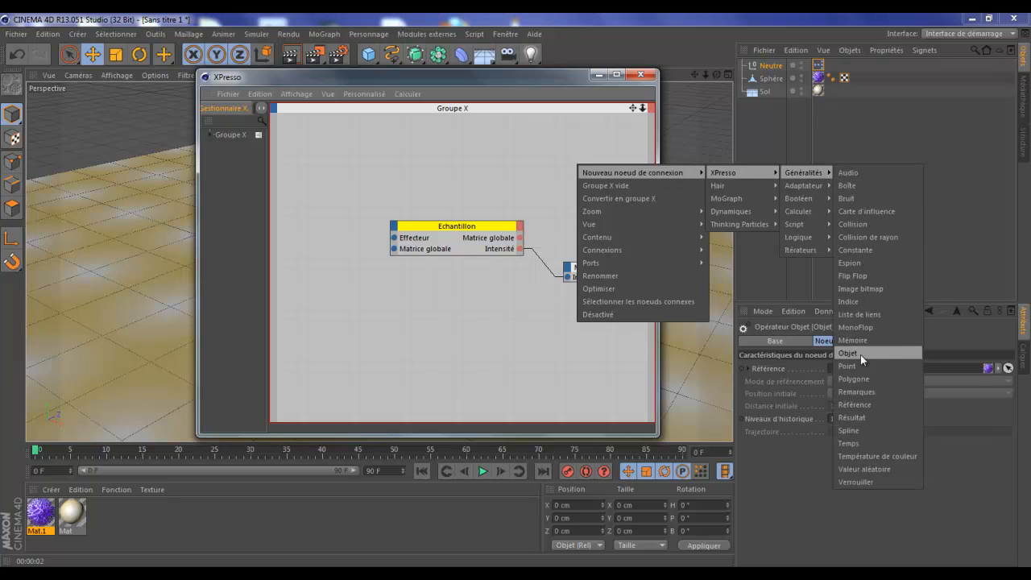
{"action": "left_click", "coordinate": [858, 419]}
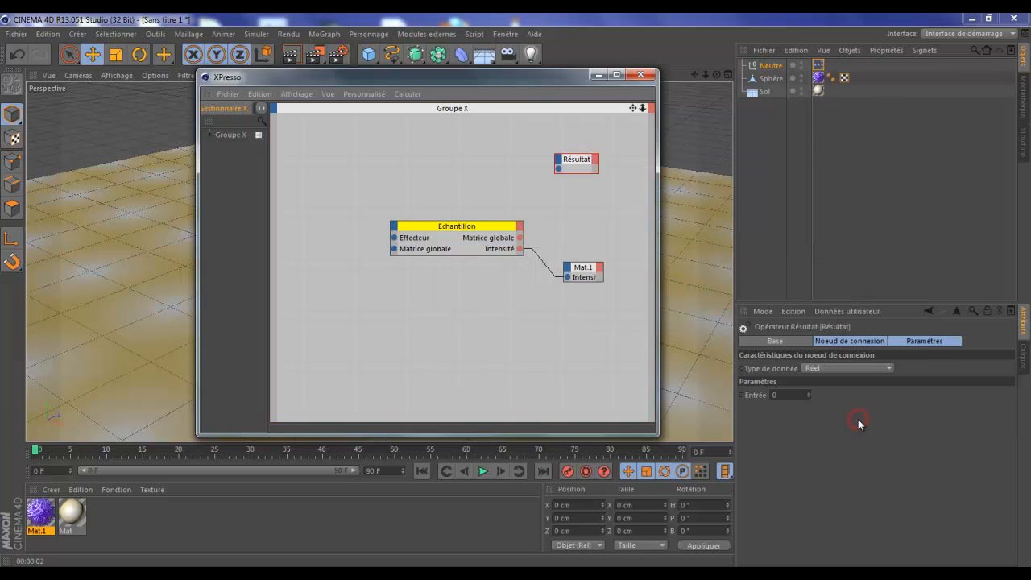
{"action": "left_click_drag", "start_coordinate": [583, 162], "coordinate": [597, 193]}
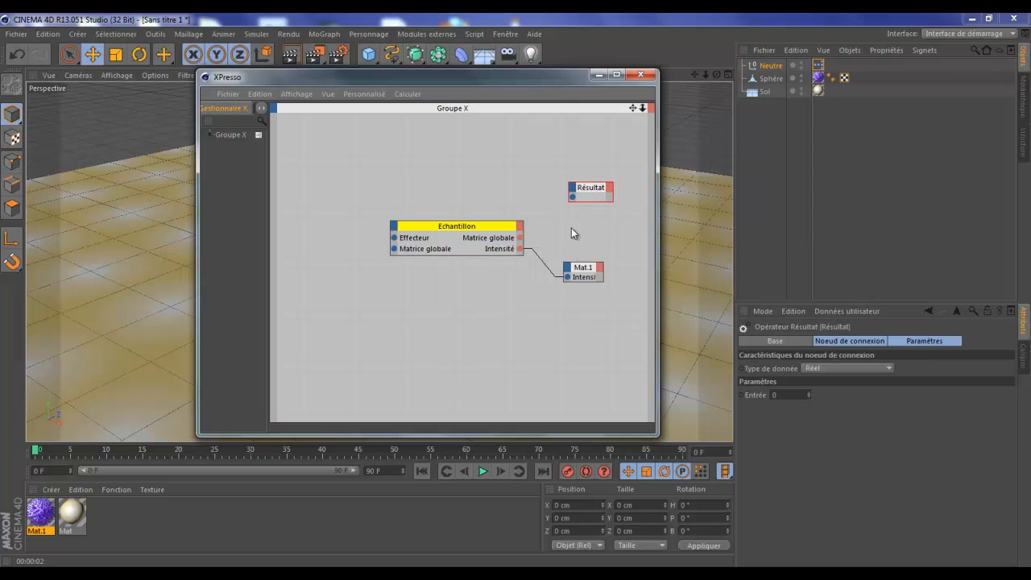
{"action": "left_click_drag", "start_coordinate": [574, 200], "coordinate": [523, 249]}
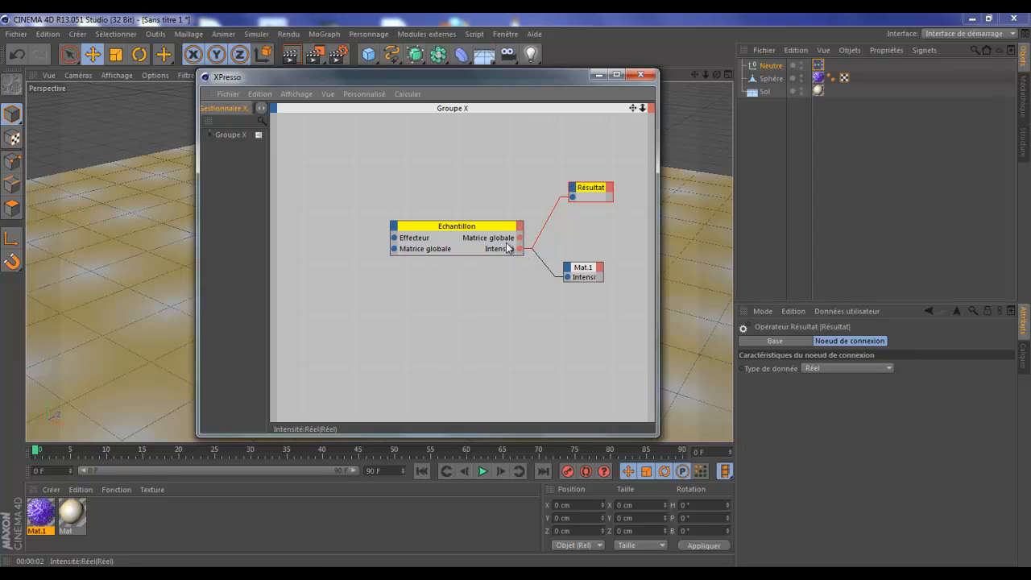
{"action": "left_click", "coordinate": [457, 232]}
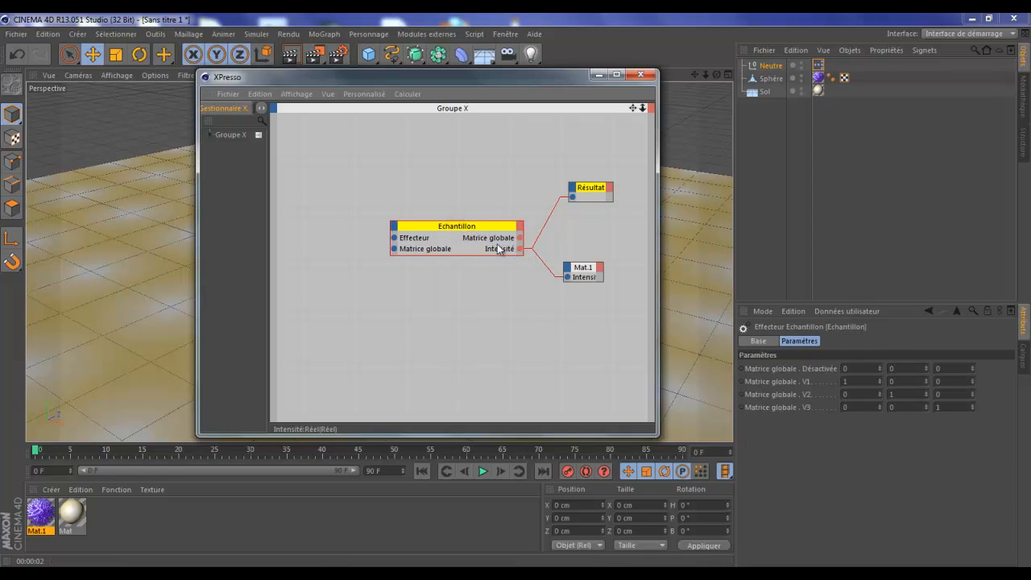
{"action": "left_click", "coordinate": [642, 75]}
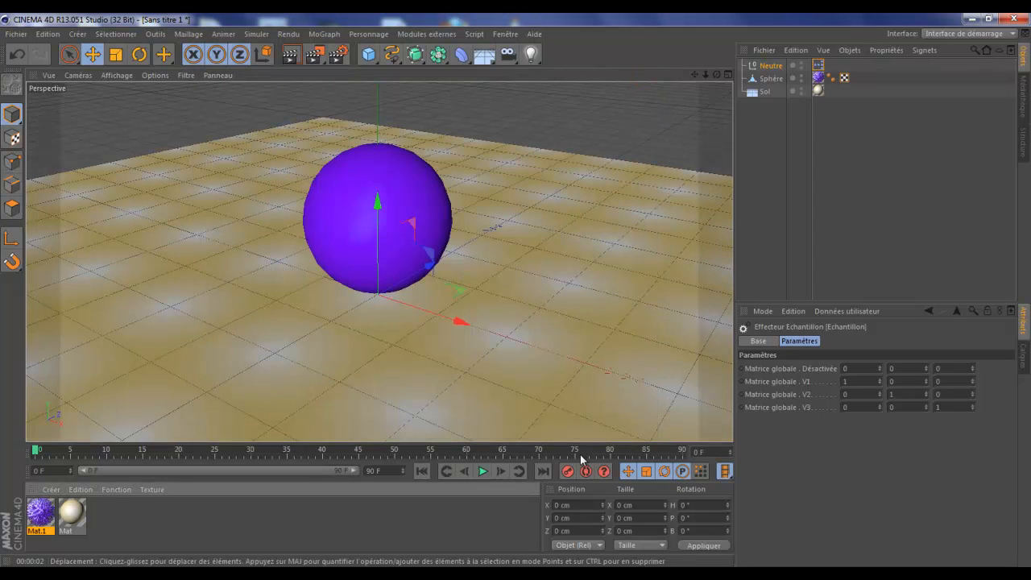
Play the animation briefly to check it, stop it, and return to the first frame
{"action": "left_click", "coordinate": [484, 472]}
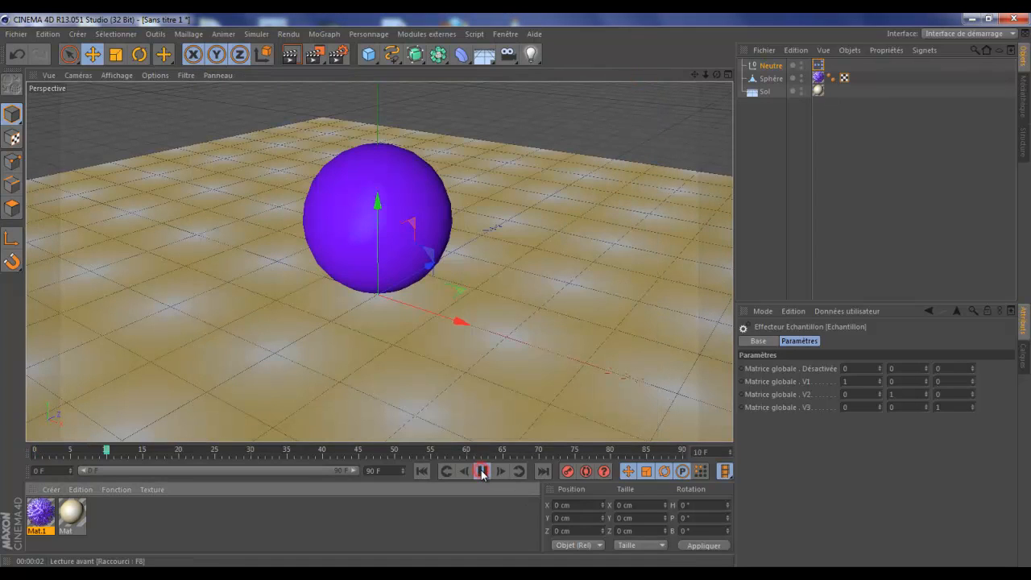
{"action": "left_click", "coordinate": [483, 472]}
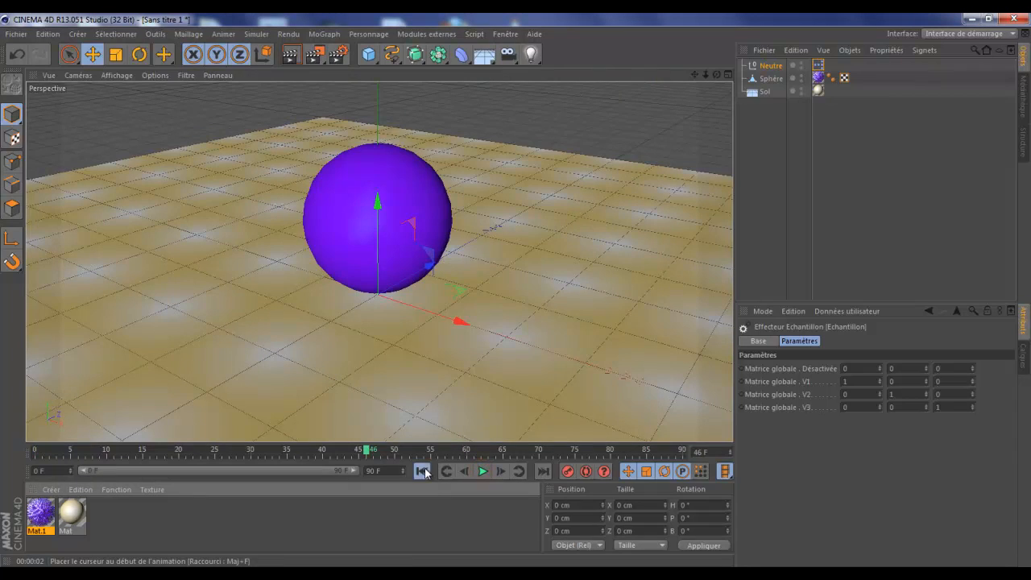
{"action": "left_click", "coordinate": [421, 472]}
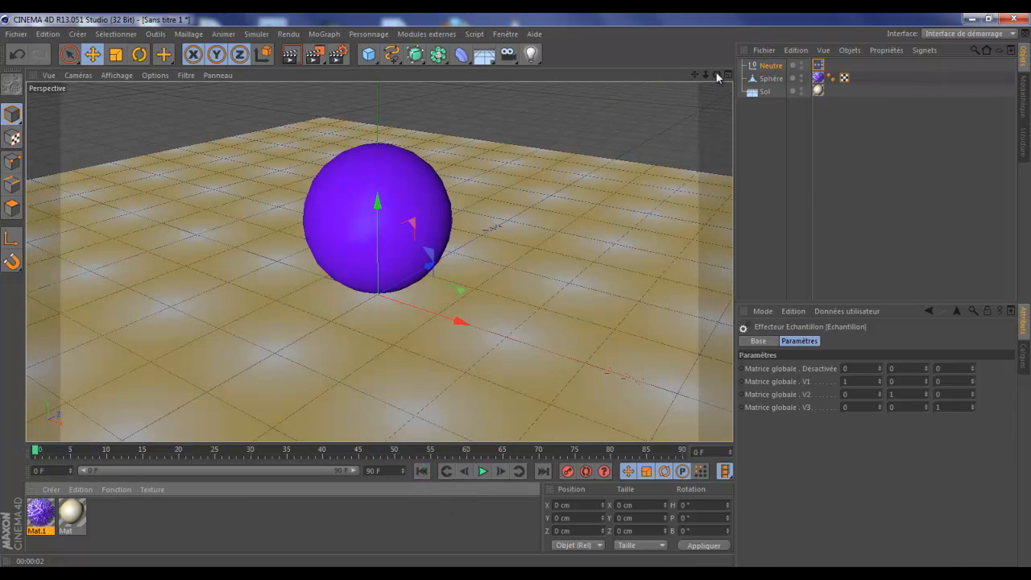
Render the view from two different camera angles to check the displaced violet sphere
{"action": "left_click_drag", "start_coordinate": [716, 75], "coordinate": [515, 287]}
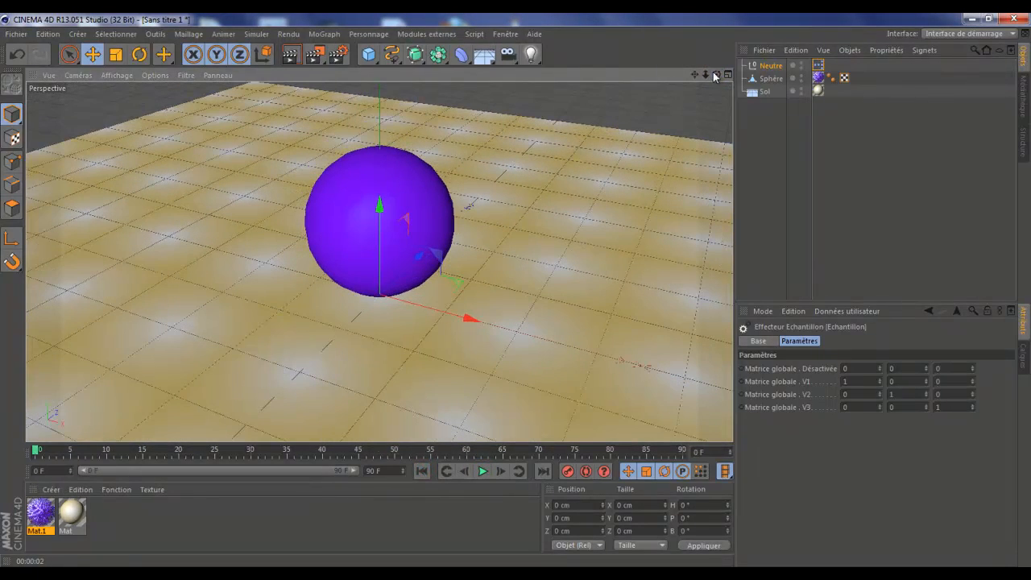
{"action": "left_click_drag", "start_coordinate": [694, 75], "coordinate": [513, 290]}
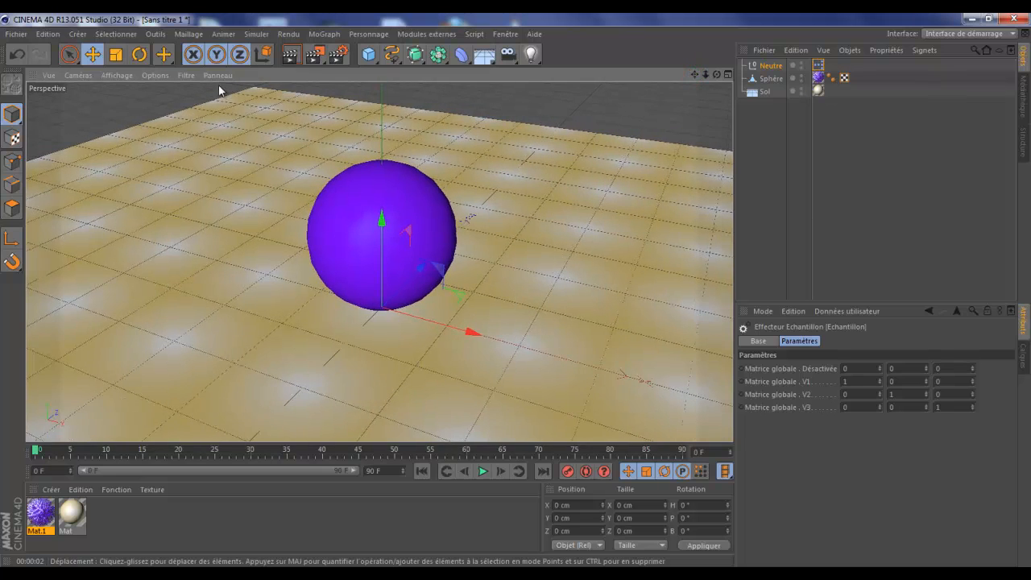
{"action": "left_click", "coordinate": [291, 54]}
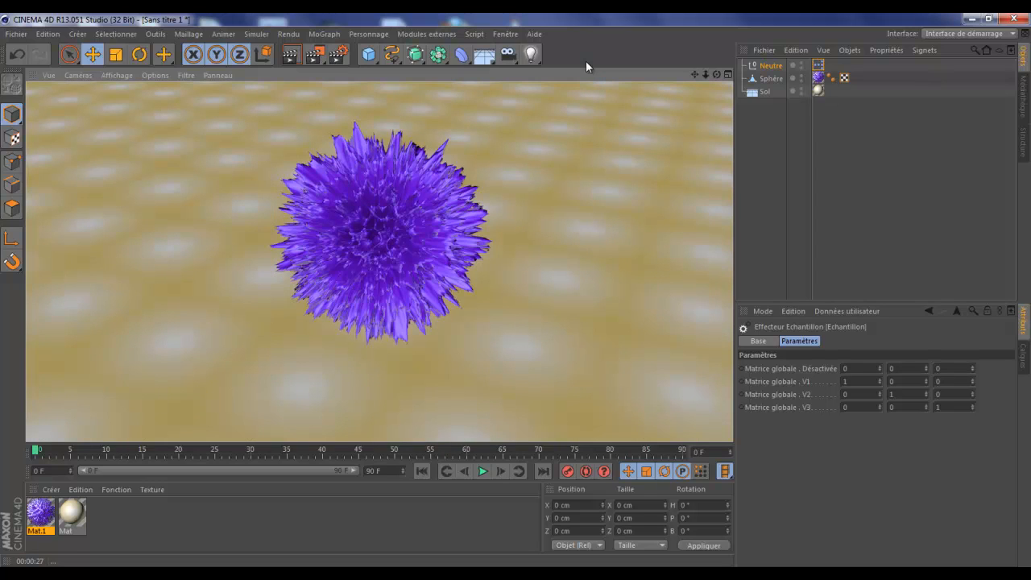
{"action": "left_click", "coordinate": [716, 74]}
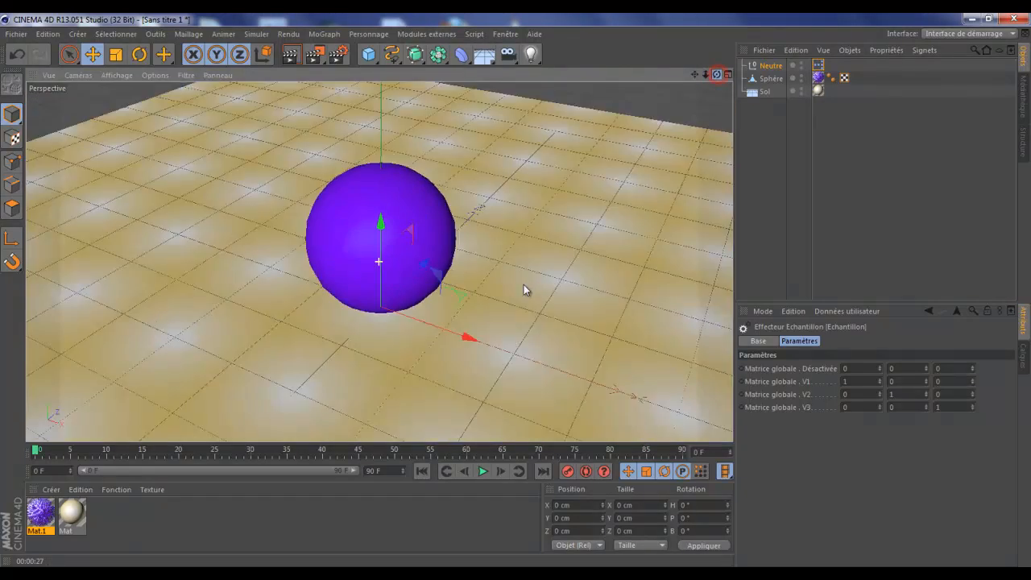
{"action": "left_click_drag", "start_coordinate": [524, 284], "coordinate": [516, 290]}
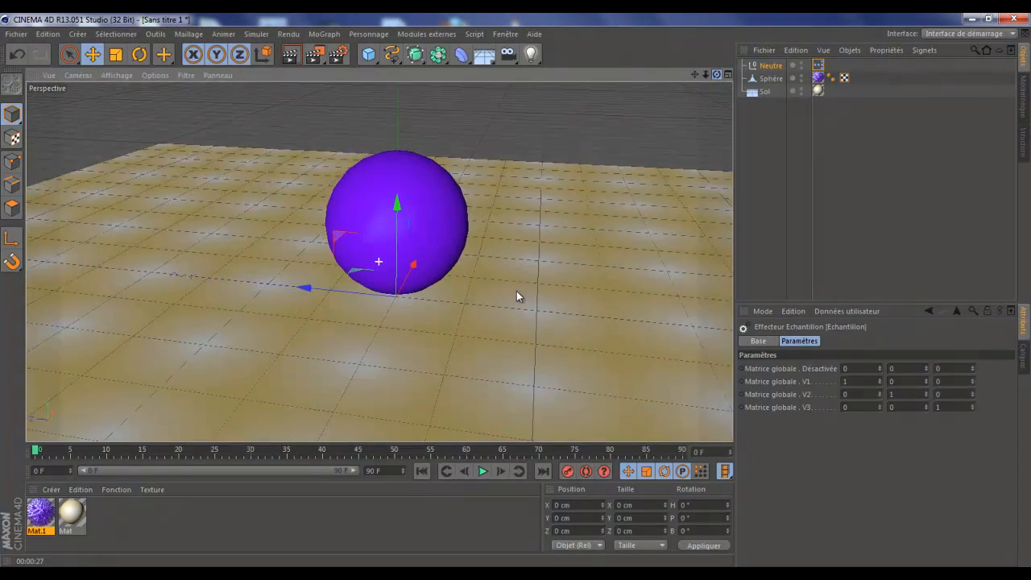
{"action": "left_click", "coordinate": [294, 58]}
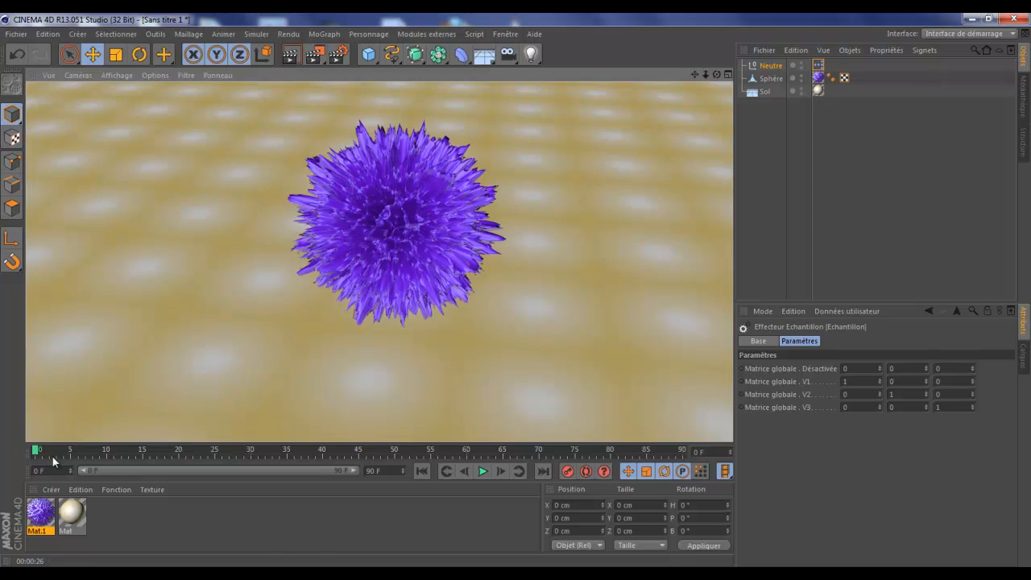
Clear the rendered preview and switch to the media player showing the reference xpresso video
{"action": "left_click", "coordinate": [261, 272]}
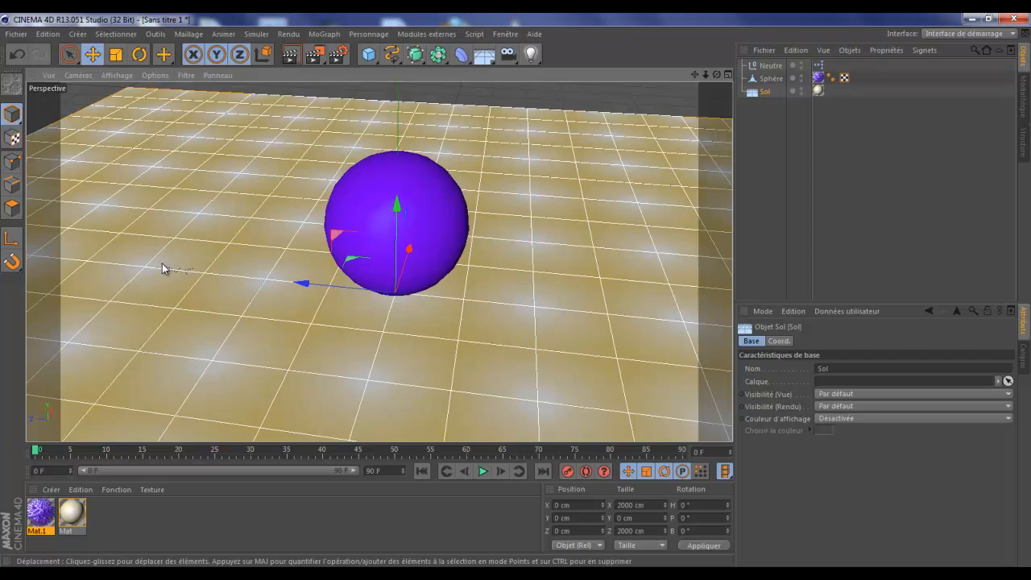
{"action": "left_click", "coordinate": [298, 573]}
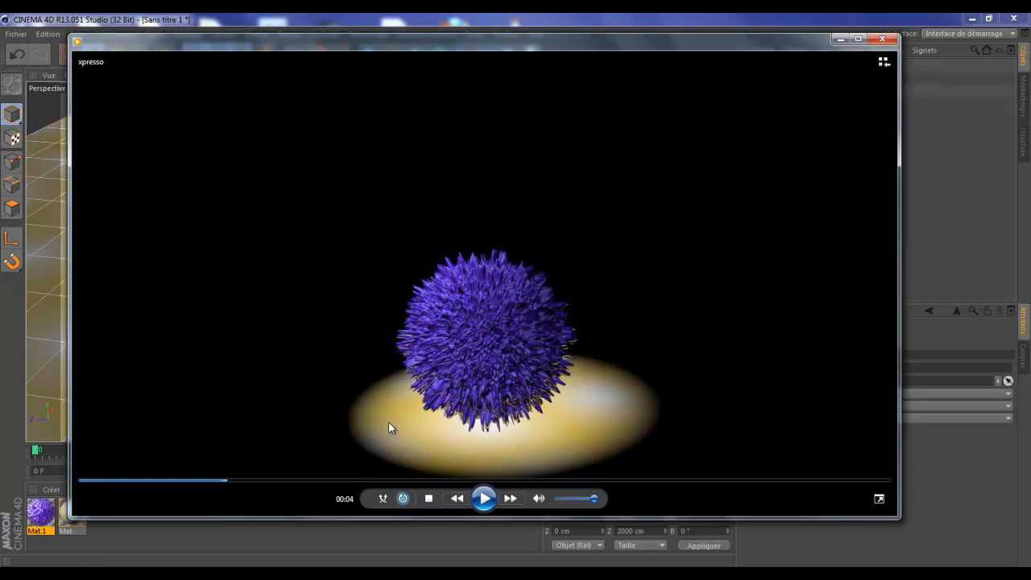
Replay the reference xpresso video from the beginning, pause it, and return to Cinema 4D
{"action": "left_click", "coordinate": [84, 486]}
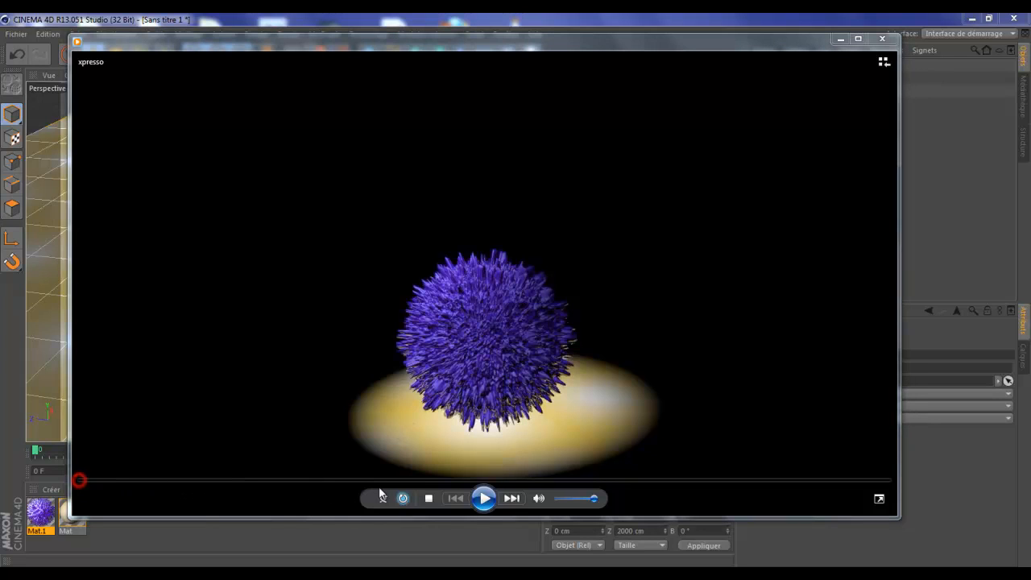
{"action": "left_click", "coordinate": [483, 497]}
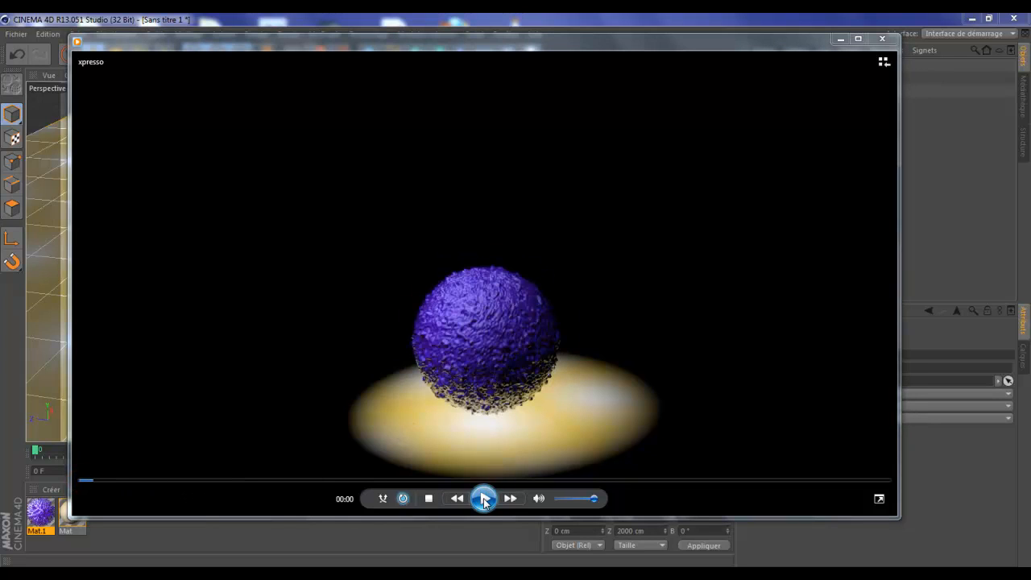
{"action": "left_click", "coordinate": [483, 499]}
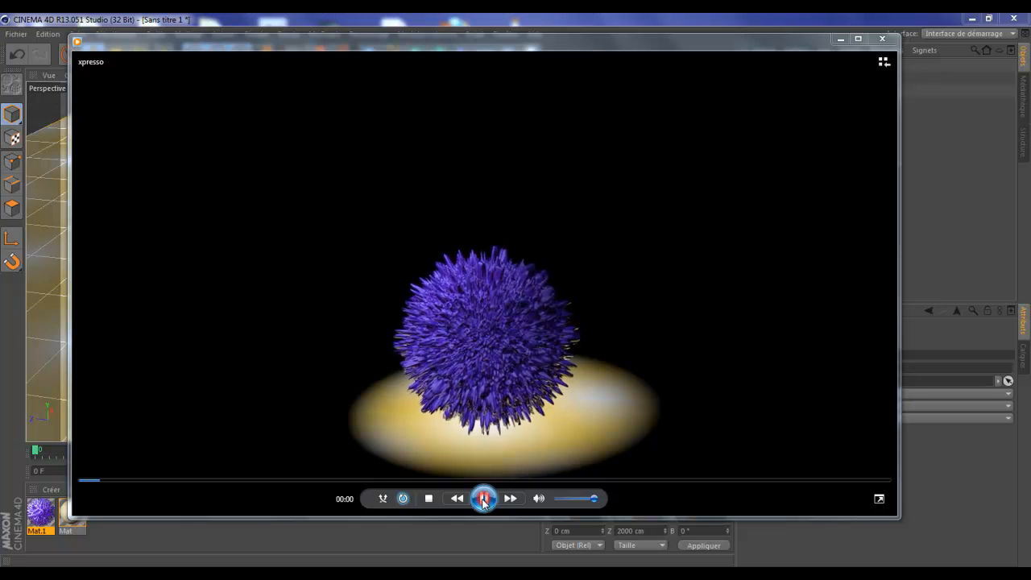
{"action": "left_click", "coordinate": [483, 499]}
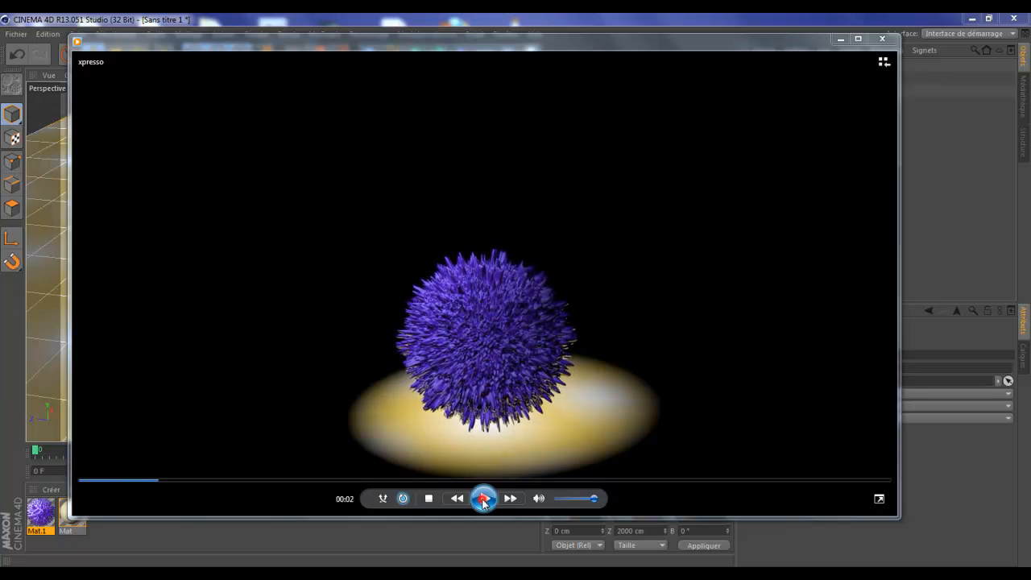
{"action": "left_click", "coordinate": [841, 42]}
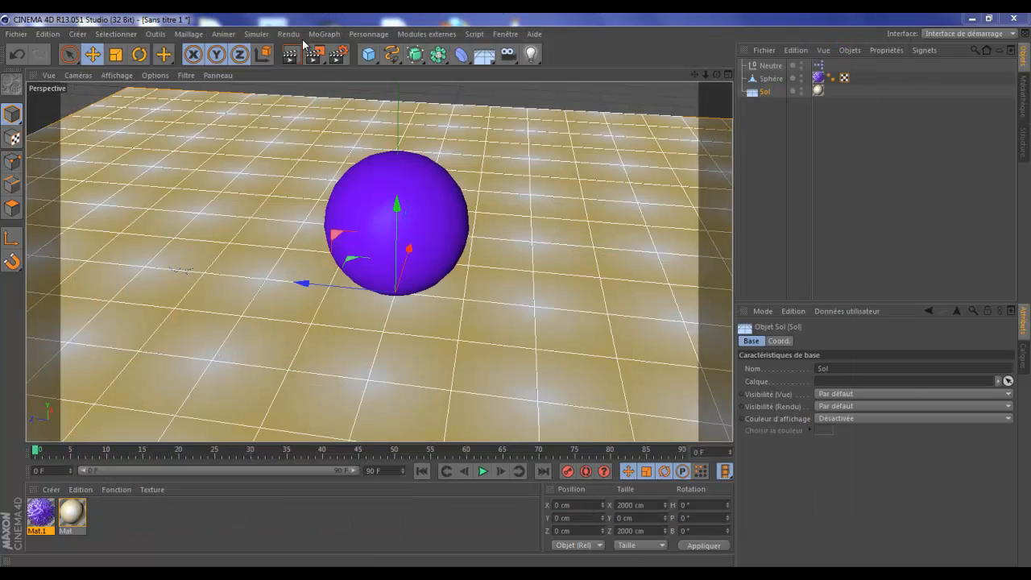
Add a MoGraph Audio effector (Effecteur Audio) to the scene
{"action": "left_click", "coordinate": [334, 34]}
{"action": "mouse_move", "coordinate": [335, 53]}
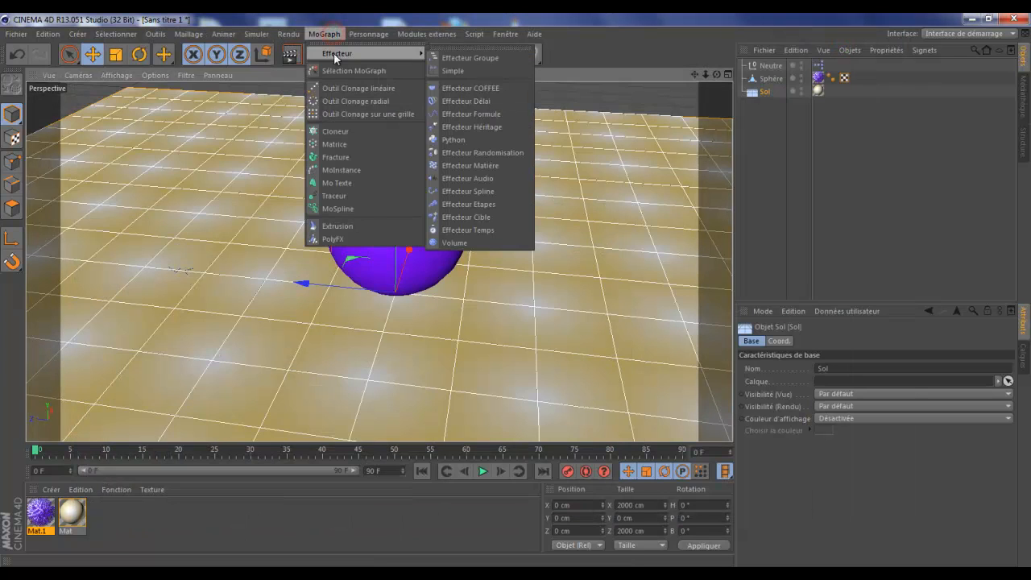
{"action": "left_click", "coordinate": [483, 178]}
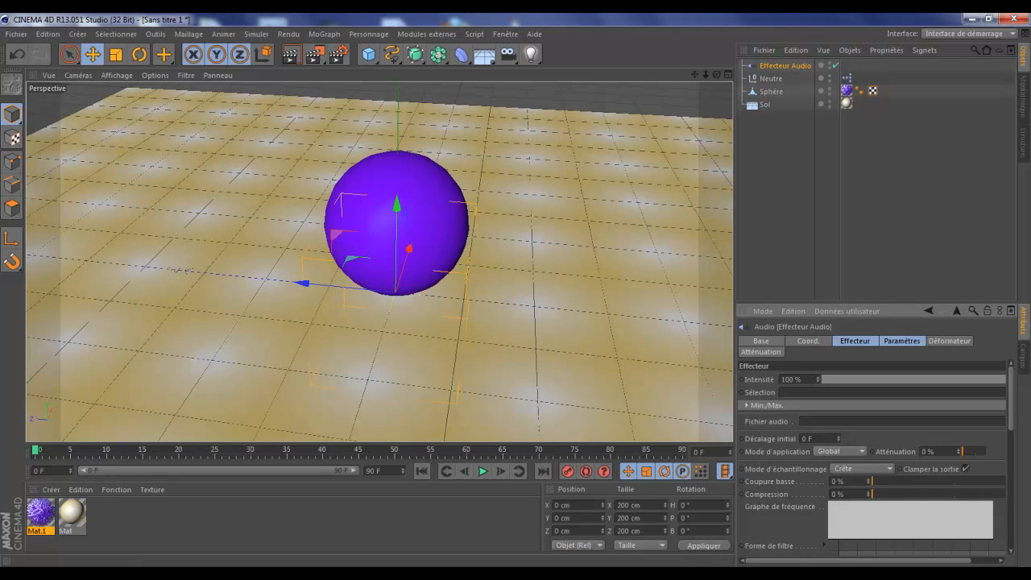
Load the WAV file "- Akon - Belly Dancer" from Musique > Non classé as the Audio effector's sound file
{"action": "left_click_drag", "start_coordinate": [814, 562], "coordinate": [844, 563]}
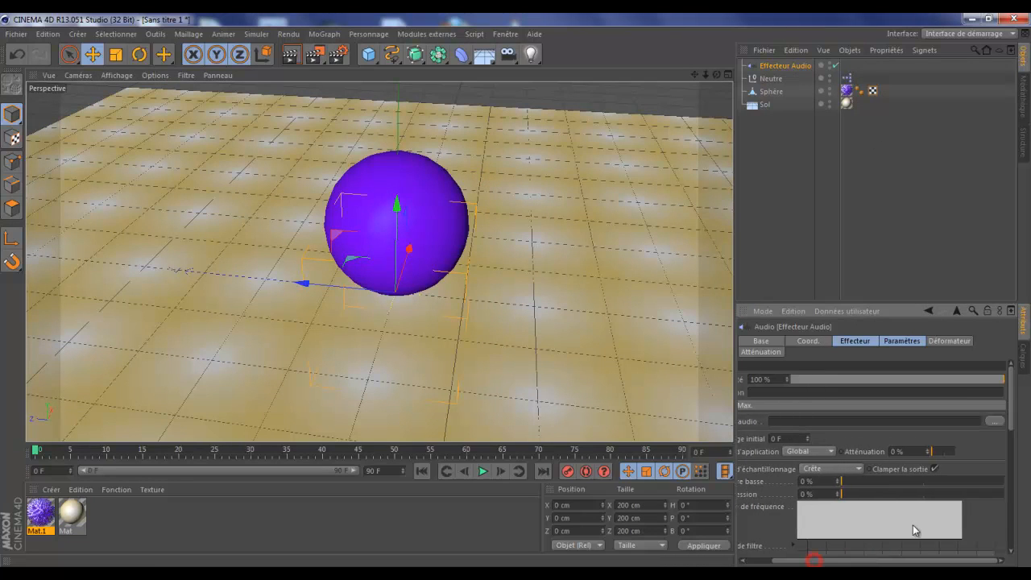
{"action": "left_click", "coordinate": [994, 421]}
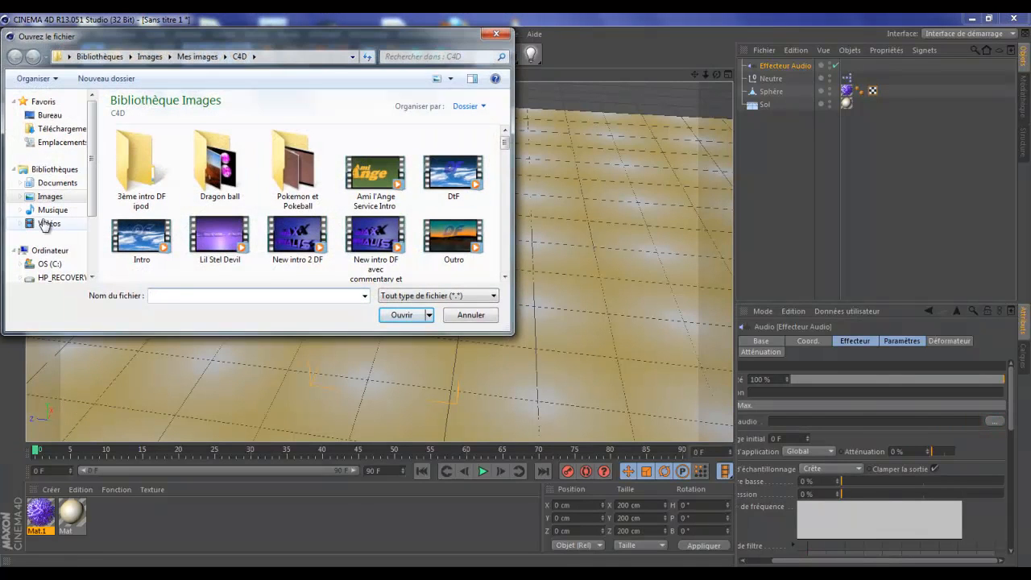
{"action": "left_click", "coordinate": [53, 209]}
{"action": "scroll", "coordinate": [506, 167], "scroll_direction": "down", "scroll_amount": 3}
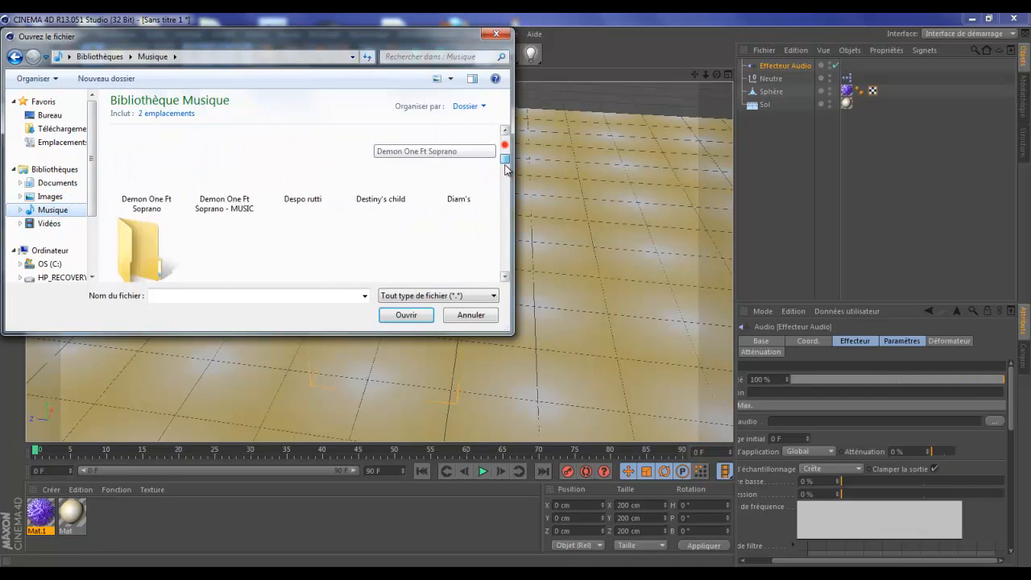
{"action": "left_click_drag", "start_coordinate": [506, 167], "coordinate": [507, 213]}
{"action": "double_click", "coordinate": [142, 242]}
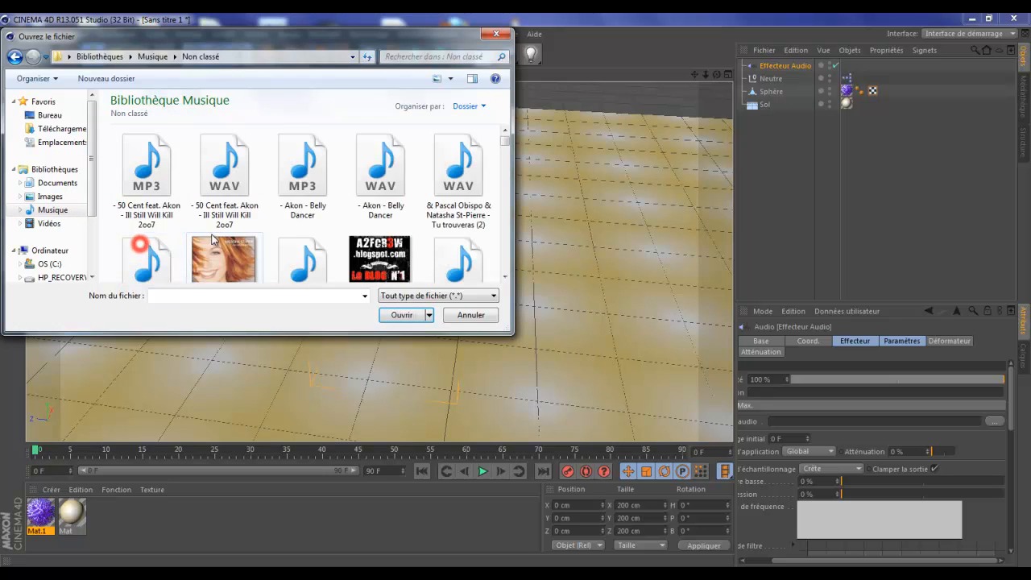
{"action": "left_click", "coordinate": [381, 179]}
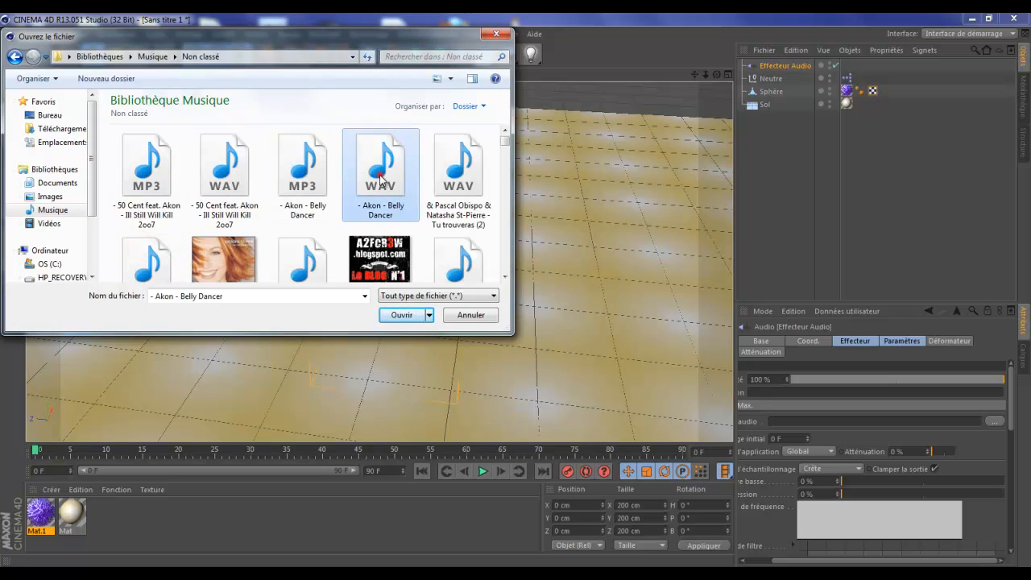
{"action": "left_click", "coordinate": [393, 315]}
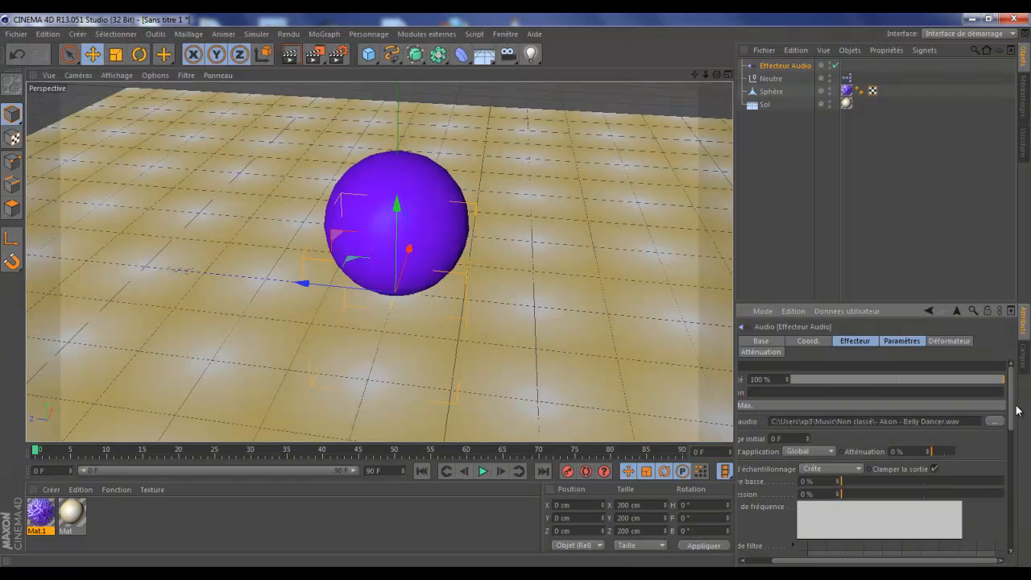
Play the animation to check the Audio effector's frequency graph, and return to the first frame
{"action": "left_click_drag", "start_coordinate": [1013, 389], "coordinate": [1029, 427]}
{"action": "scroll", "coordinate": [831, 435], "scroll_direction": "up", "scroll_amount": 3}
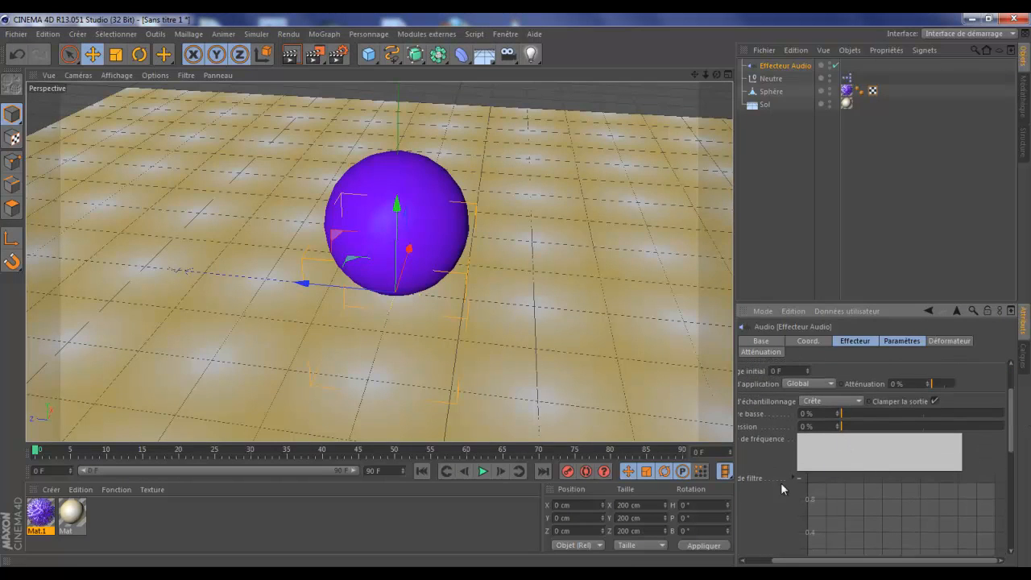
{"action": "left_click", "coordinate": [484, 472]}
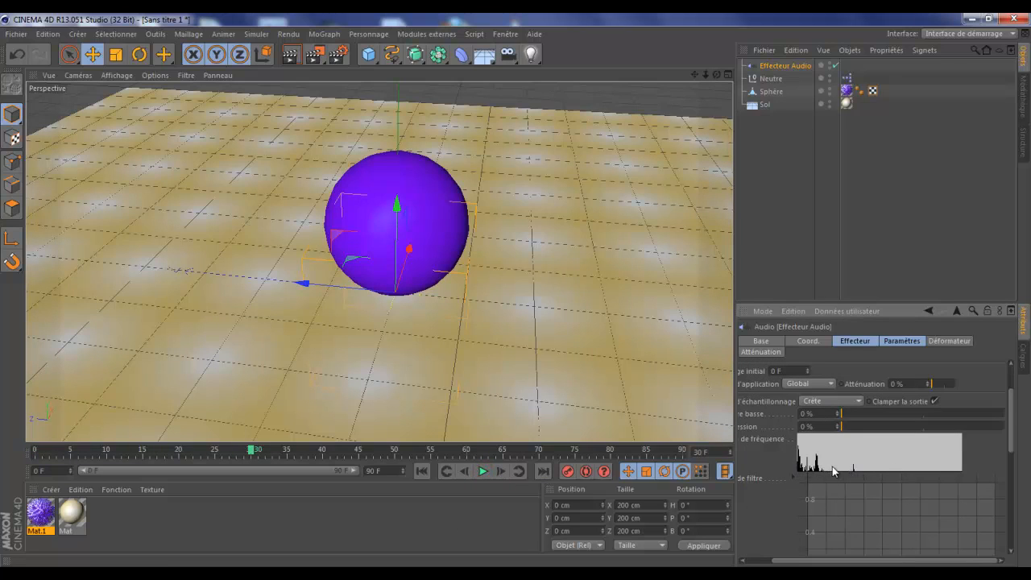
{"action": "left_click", "coordinate": [421, 471]}
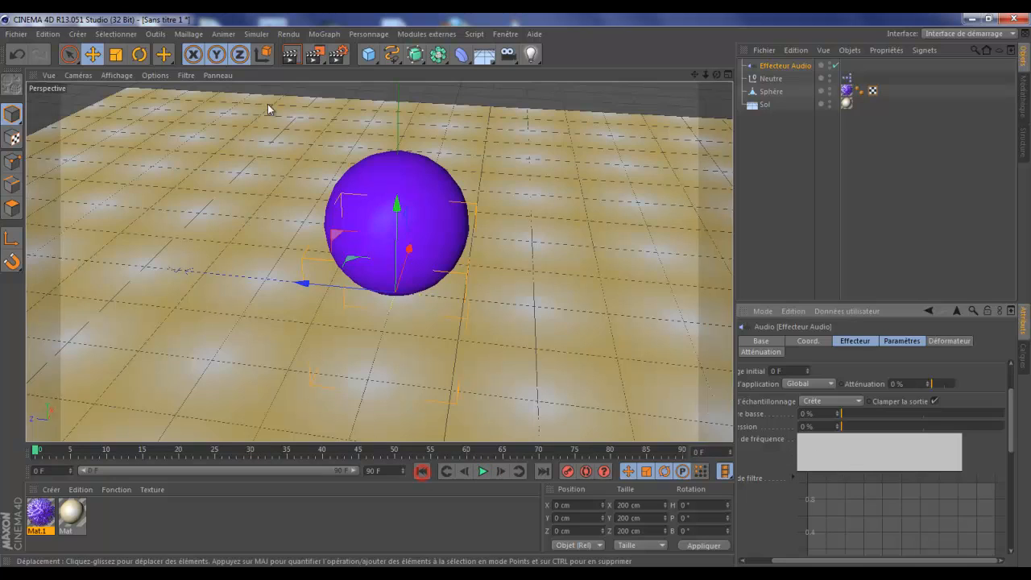
Render the view twice to check the sphere's displacement, clearing the preview each time
{"action": "left_click", "coordinate": [289, 56]}
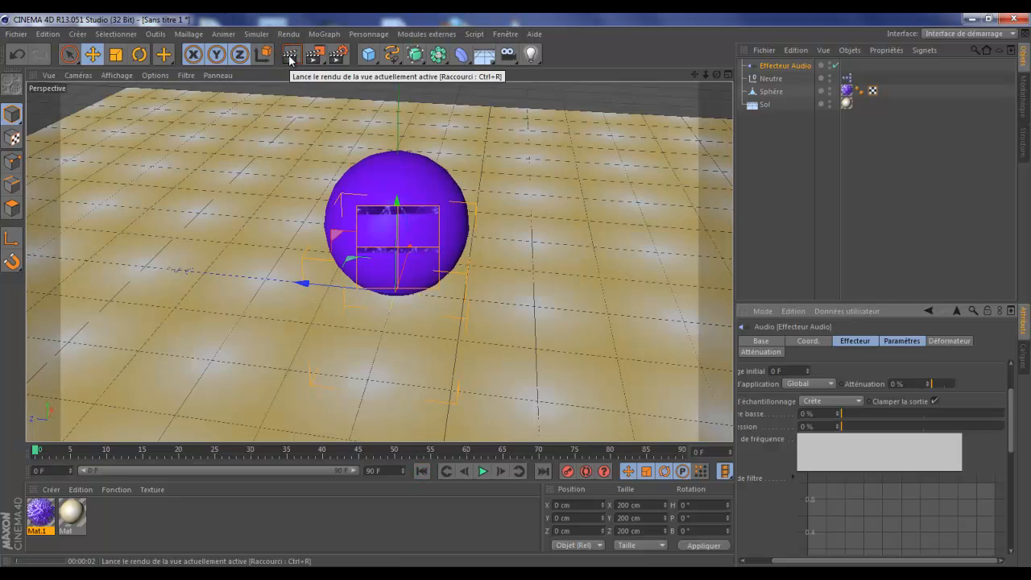
{"action": "left_click", "coordinate": [523, 212]}
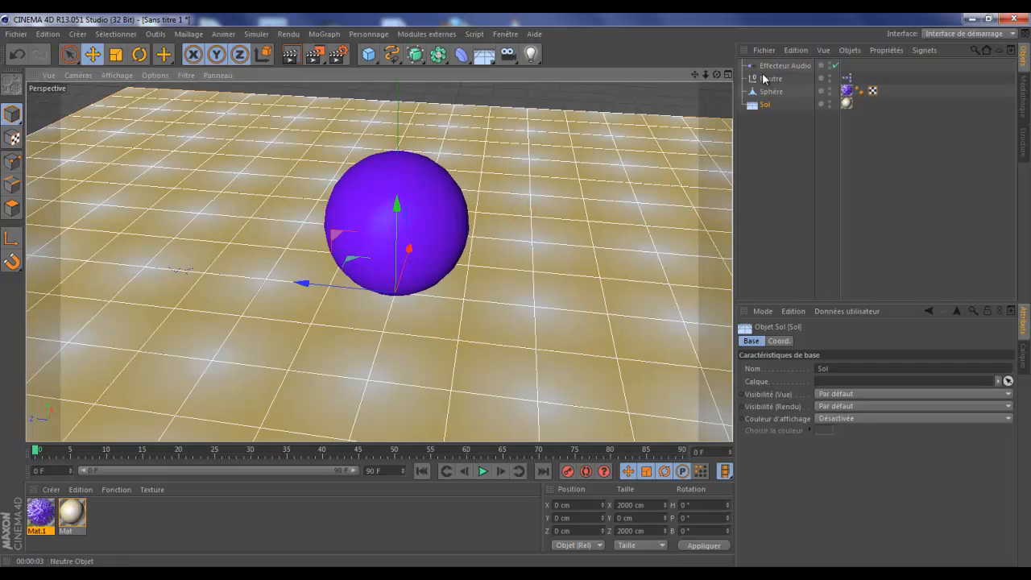
{"action": "left_click", "coordinate": [296, 59]}
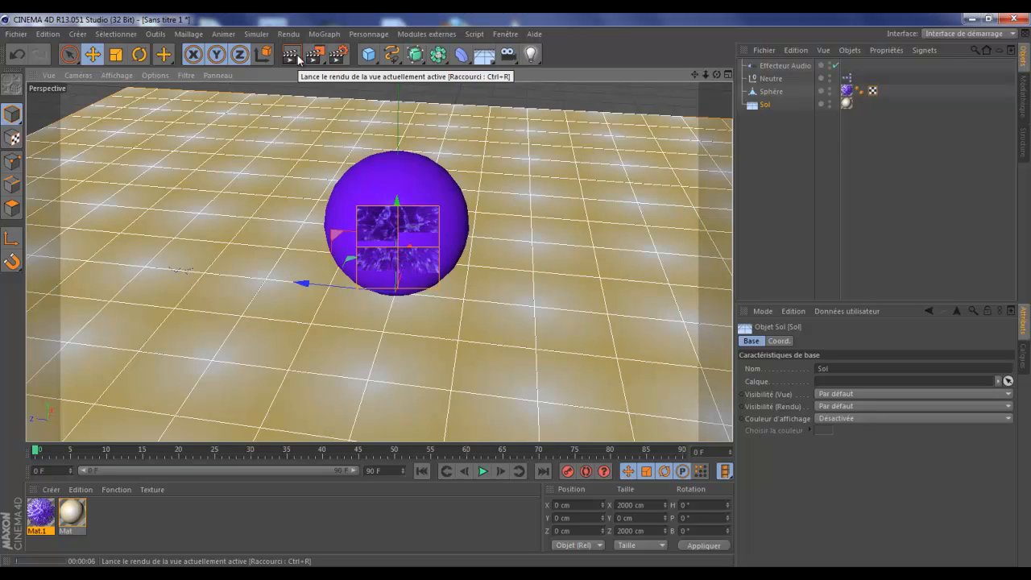
{"action": "left_click", "coordinate": [562, 152]}
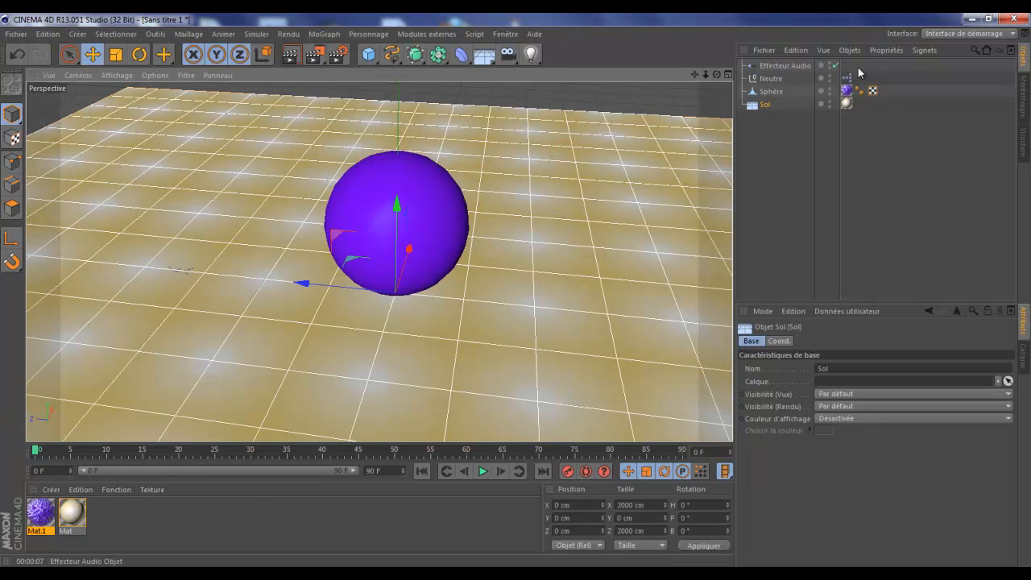
In the null's XPresso, add an Effecteur Audio node, connect its Objet output to Echantillon's Effecteur input, and close the editor
{"action": "double_click", "coordinate": [846, 77]}
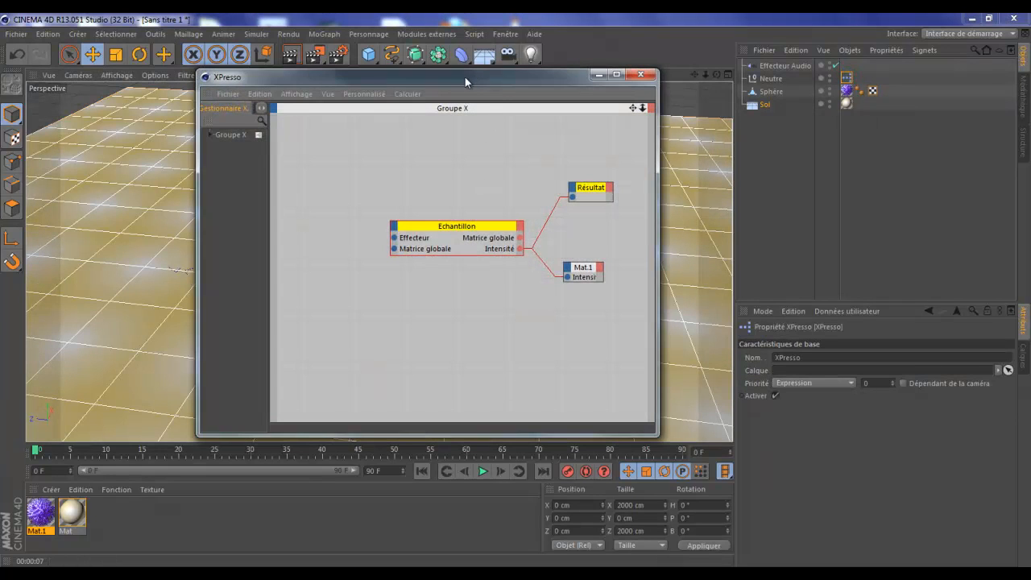
{"action": "left_click_drag", "start_coordinate": [464, 77], "coordinate": [534, 85]}
{"action": "left_click_drag", "start_coordinate": [778, 68], "coordinate": [441, 216]}
{"action": "left_click", "coordinate": [437, 207]}
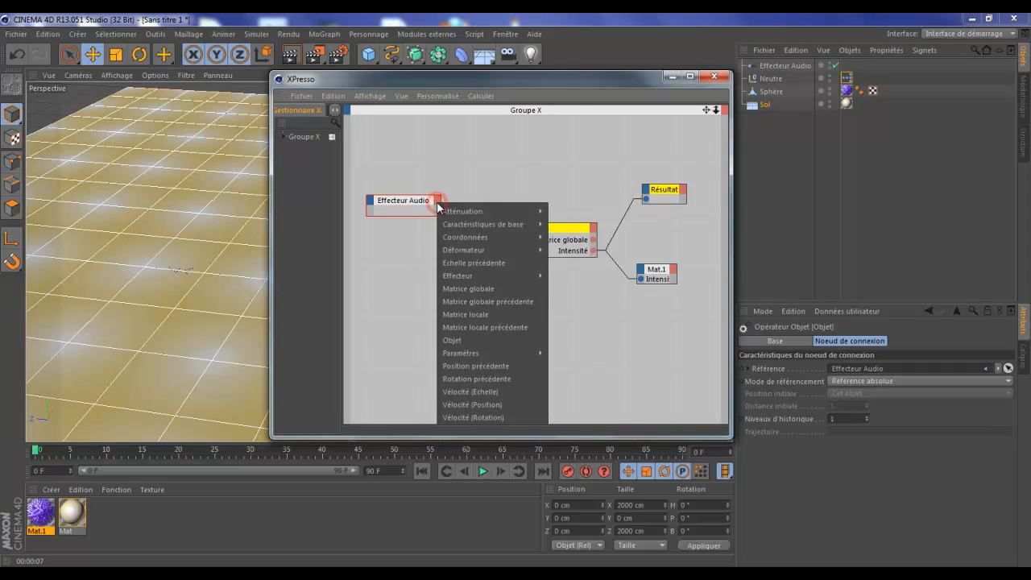
{"action": "left_click", "coordinate": [454, 341]}
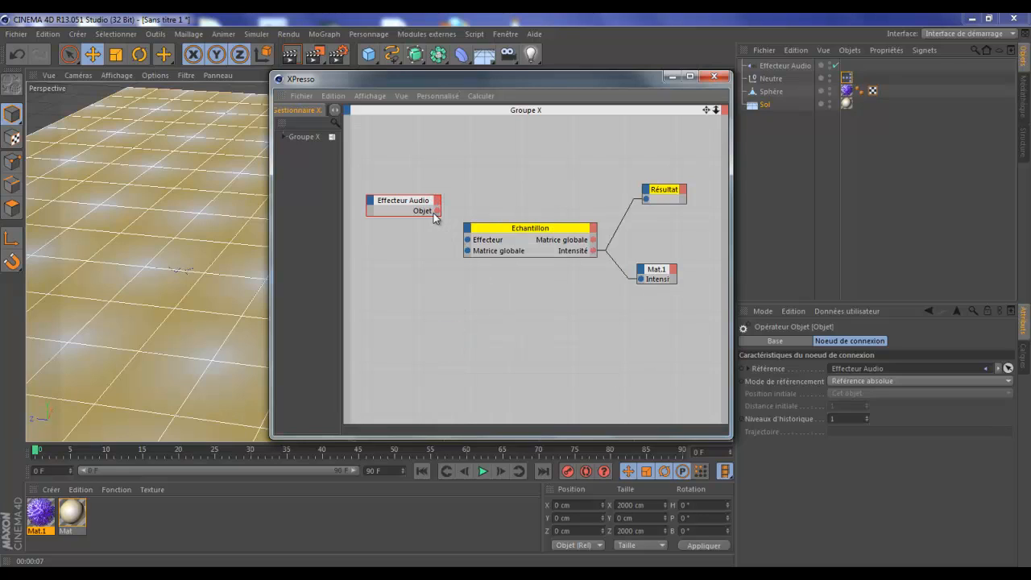
{"action": "left_click_drag", "start_coordinate": [437, 211], "coordinate": [468, 241]}
{"action": "left_click", "coordinate": [713, 78]}
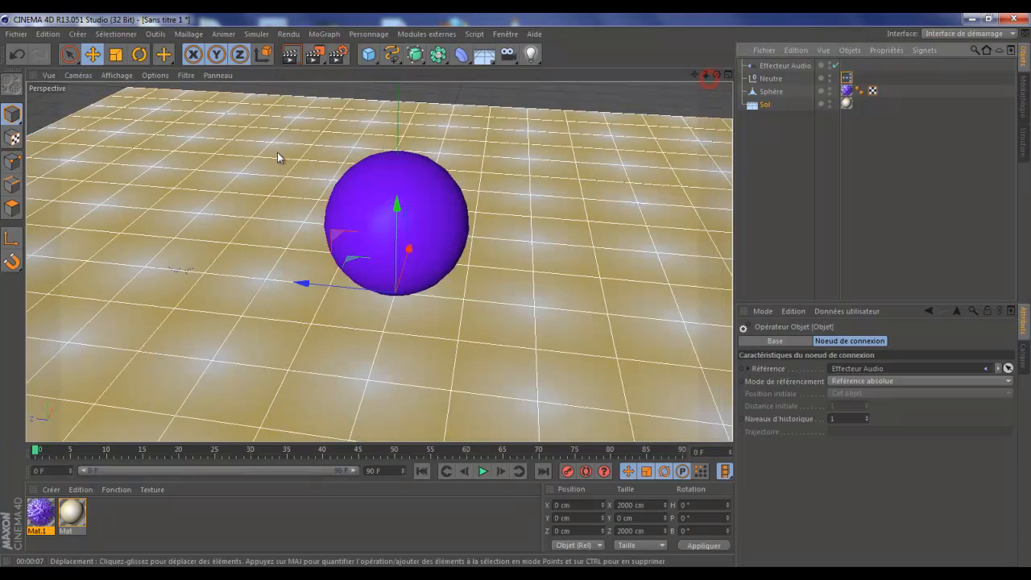
Test-render the view with the audio link in place, clear the preview, and select the Audio effector to review its settings
{"action": "left_click", "coordinate": [294, 54]}
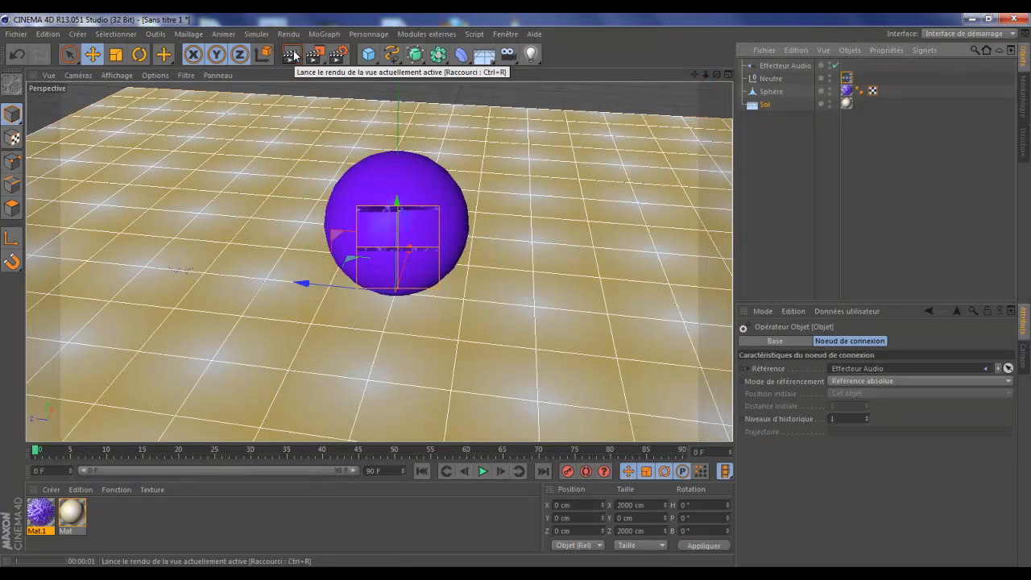
{"action": "left_click", "coordinate": [546, 183]}
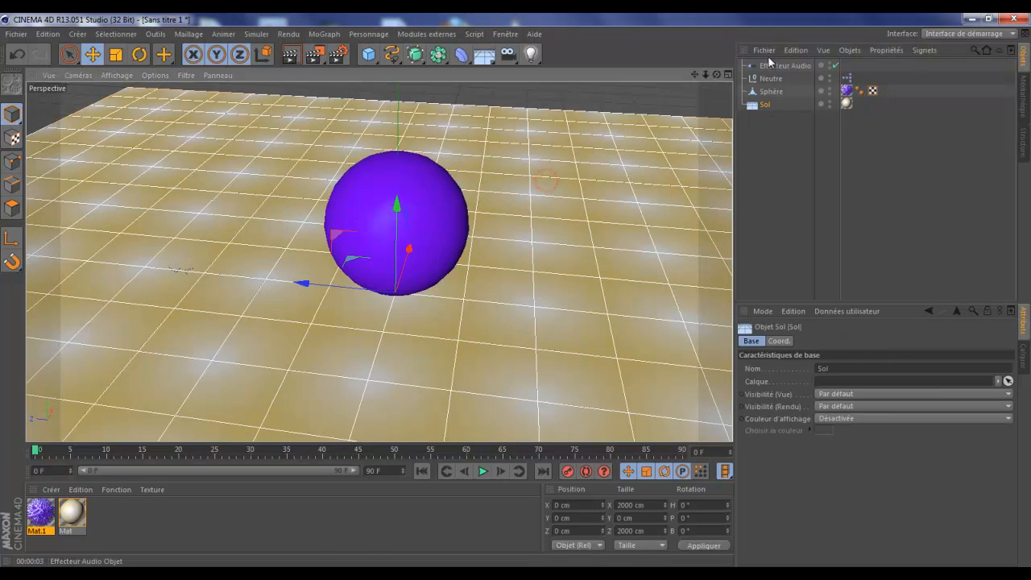
{"action": "left_click", "coordinate": [773, 66]}
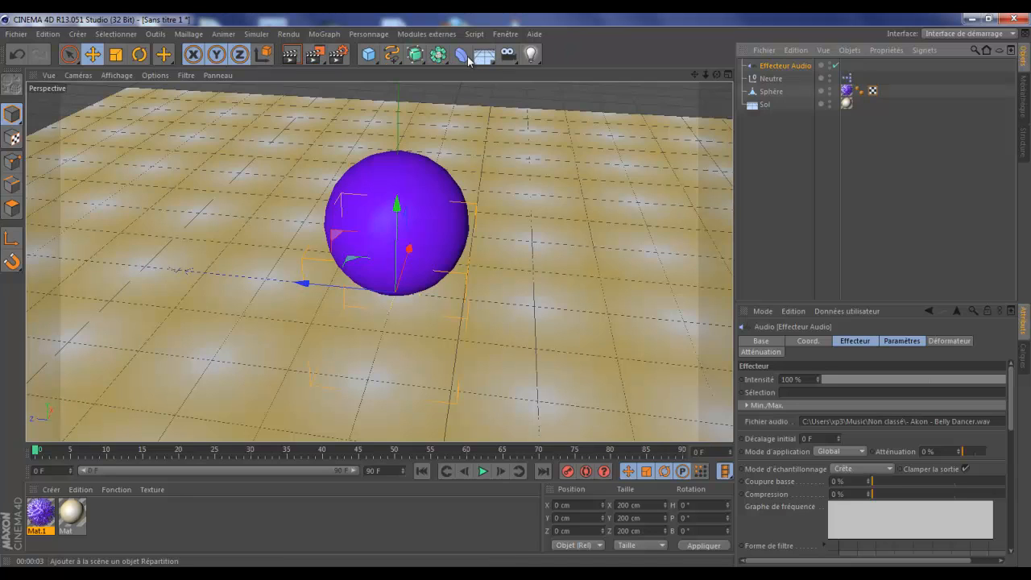
Add a spot light to the scene and compare with the lighting in the reference video
{"action": "left_click_drag", "start_coordinate": [531, 54], "coordinate": [516, 289]}
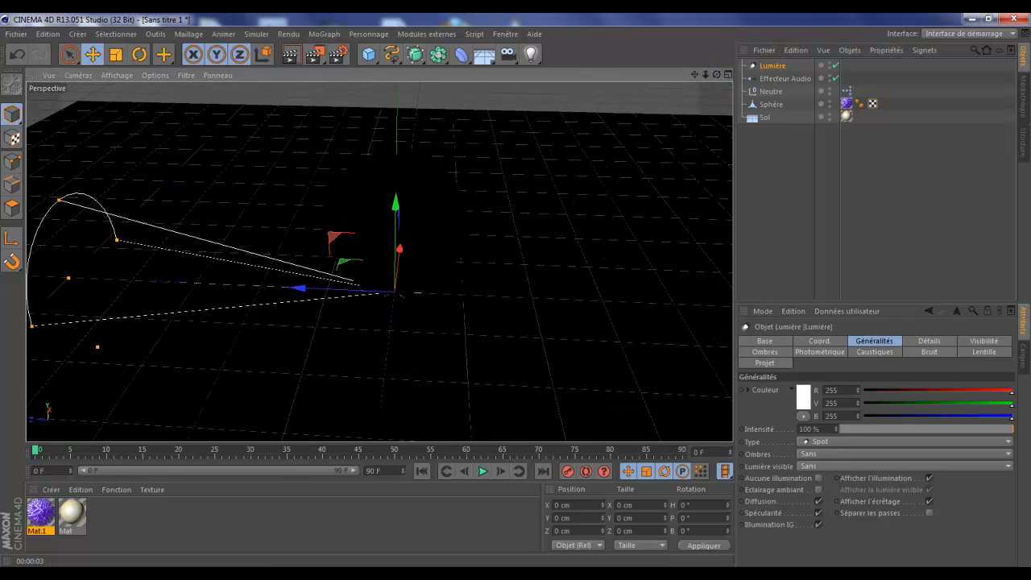
{"action": "left_click", "coordinate": [182, 573]}
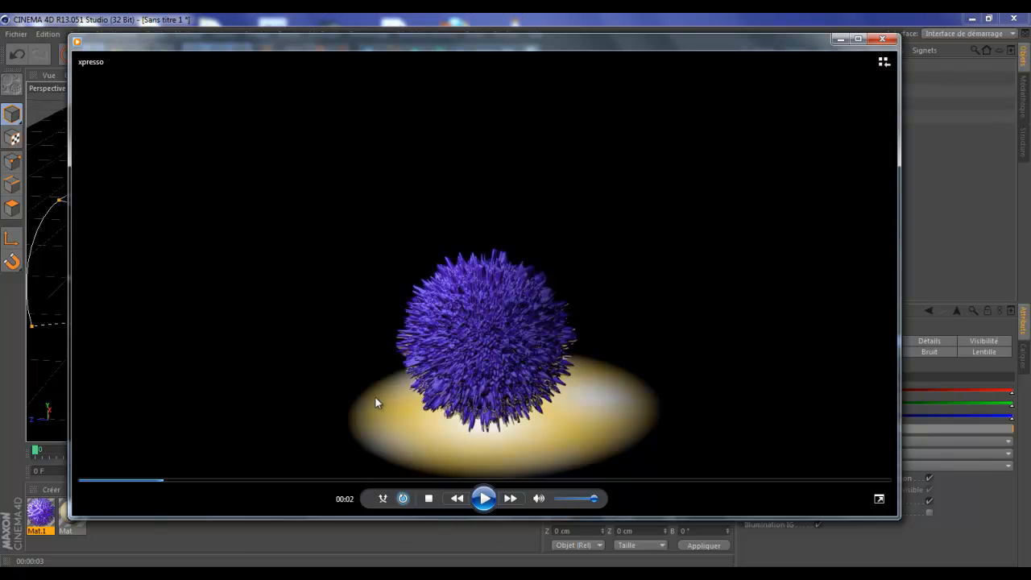
{"action": "left_click", "coordinate": [183, 573]}
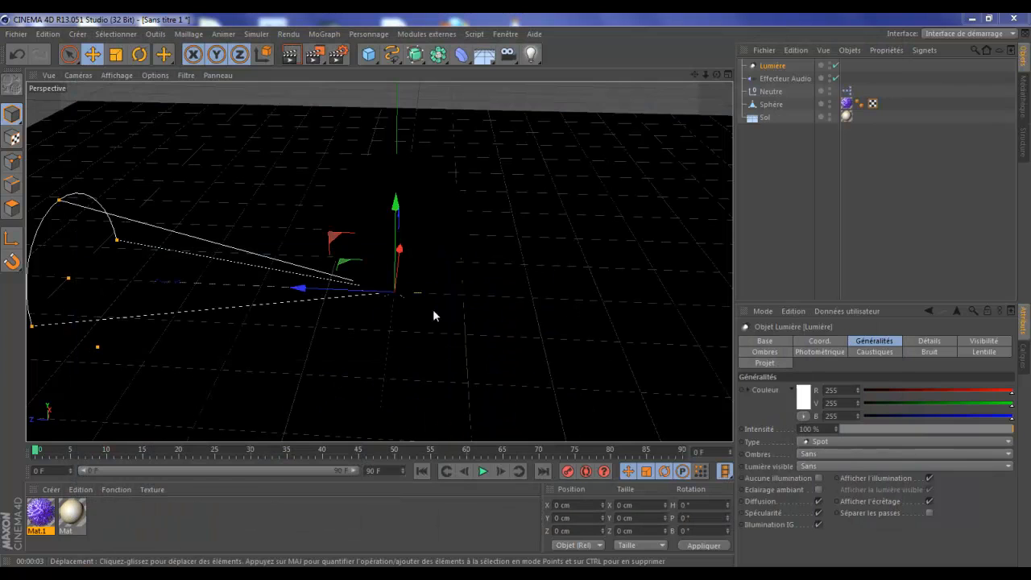
Move the spot light to about Y 375 cm and Z -647 cm, and tilt its pitch to about -25° towards the sphere
{"action": "left_click_drag", "start_coordinate": [394, 295], "coordinate": [516, 290]}
{"action": "scroll", "coordinate": [588, 270], "scroll_direction": "down", "scroll_amount": 3}
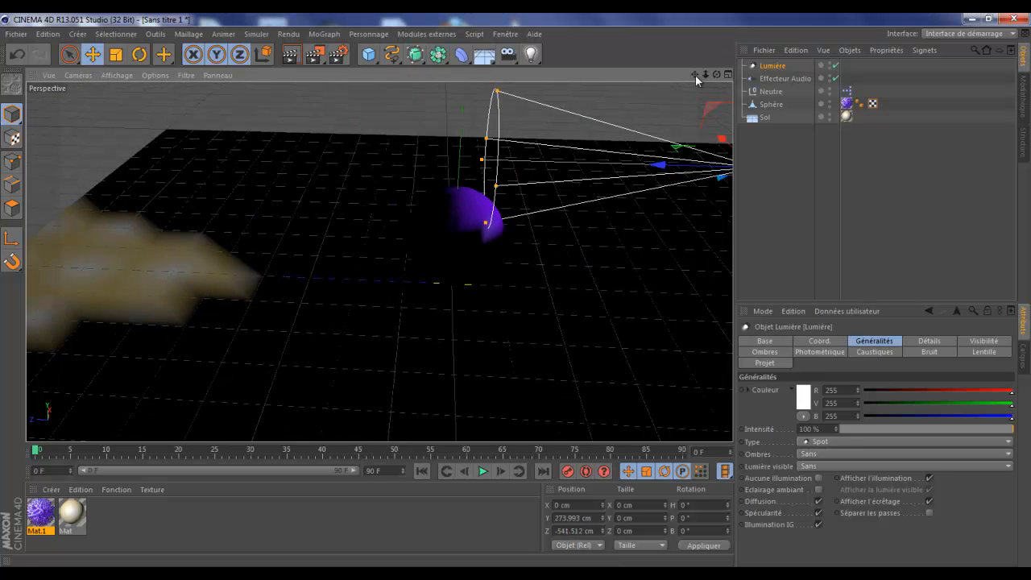
{"action": "left_click_drag", "start_coordinate": [698, 74], "coordinate": [515, 290]}
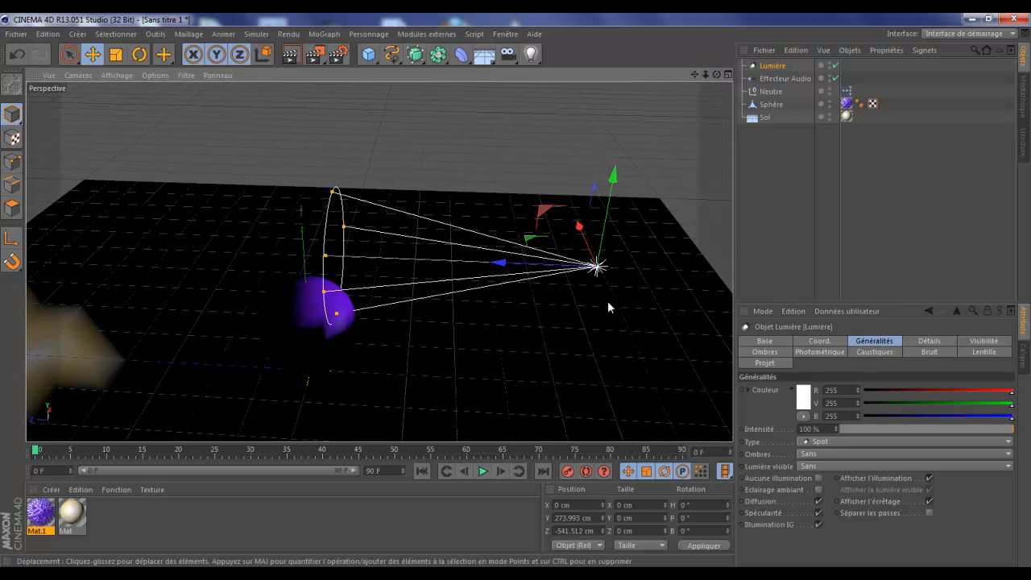
{"action": "left_click_drag", "start_coordinate": [609, 201], "coordinate": [618, 146]}
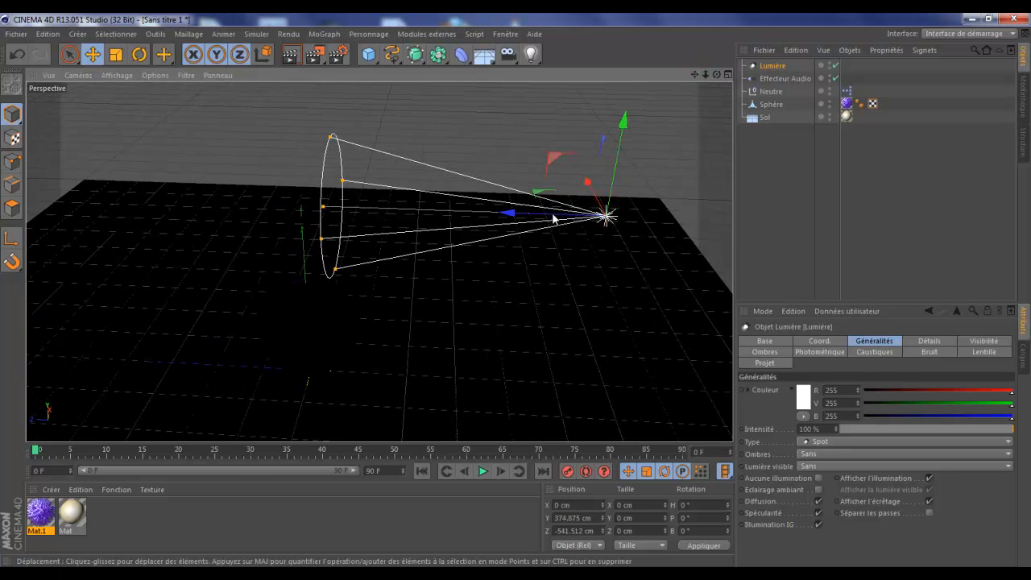
{"action": "left_click_drag", "start_coordinate": [552, 215], "coordinate": [625, 221]}
{"action": "left_click", "coordinate": [139, 54]}
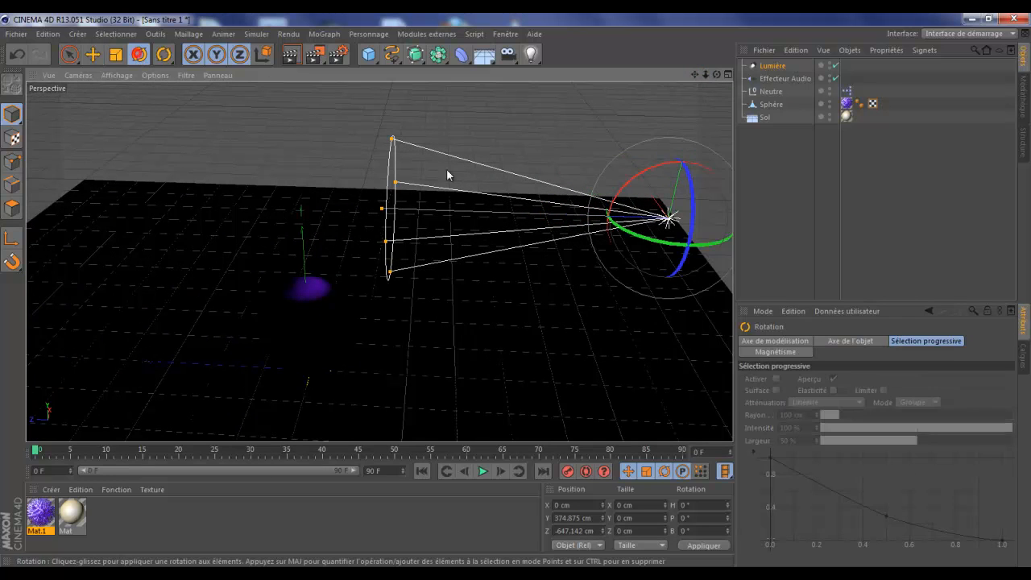
{"action": "left_click_drag", "start_coordinate": [633, 179], "coordinate": [612, 197]}
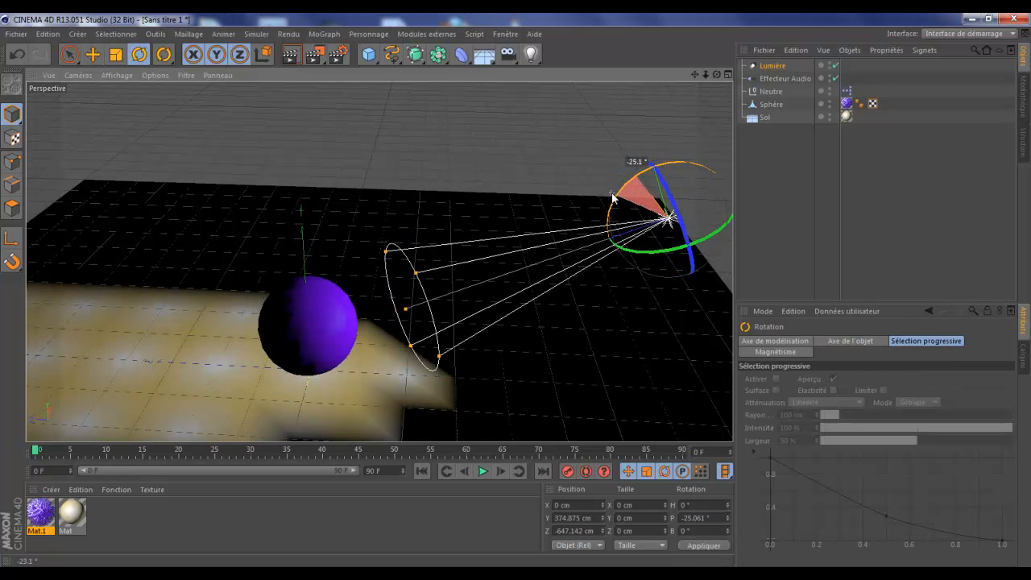
Test-render the spot-lit scene, frame the sphere more closely, and render the view again
{"action": "left_click", "coordinate": [290, 57]}
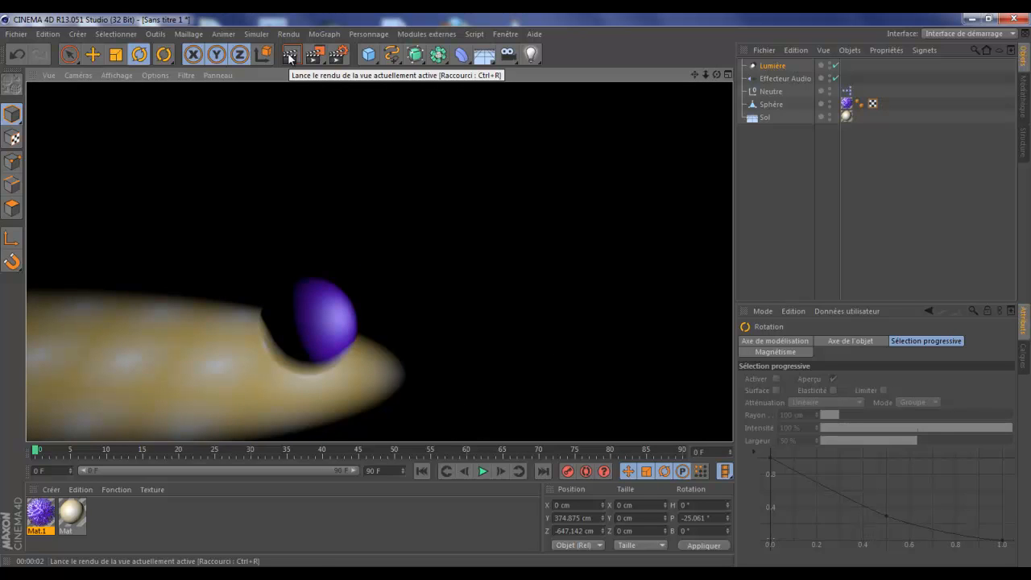
{"action": "scroll", "coordinate": [269, 324], "scroll_direction": "up", "scroll_amount": 6}
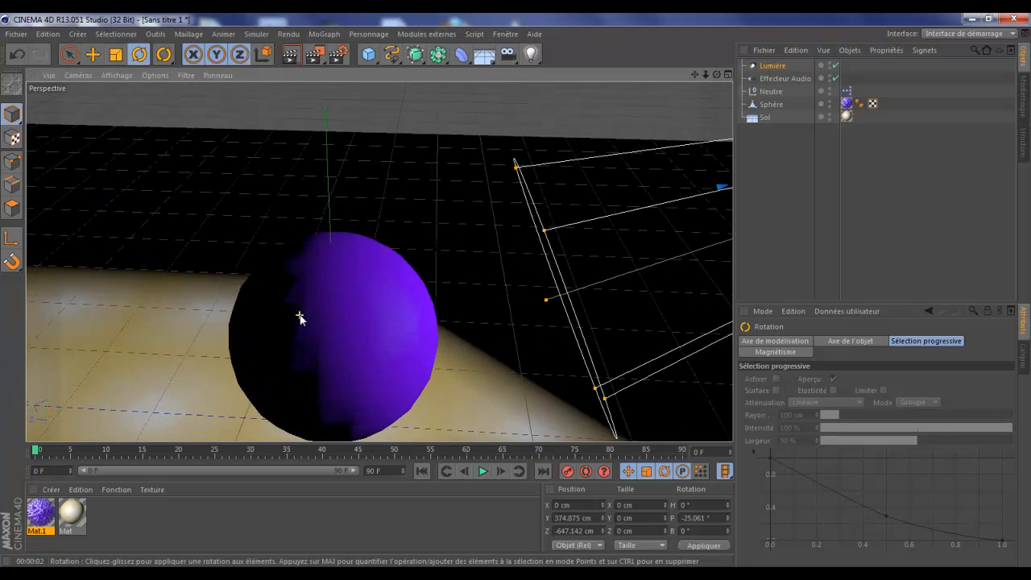
{"action": "left_click_drag", "start_coordinate": [694, 75], "coordinate": [520, 279]}
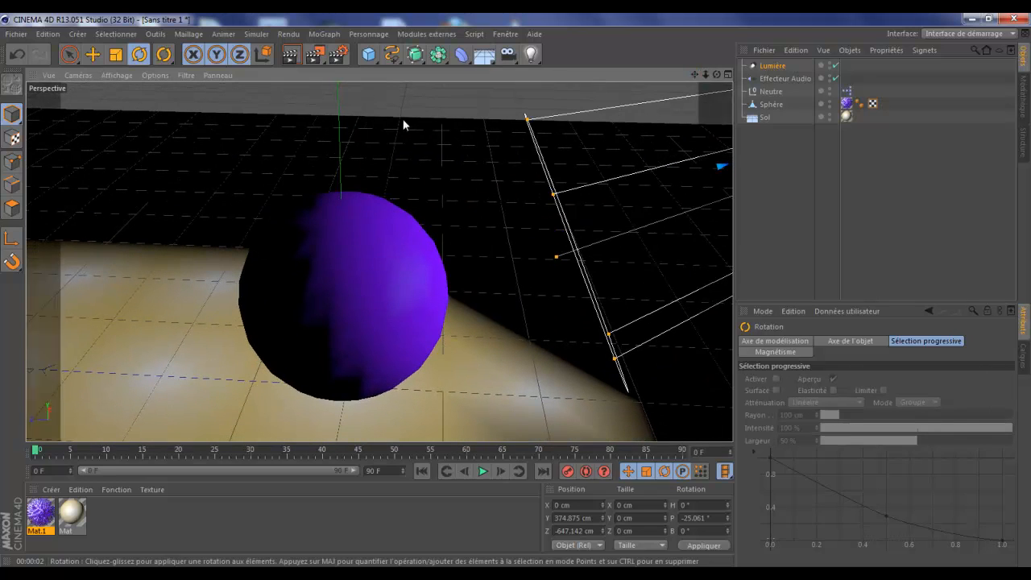
{"action": "left_click", "coordinate": [283, 55]}
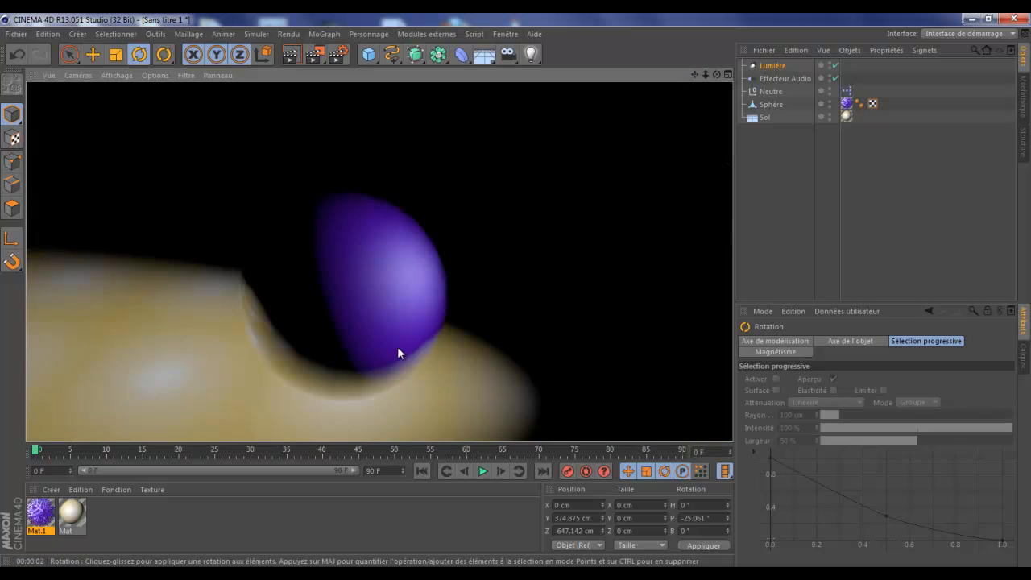
Advance the animation and test-render the sphere at frame 6 and at frame 9
{"action": "left_click", "coordinate": [483, 472]}
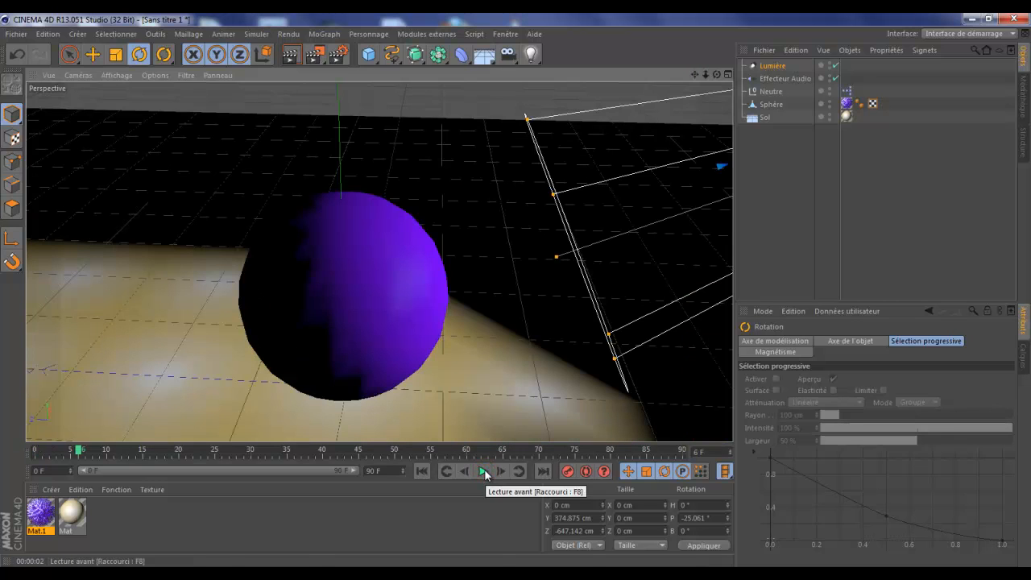
{"action": "left_click", "coordinate": [289, 54]}
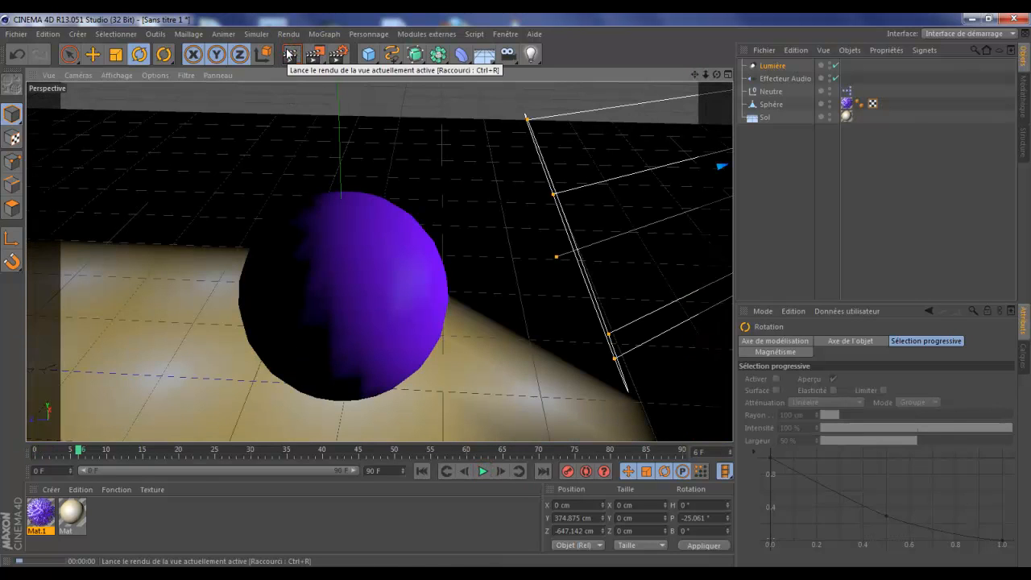
{"action": "left_click", "coordinate": [482, 473]}
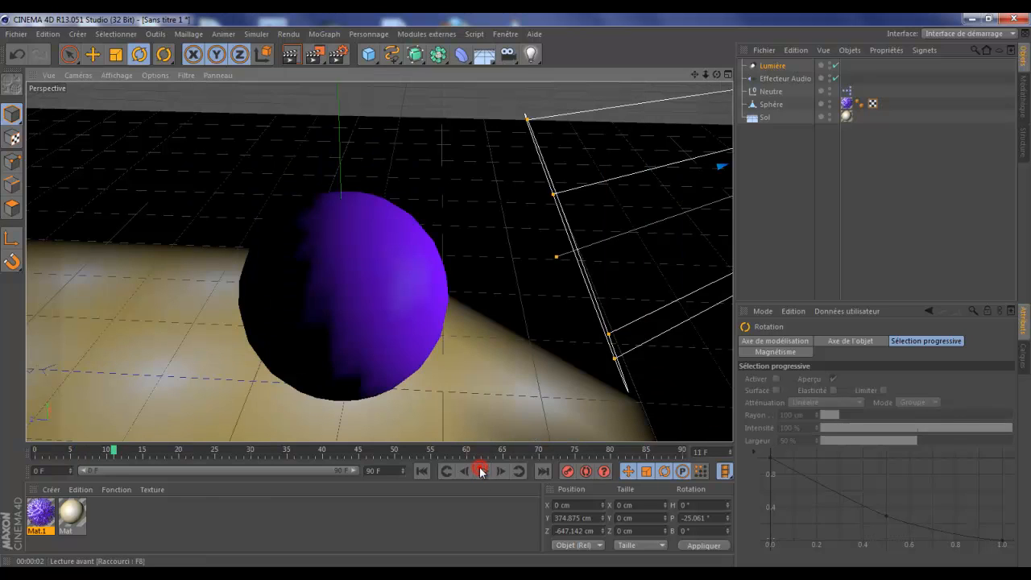
{"action": "left_click", "coordinate": [482, 472]}
{"action": "left_click", "coordinate": [463, 474]}
{"action": "left_click", "coordinate": [463, 474]}
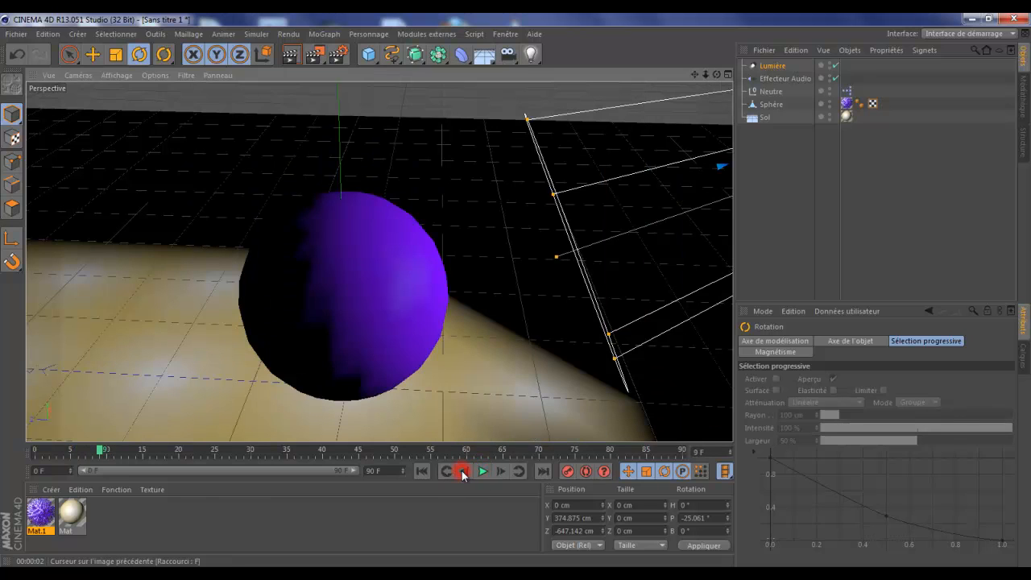
{"action": "left_click", "coordinate": [295, 57]}
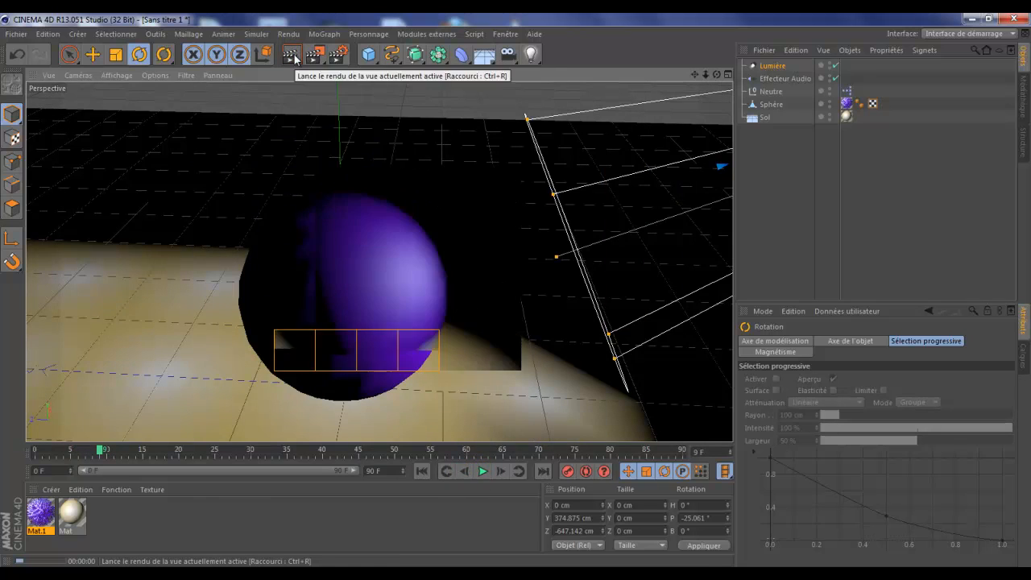
Step the timeline forward and test-render the sphere's displacement at frames 11 and 12
{"action": "left_click", "coordinate": [501, 472]}
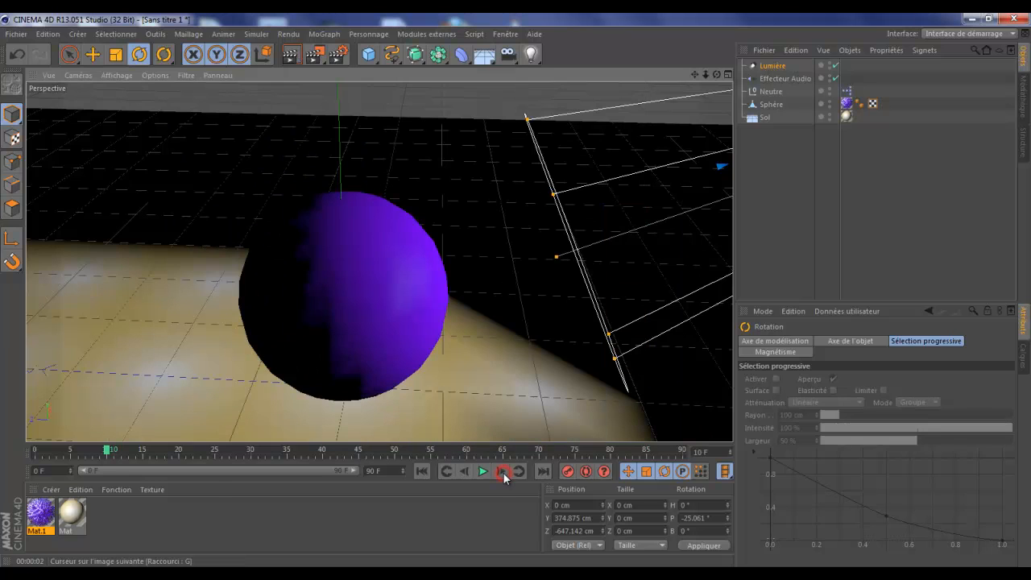
{"action": "left_click", "coordinate": [505, 474]}
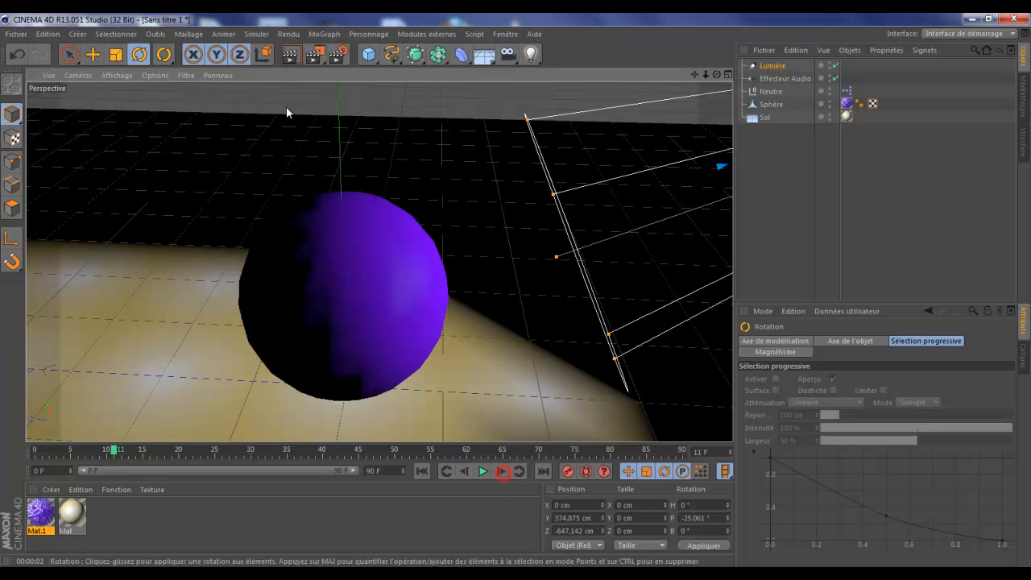
{"action": "left_click", "coordinate": [295, 57]}
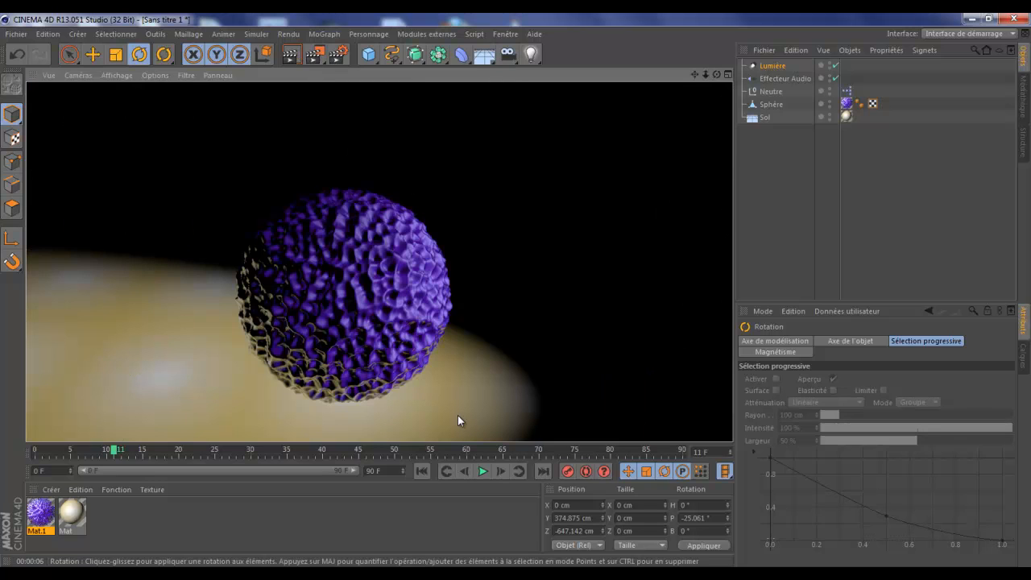
{"action": "left_click", "coordinate": [500, 470]}
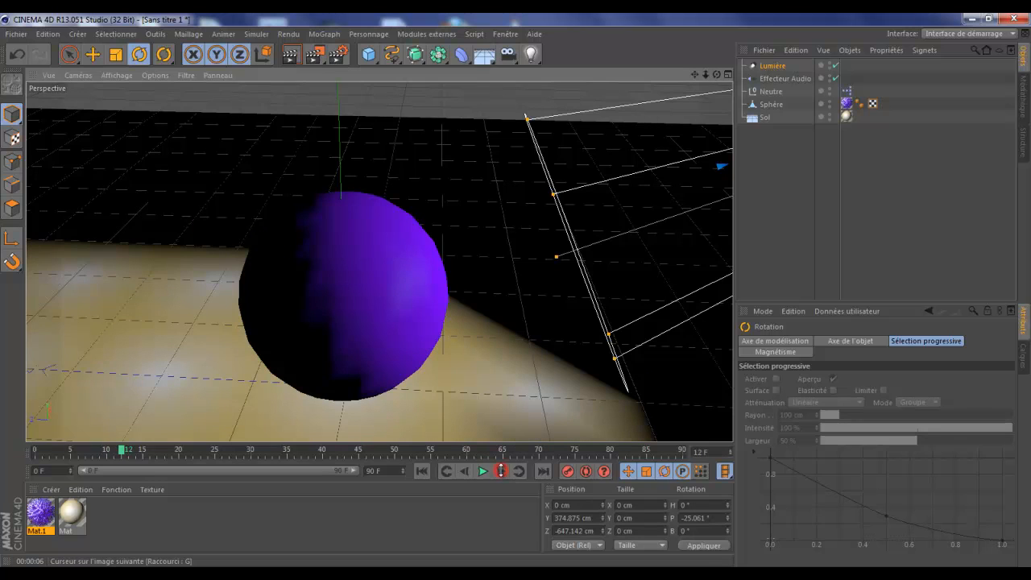
{"action": "left_click", "coordinate": [290, 56]}
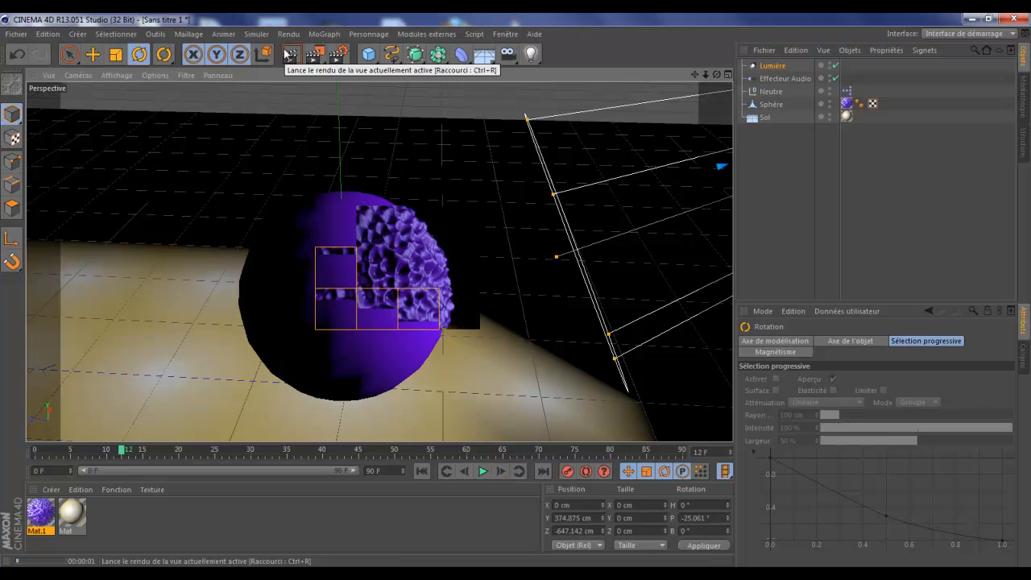
Play the animation on to frame 60 and test-render the sphere there
{"action": "left_click", "coordinate": [480, 472]}
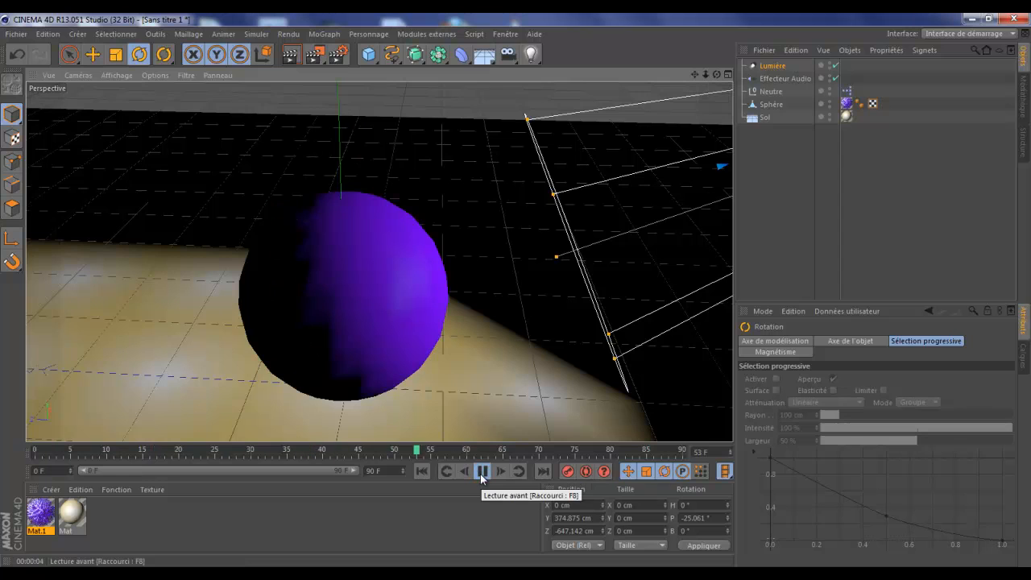
{"action": "left_click", "coordinate": [481, 472]}
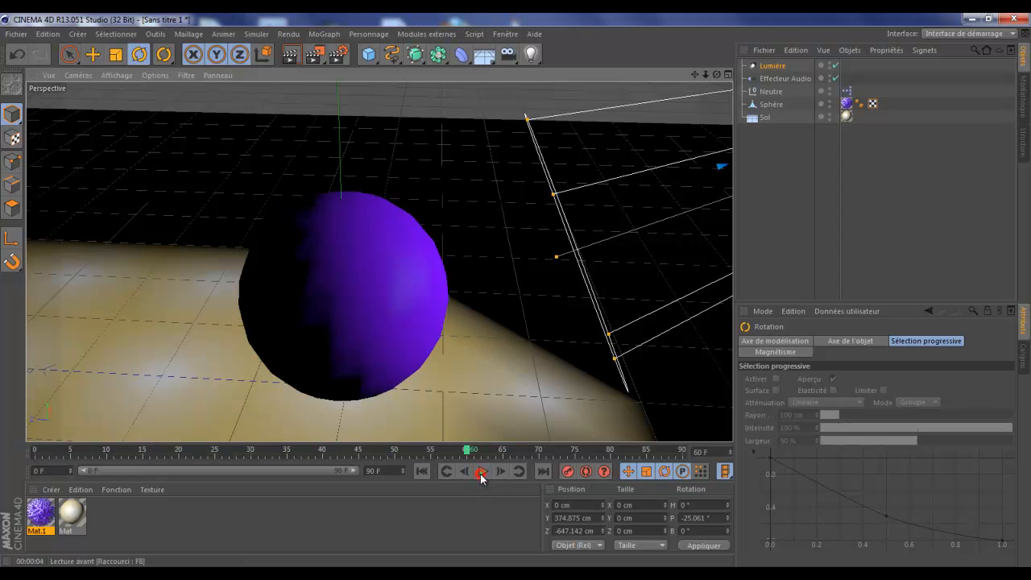
{"action": "left_click", "coordinate": [295, 54]}
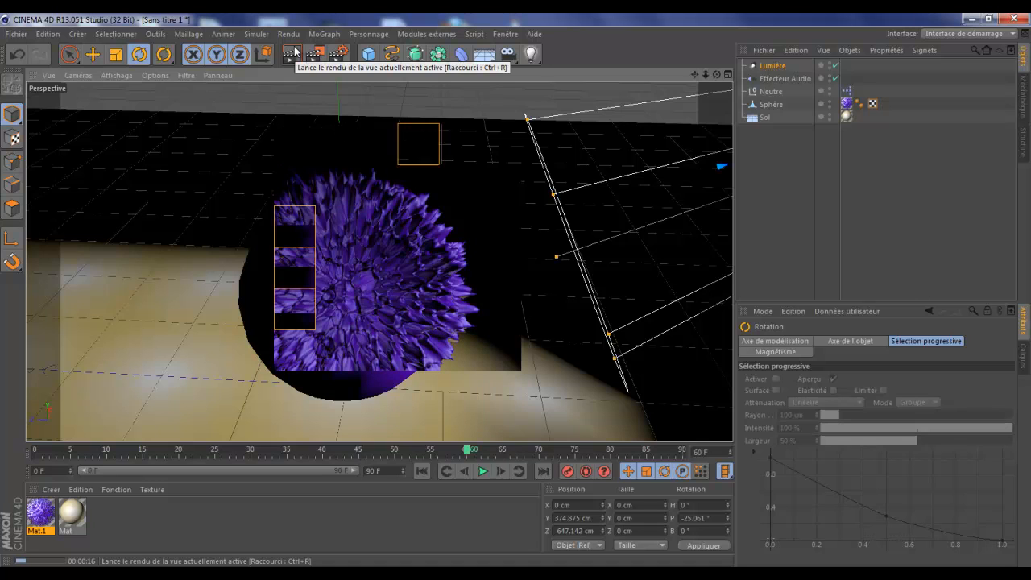
Try an Accentuation effect in the render settings at 63% intensity and test-render the view with it
{"action": "left_click", "coordinate": [339, 53]}
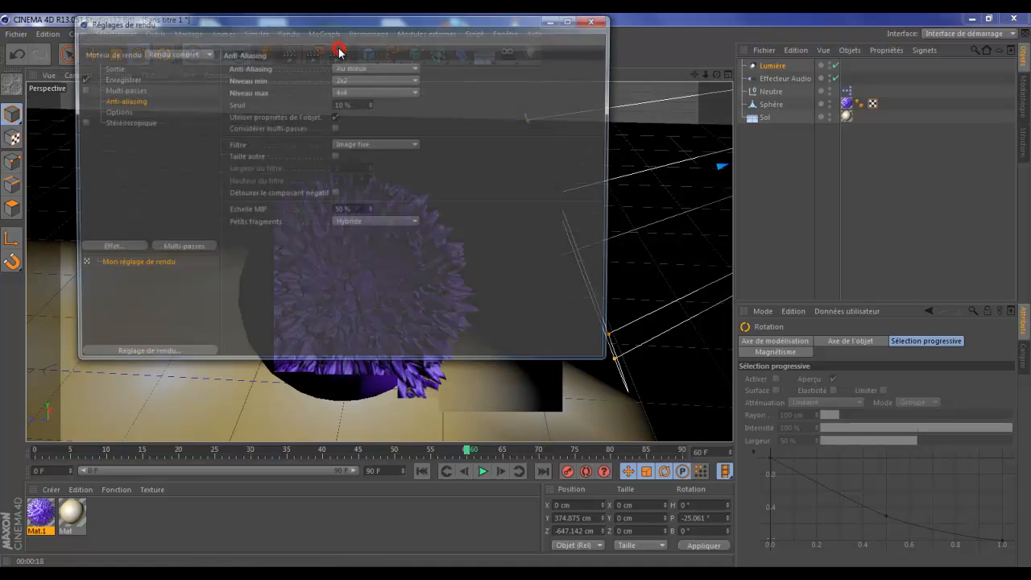
{"action": "right_click", "coordinate": [154, 264]}
{"action": "left_click", "coordinate": [178, 298]}
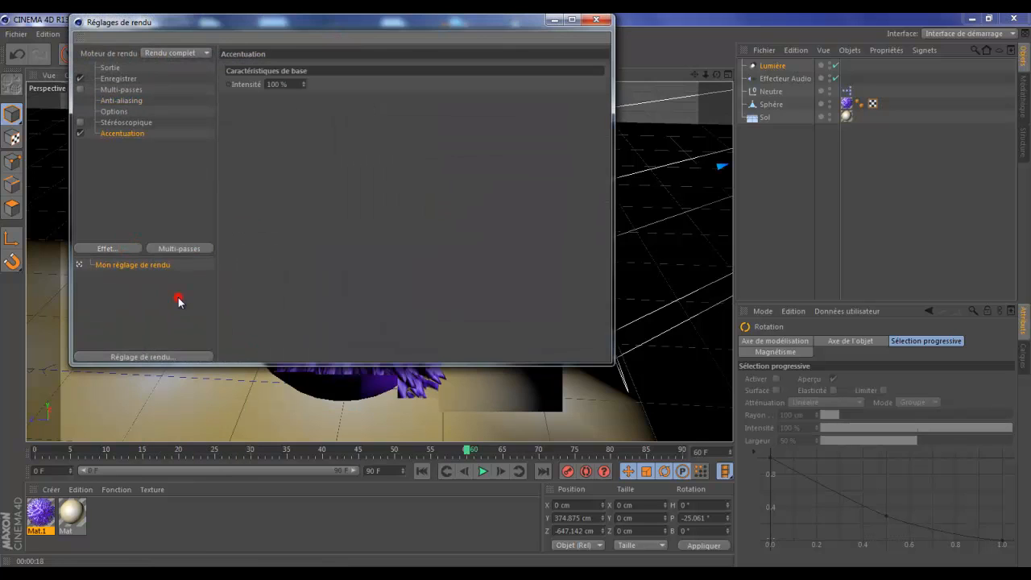
{"action": "left_click_drag", "start_coordinate": [304, 84], "coordinate": [300, 85]}
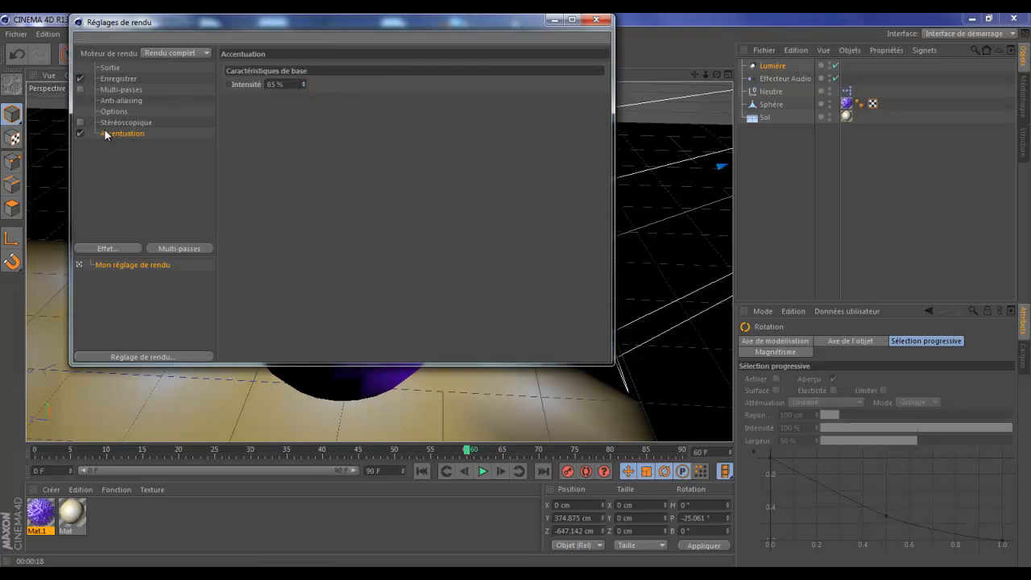
{"action": "left_click", "coordinate": [105, 248]}
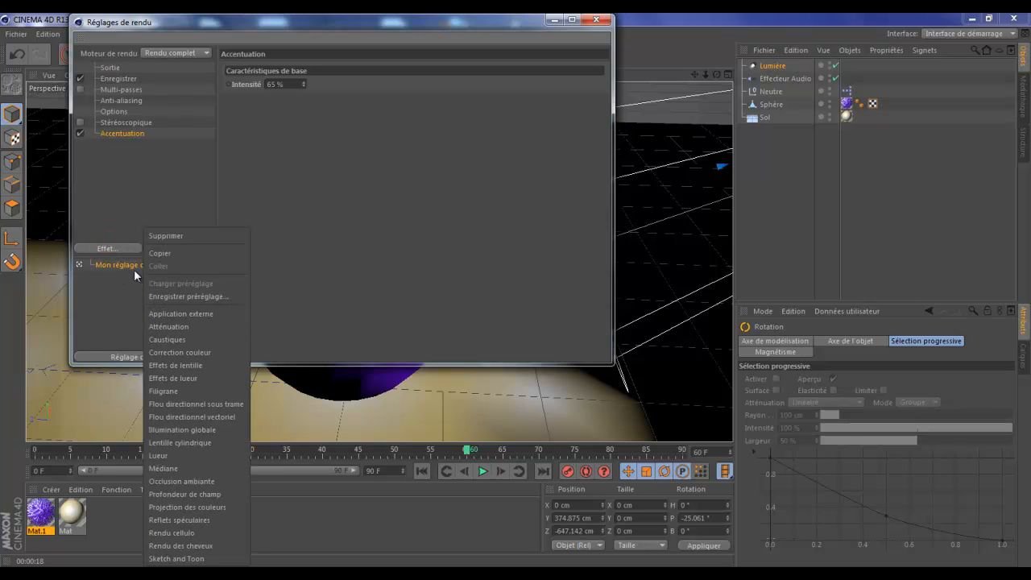
{"action": "left_click", "coordinate": [97, 286]}
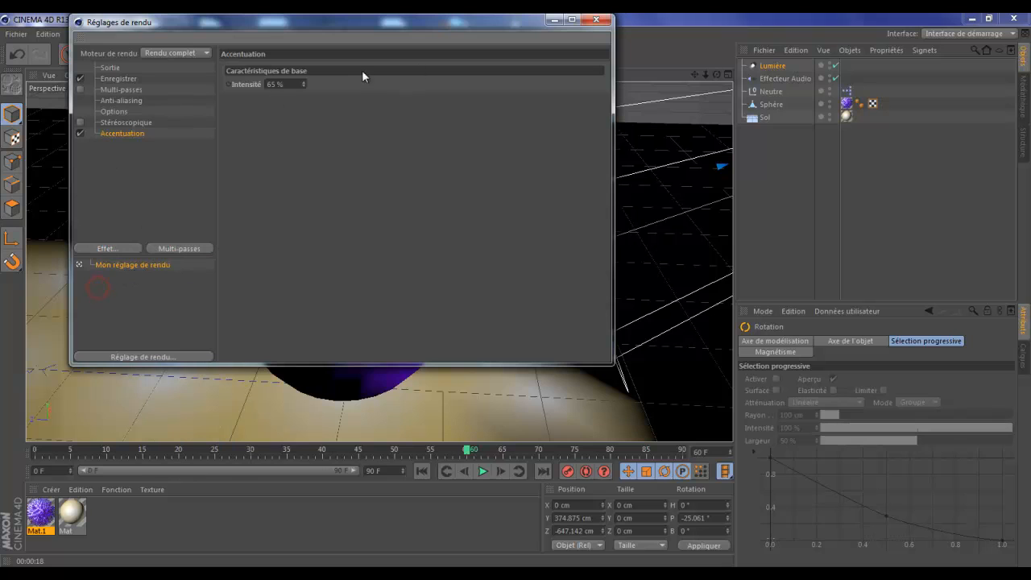
{"action": "left_click", "coordinate": [304, 86]}
{"action": "left_click", "coordinate": [304, 86]}
{"action": "left_click", "coordinate": [609, 19]}
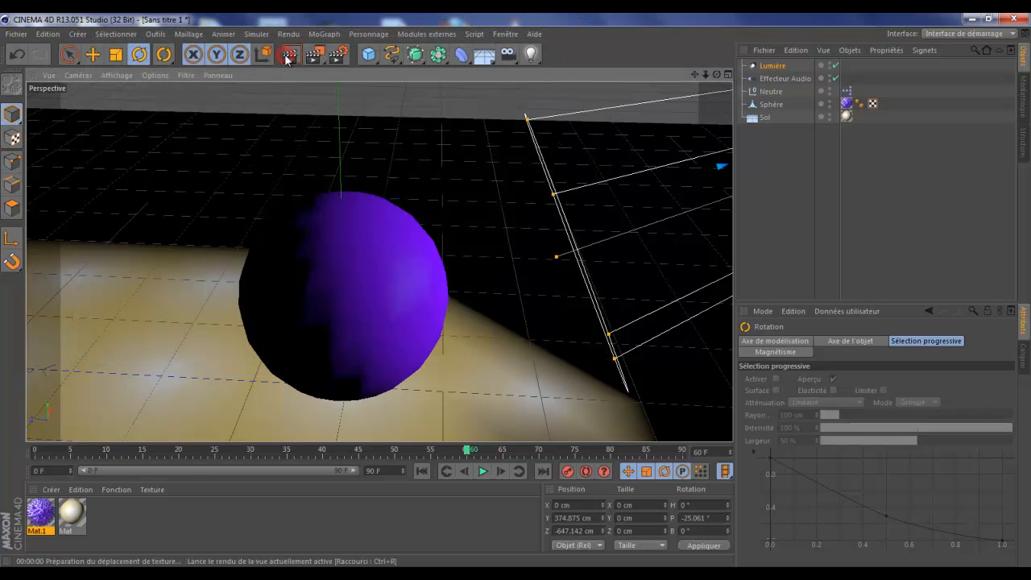
{"action": "left_click", "coordinate": [288, 56]}
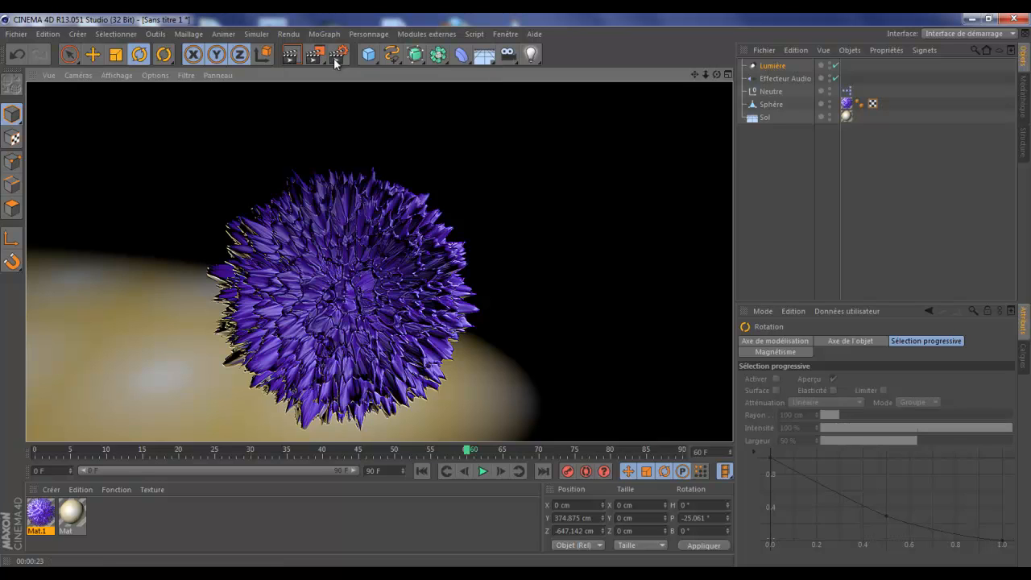
{"action": "left_click", "coordinate": [314, 54]}
{"action": "left_click", "coordinate": [739, 21]}
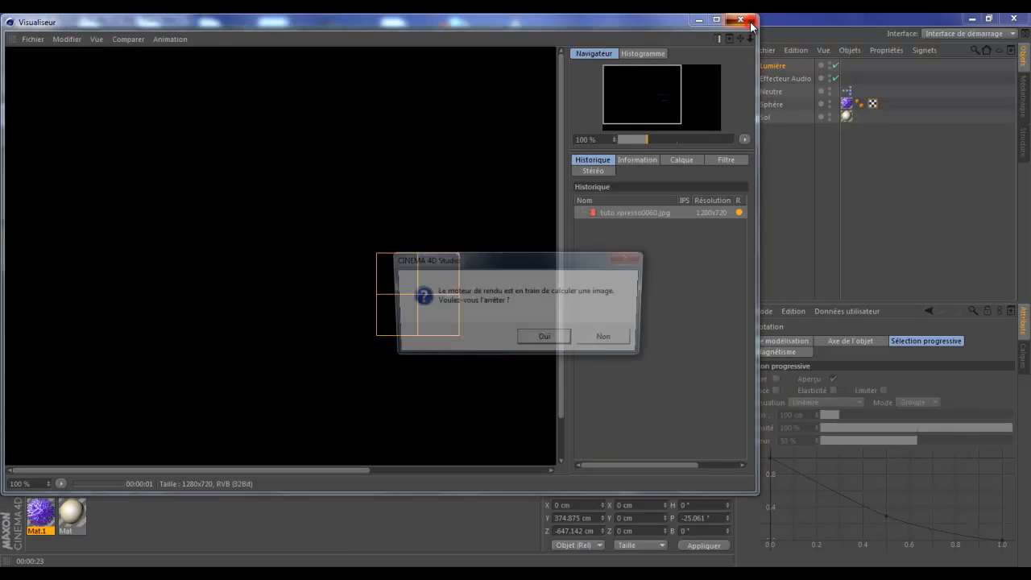
{"action": "left_click", "coordinate": [563, 336]}
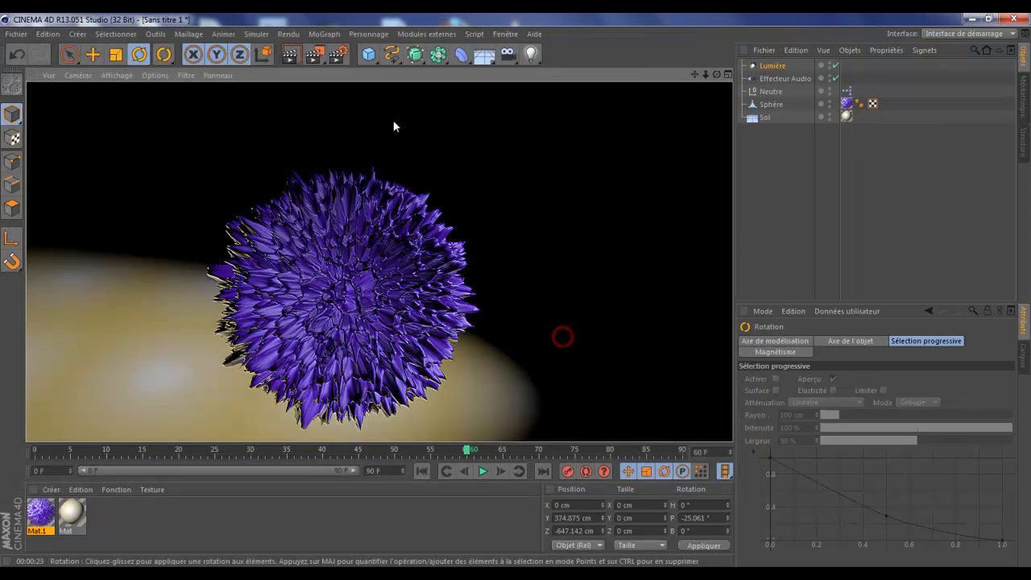
Disable the Accentuation effect in the render settings and close them
{"action": "left_click", "coordinate": [339, 53]}
{"action": "left_click", "coordinate": [80, 133]}
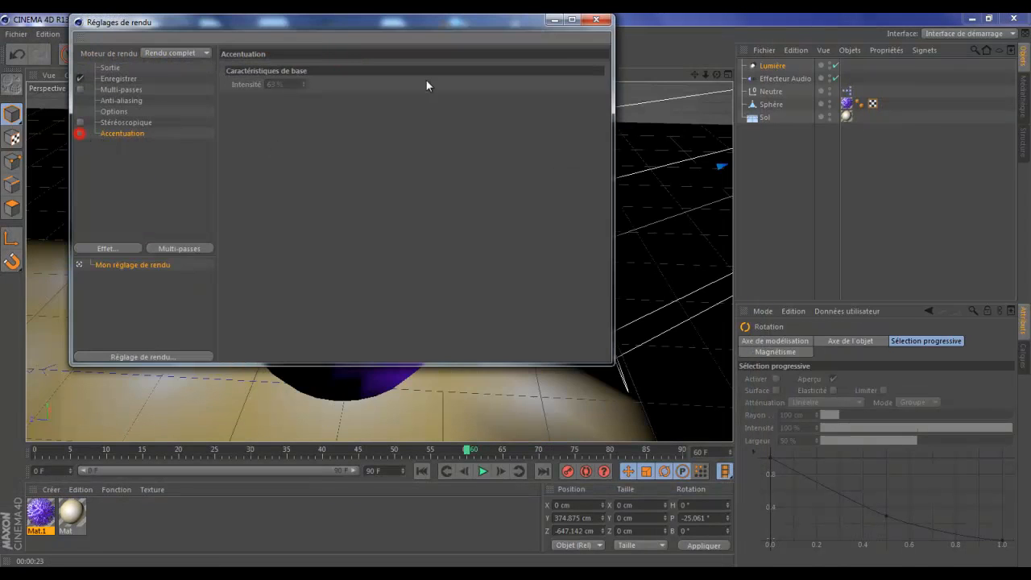
{"action": "left_click", "coordinate": [596, 19]}
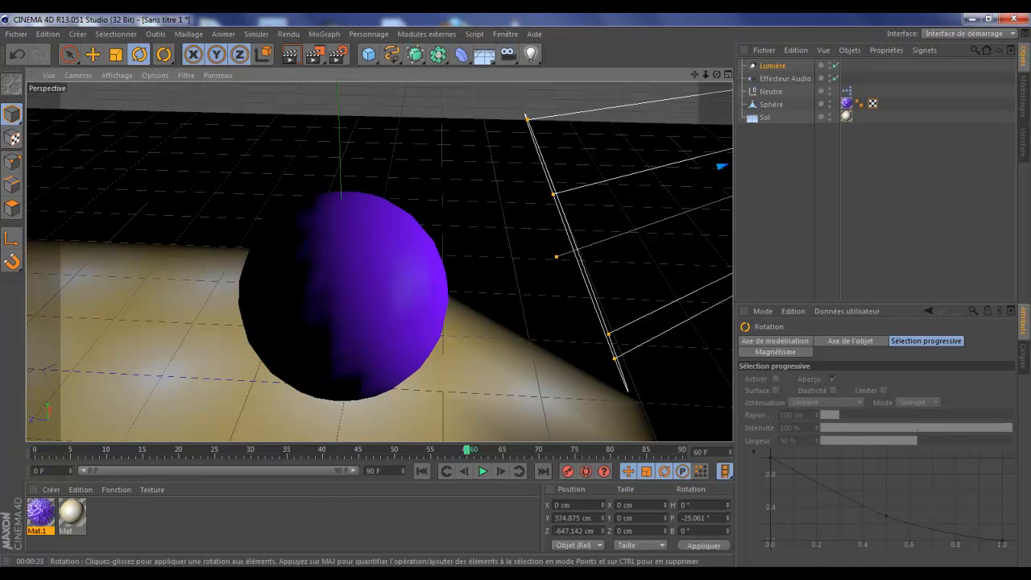
Switch to the xpresso reference video in Windows Media Player
{"action": "mouse_move", "coordinate": [97, 573]}
{"action": "left_click", "coordinate": [97, 505]}
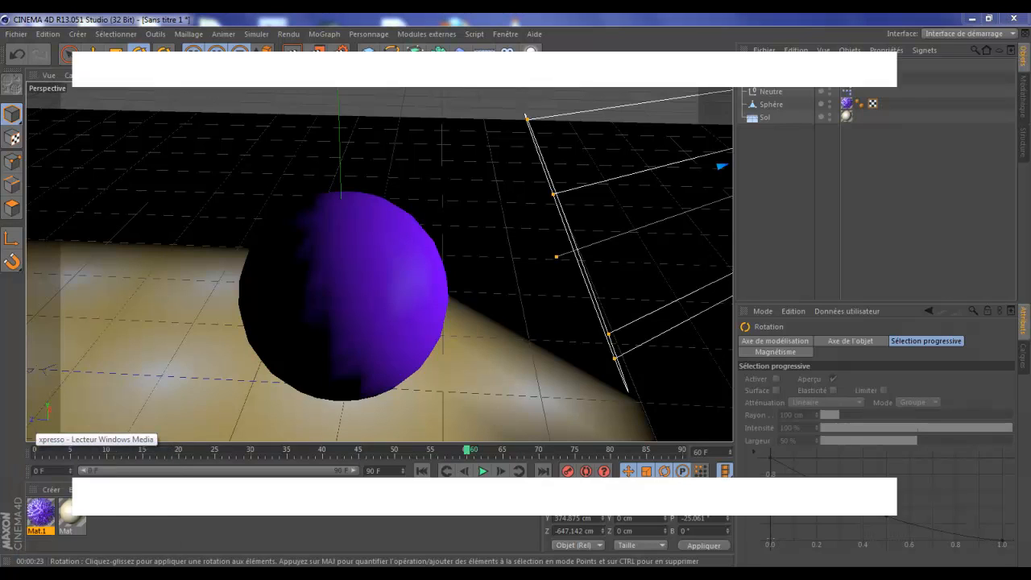